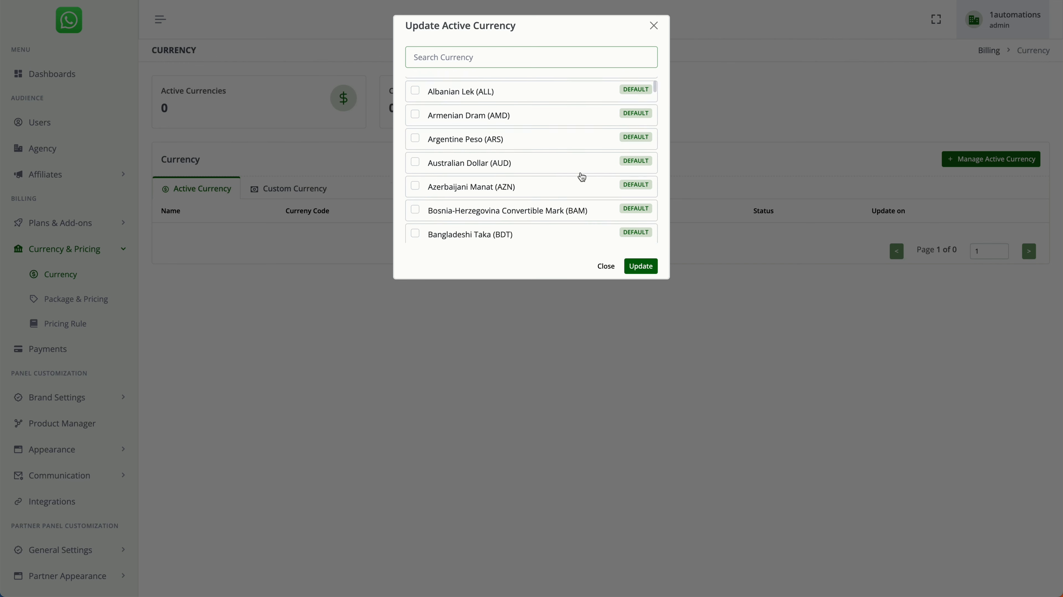
Update the active currencies to include Indian Rupee and US Dollar
scroll(580, 174, up, 15)
click(655, 268)
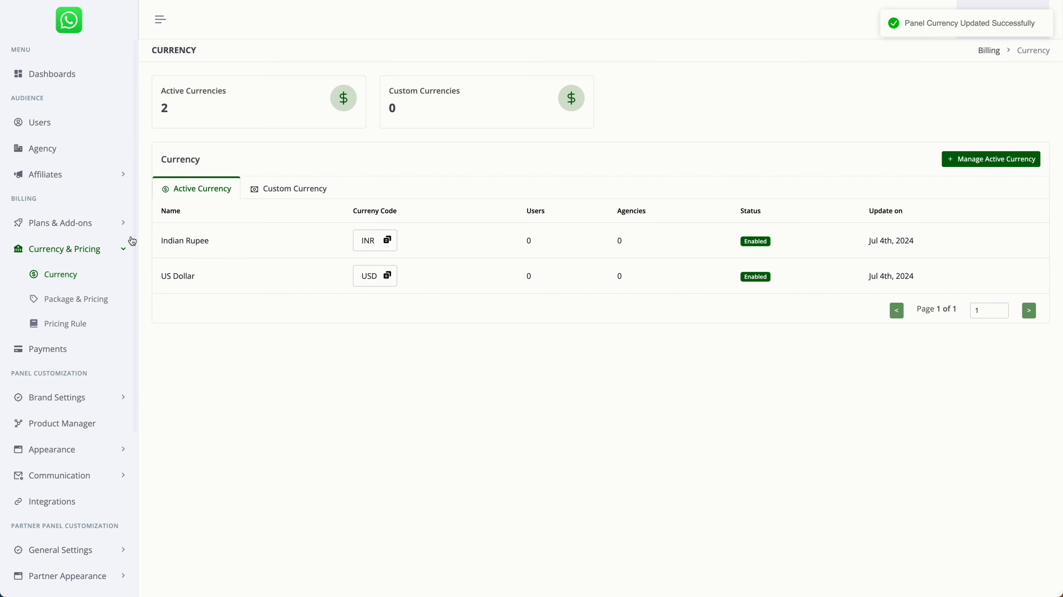
Start a new billing plan and title it "Free Trial For WA"
click(125, 230)
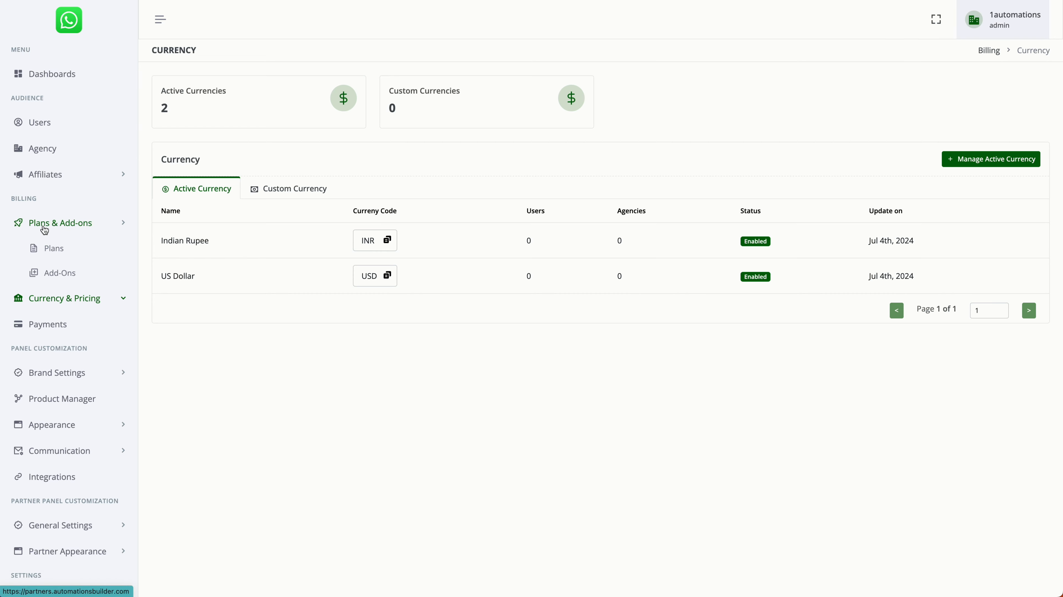
click(58, 247)
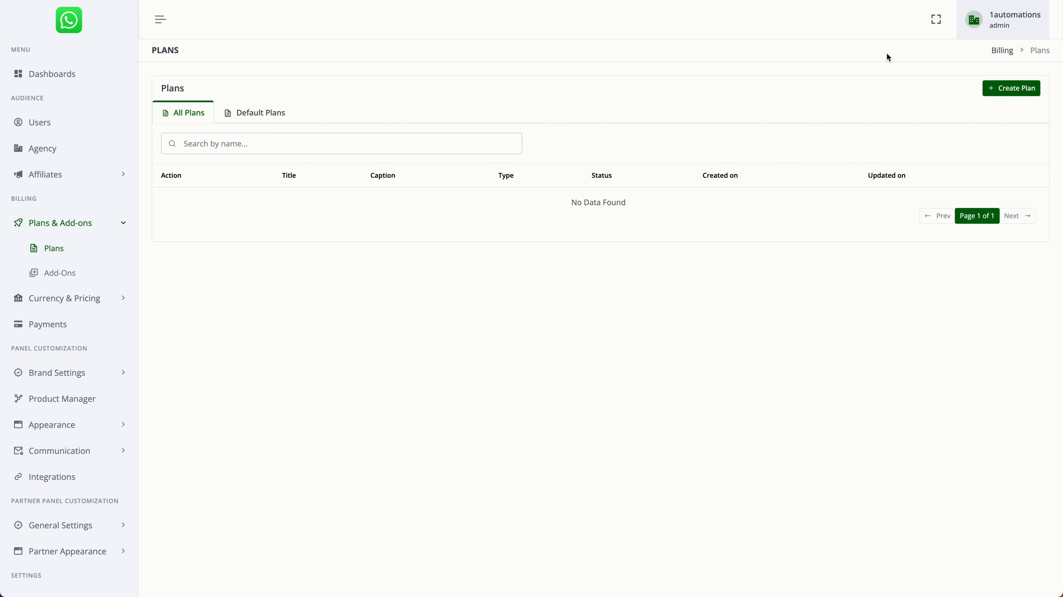
click(1038, 89)
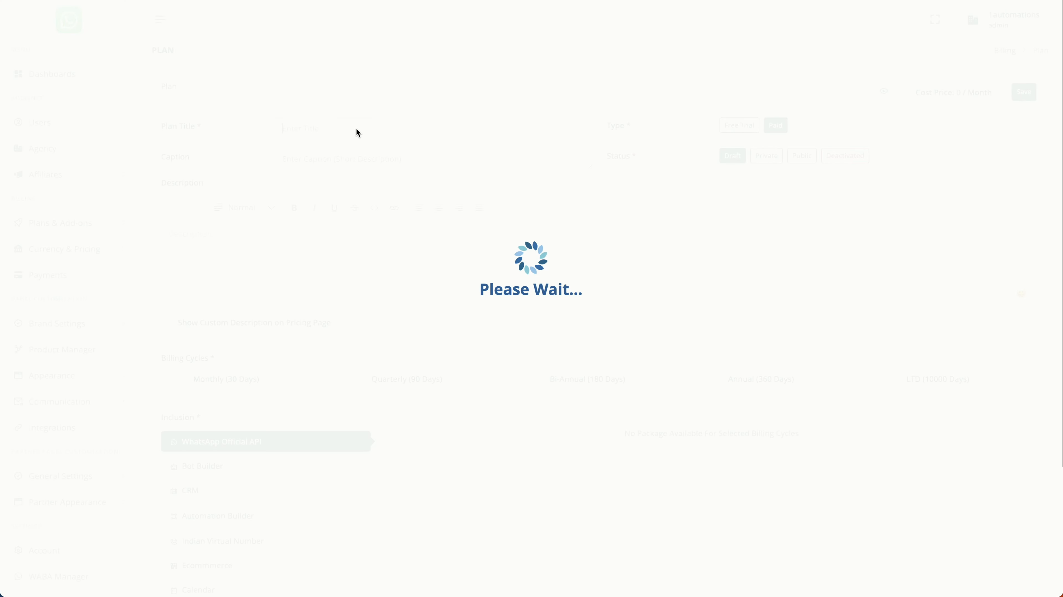
text(Free Trial For WA)
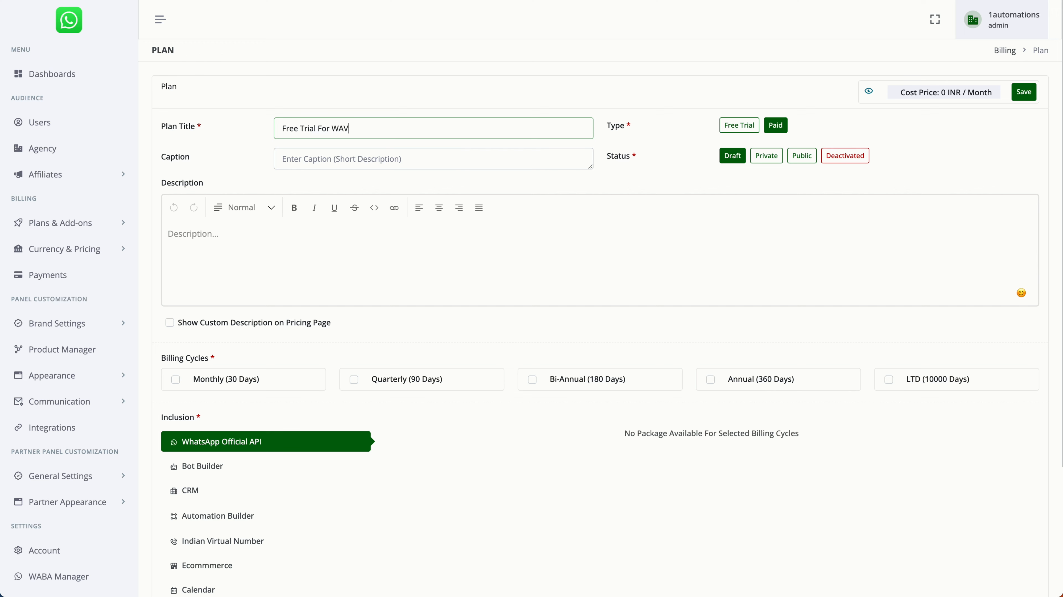
drag(318, 131, 372, 131)
scroll(373, 127, down, 4)
scroll(838, 140, up, 5)
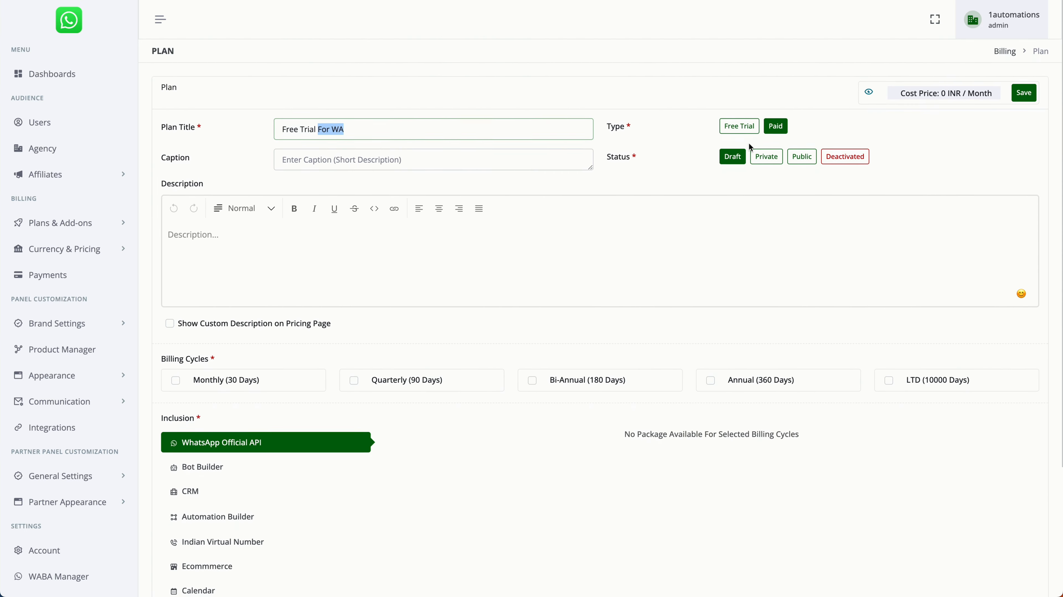
Set the plan's type to Free Trial and its status to Public
click(739, 125)
drag(603, 126, 655, 125)
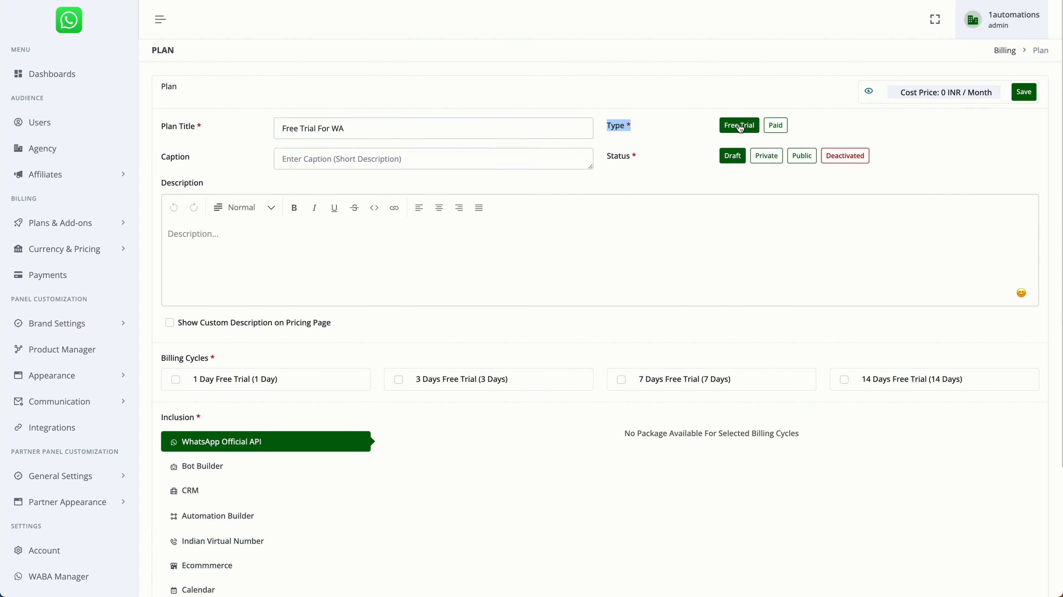
click(802, 156)
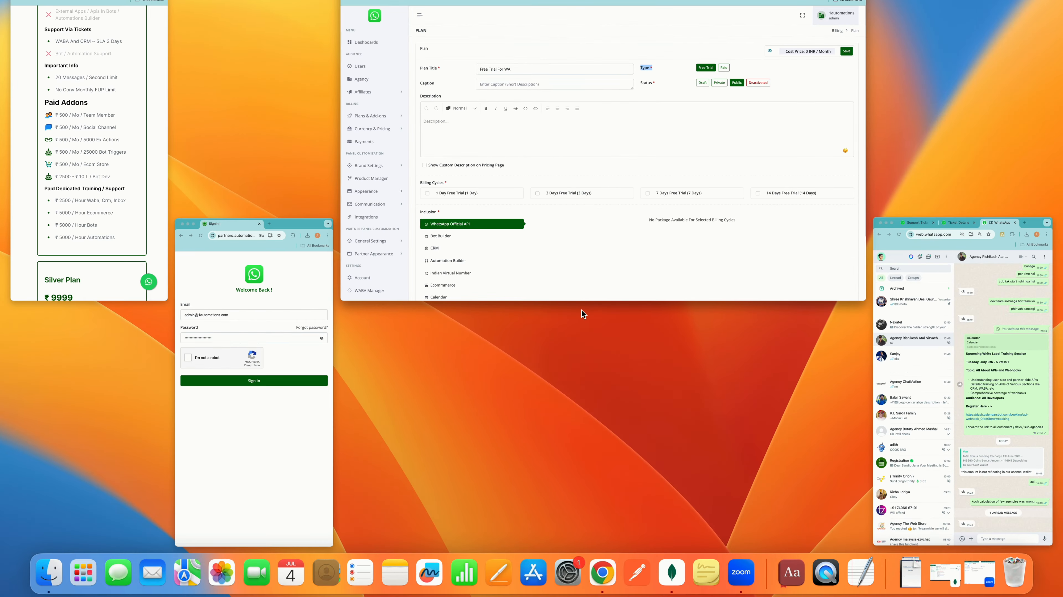
click(590, 229)
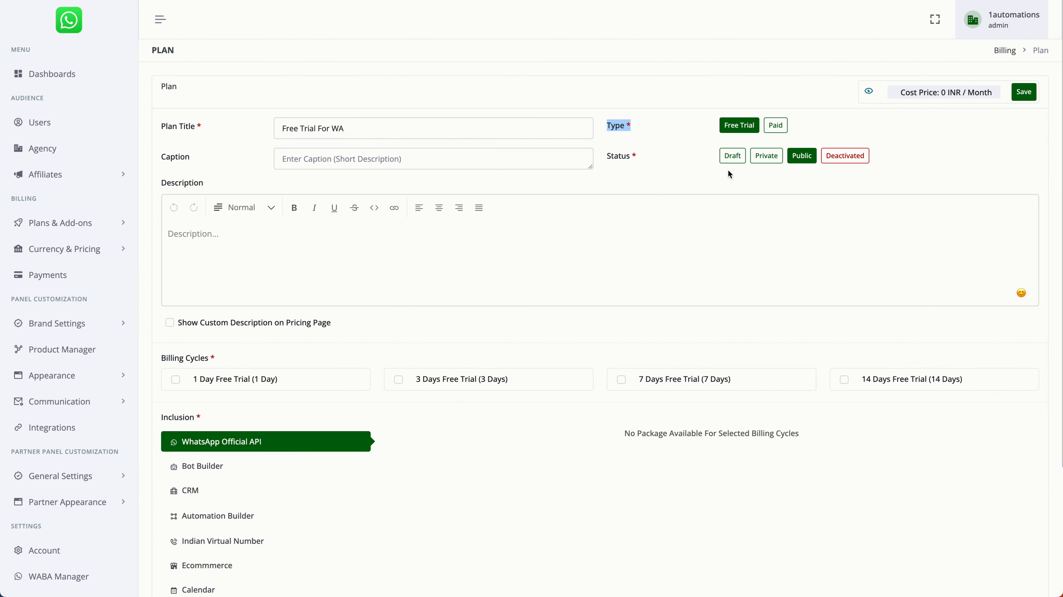
Select the 14 Days Free Trial billing cycle for the plan
scroll(343, 359, down, 3)
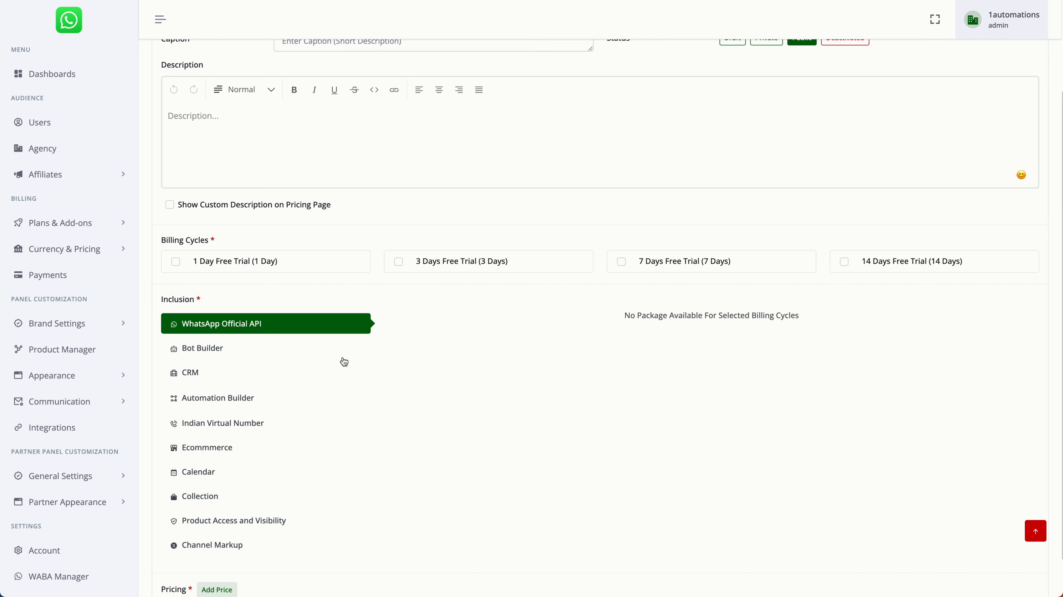
click(890, 267)
scroll(334, 430, down, 1)
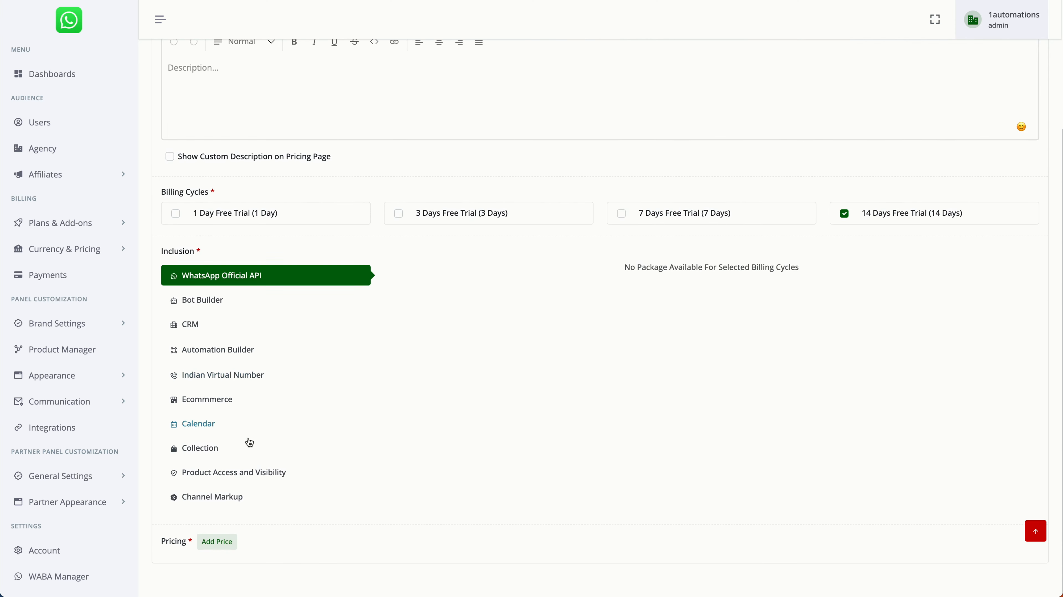
Include 1 unit of the "DIY CRM Plan - INR WABA" collection package in the plan
click(248, 448)
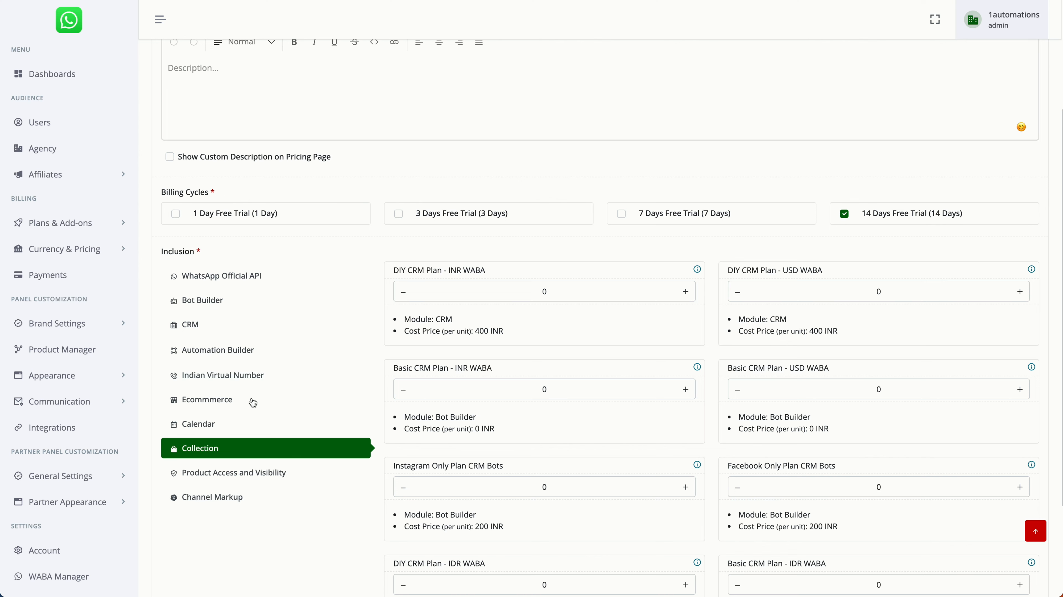
scroll(251, 406, down, 3)
scroll(247, 408, up, 1)
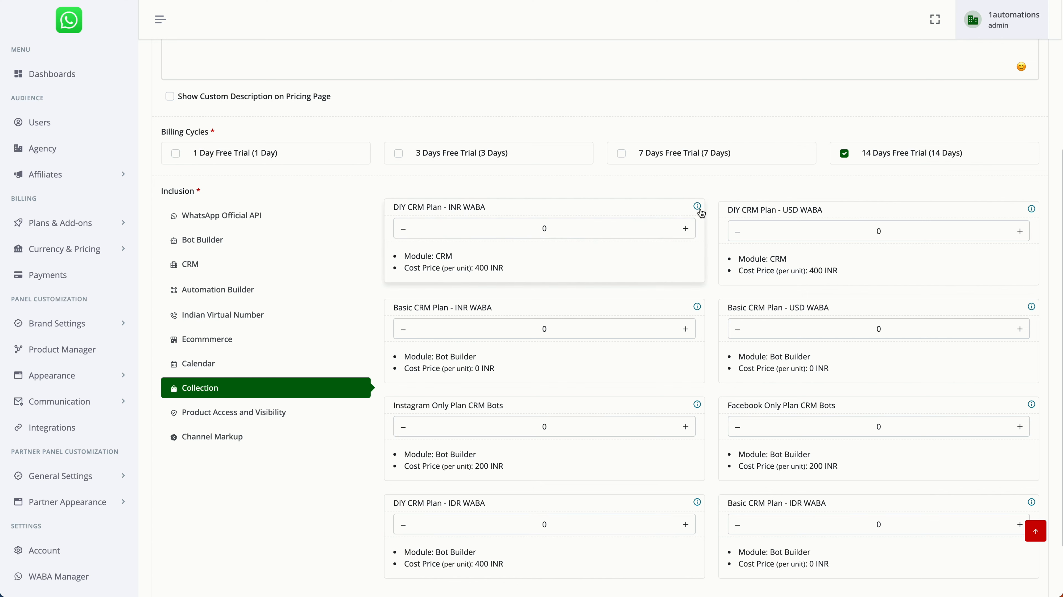
mouse_move(697, 208)
drag(645, 239, 708, 519)
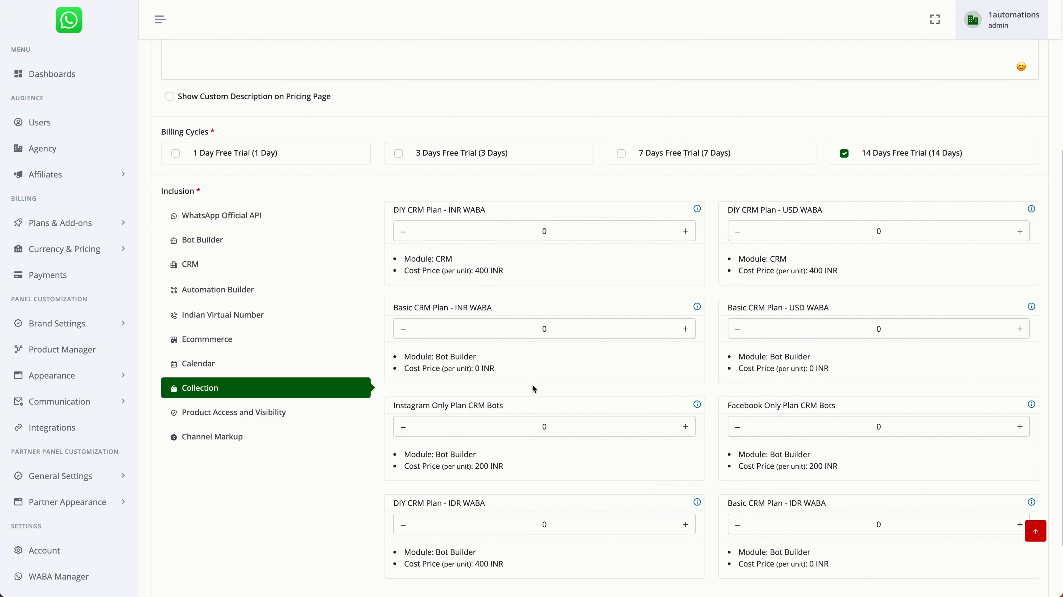
drag(393, 205, 501, 206)
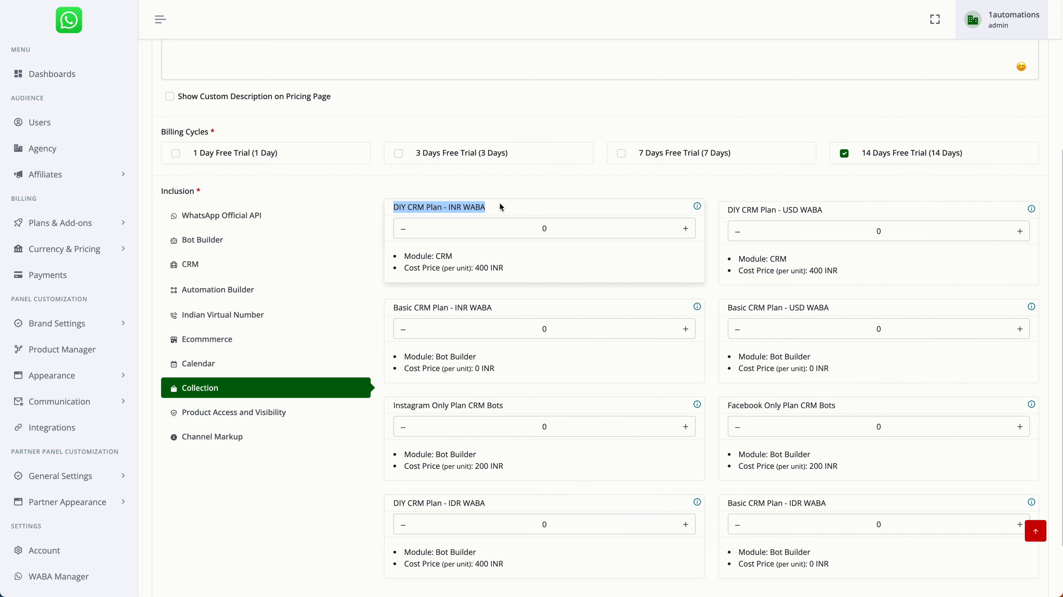
scroll(510, 383, down, 2)
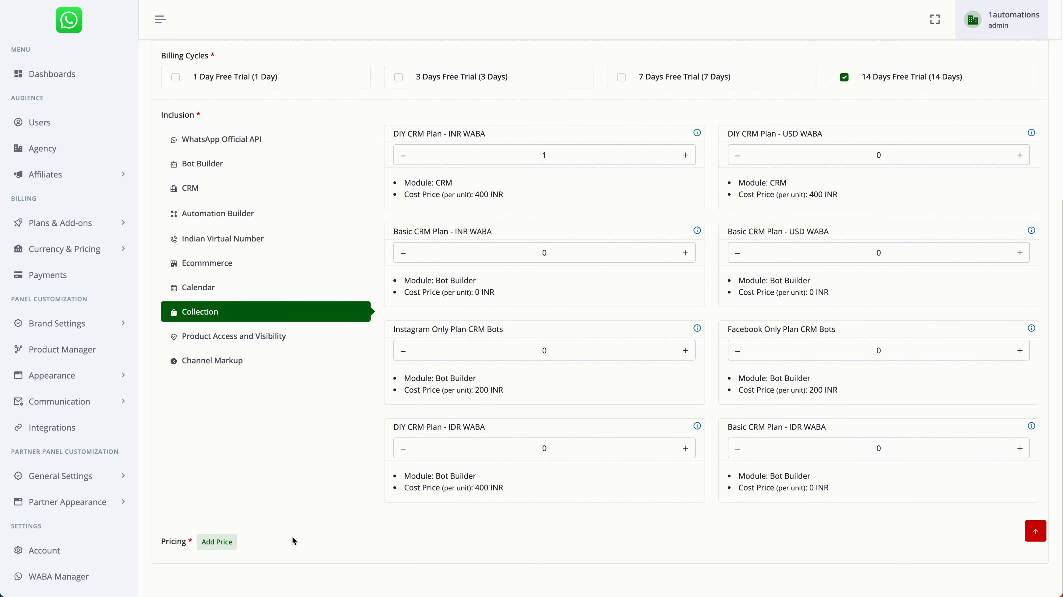
Add an Indian Rupee price of 0 for the plan's 14 Days Free Trial cycle
click(217, 542)
click(454, 72)
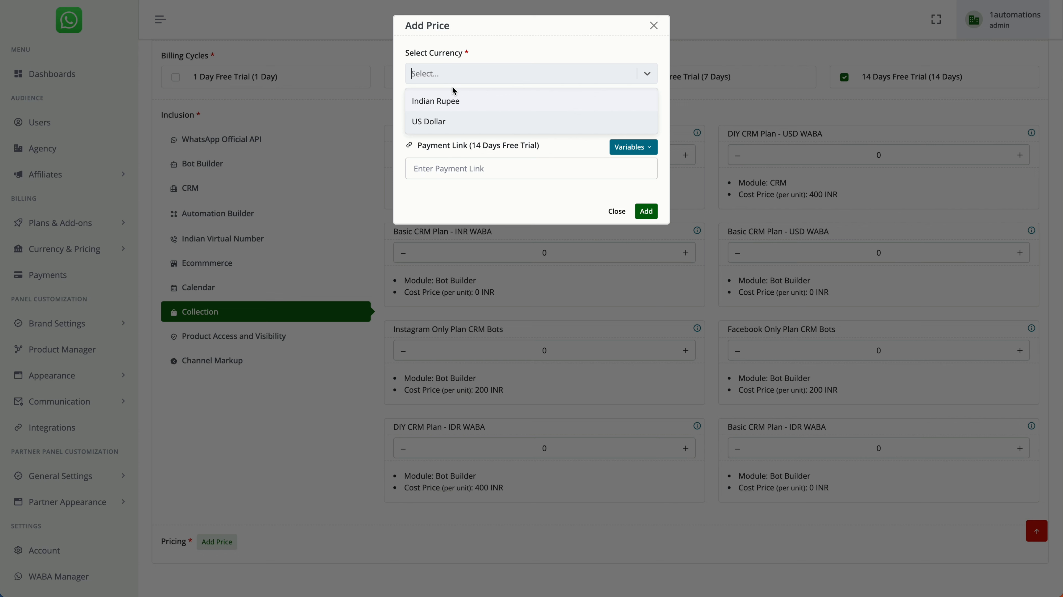
click(453, 99)
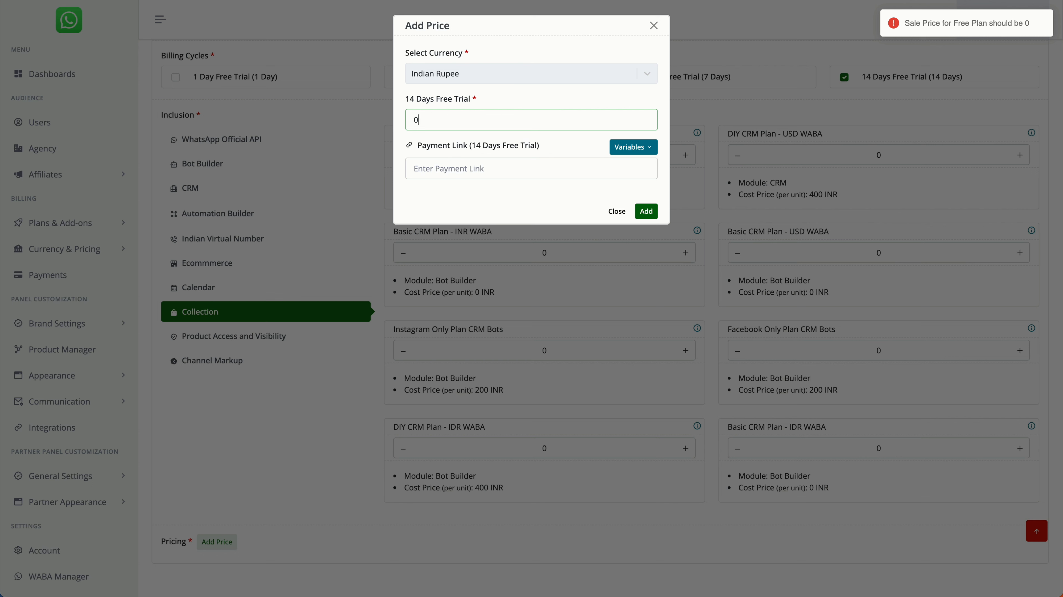
click(504, 81)
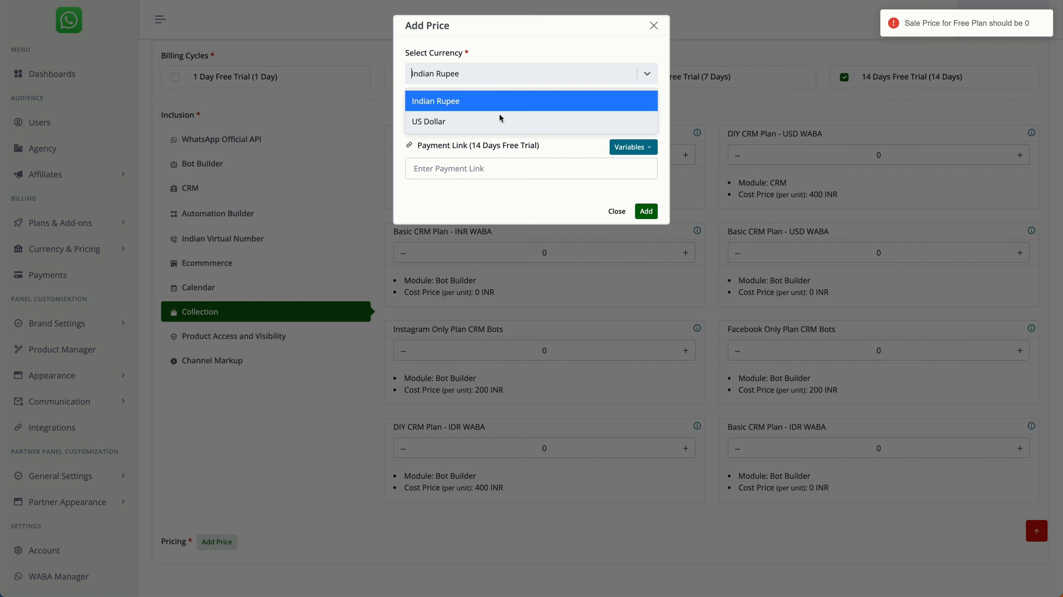
click(467, 123)
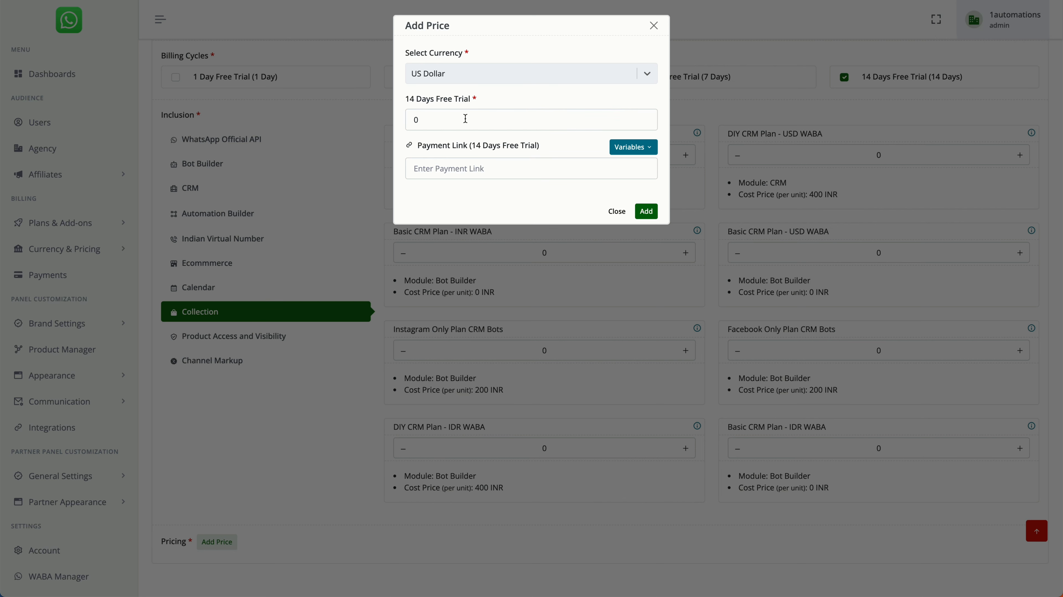
click(480, 82)
click(479, 102)
click(647, 211)
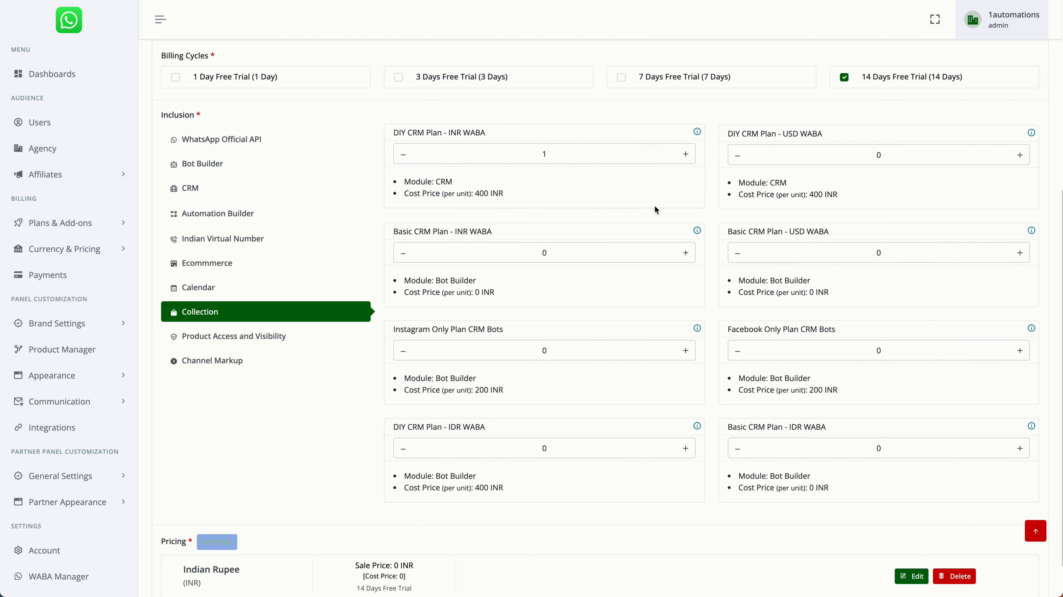
scroll(337, 455, down, 1)
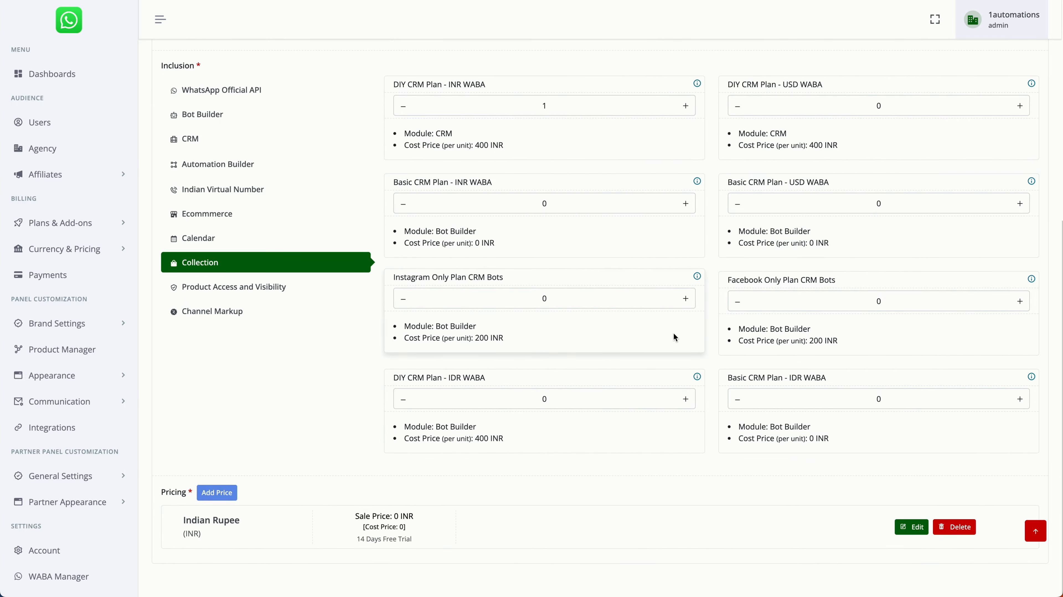
scroll(443, 269, up, 8)
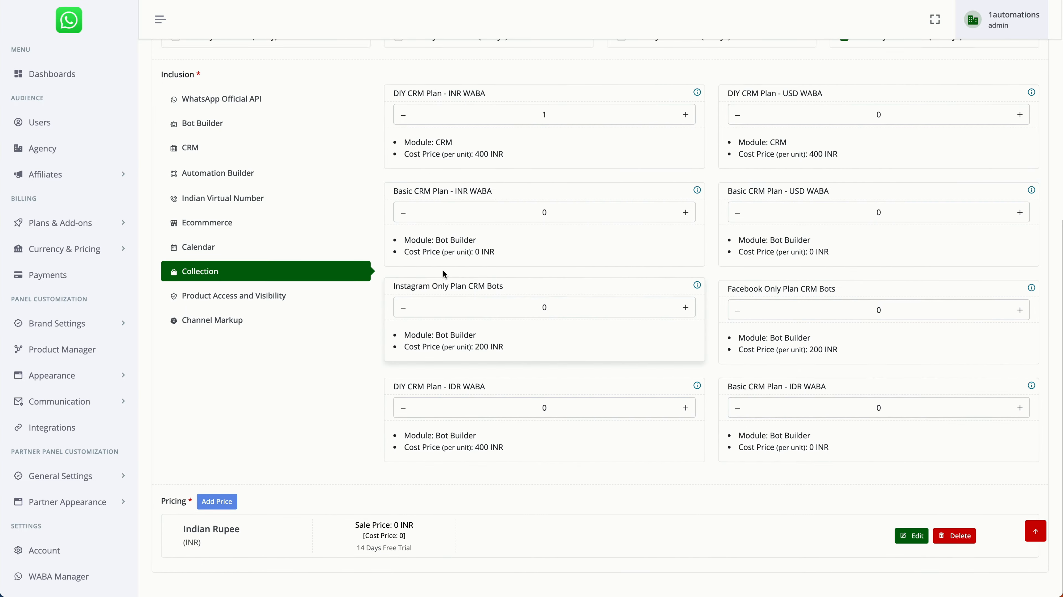
scroll(444, 271, down, 8)
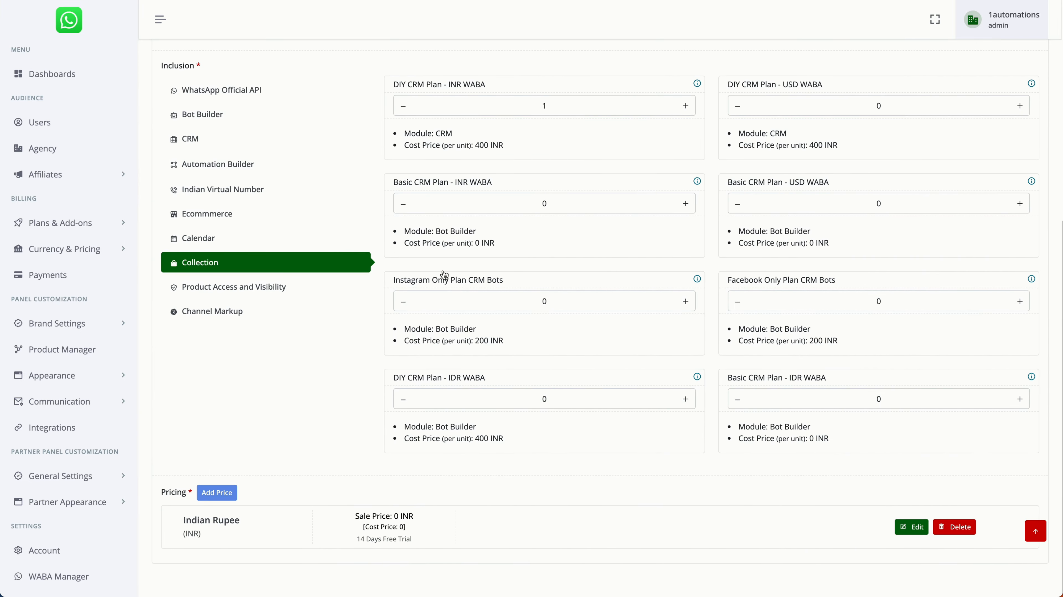
click(232, 493)
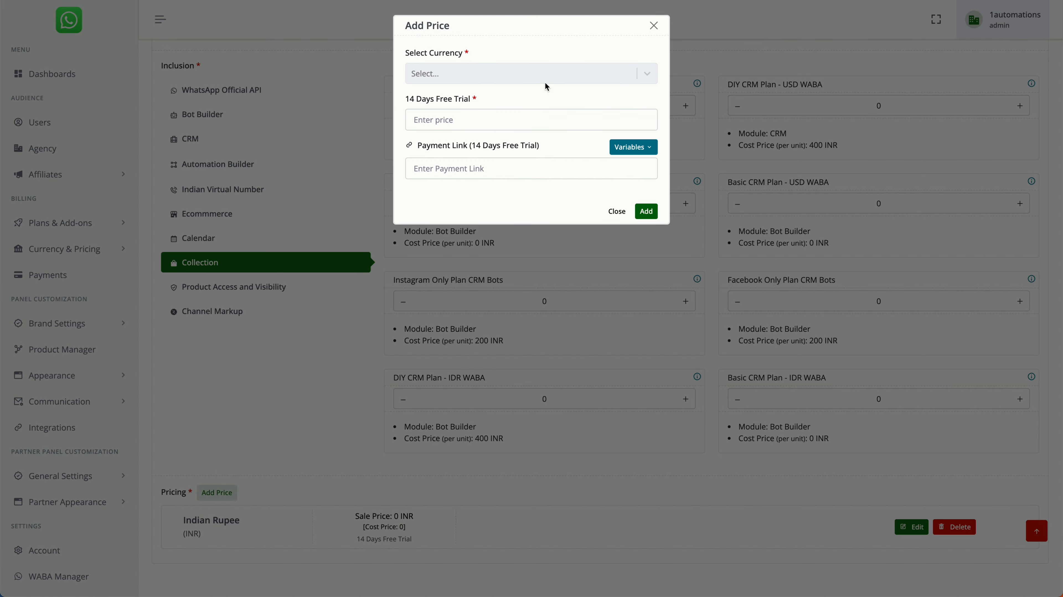
click(545, 78)
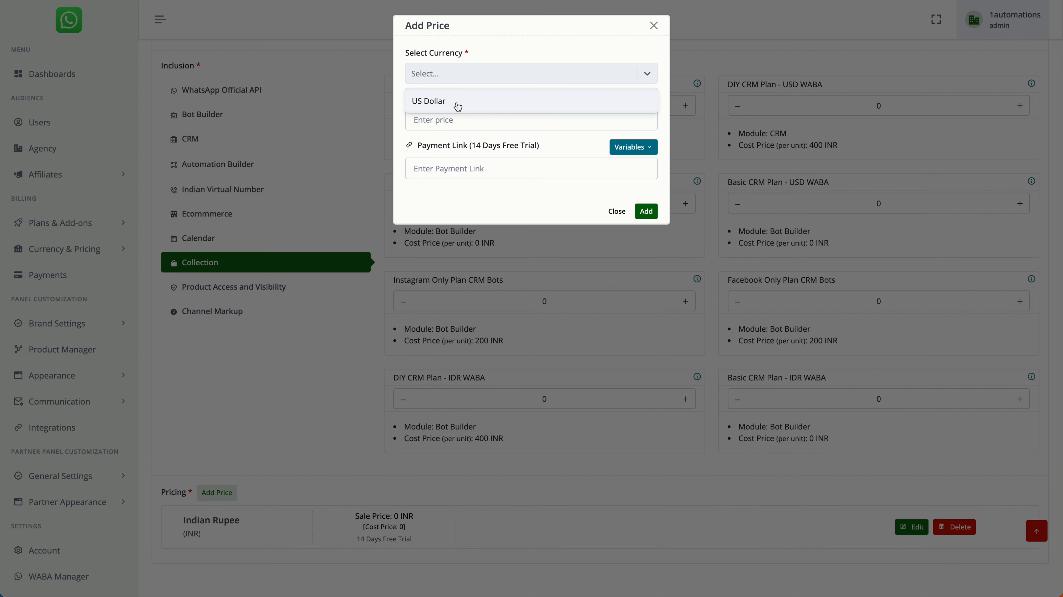
click(648, 27)
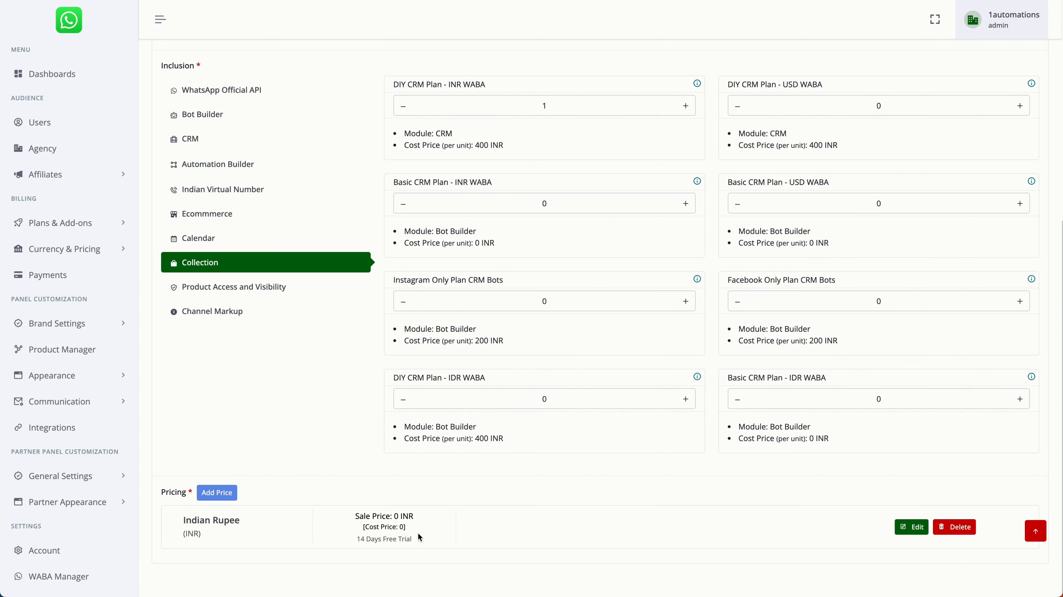
Check the Indian Rupee pricing entry and save the free trial plan
triple_click(390, 535)
drag(390, 536, 356, 516)
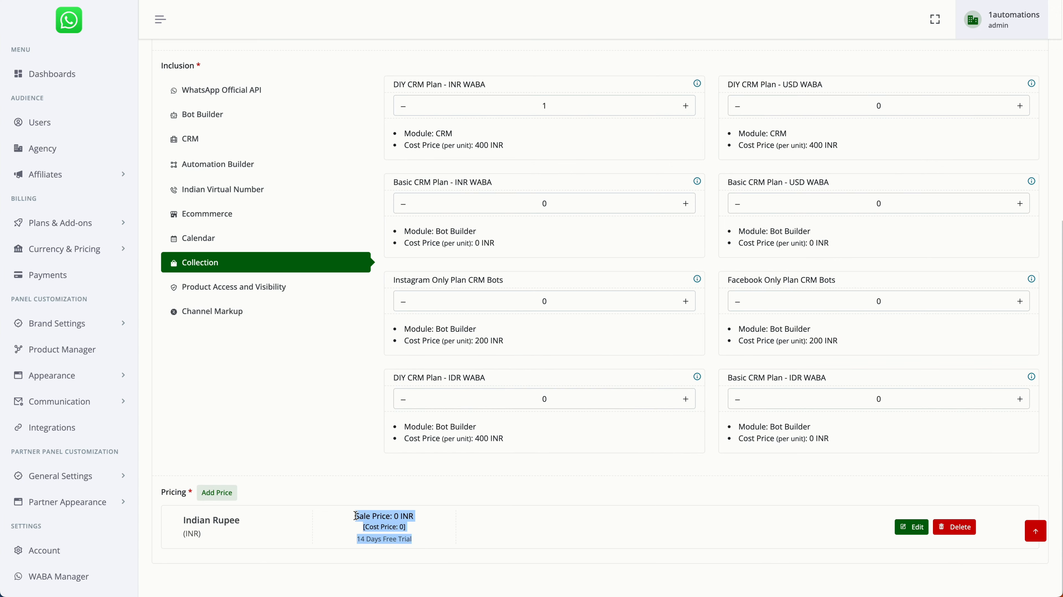
click(355, 515)
scroll(363, 440, up, 8)
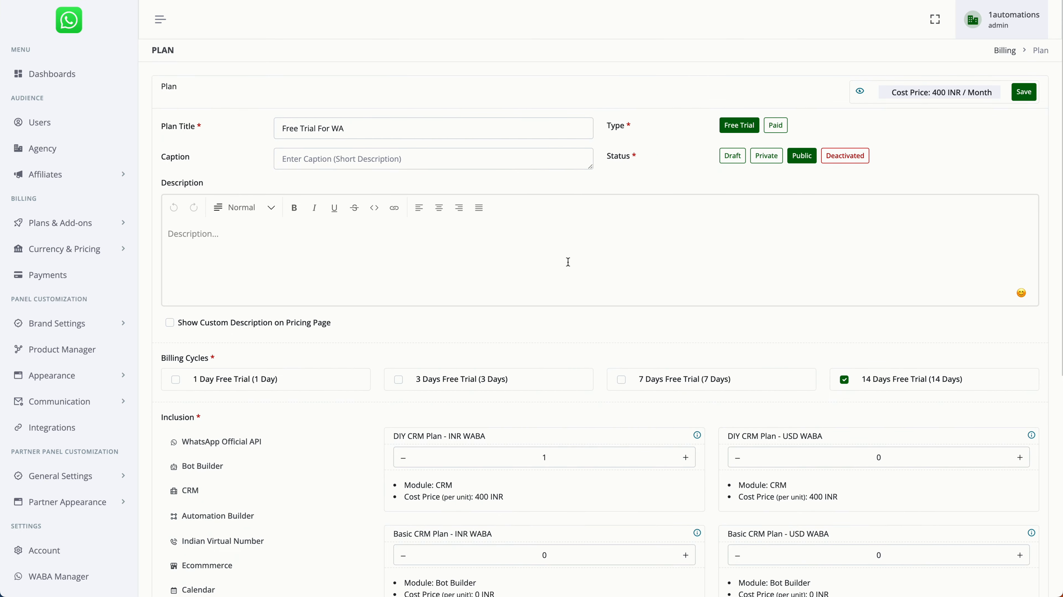
click(1025, 95)
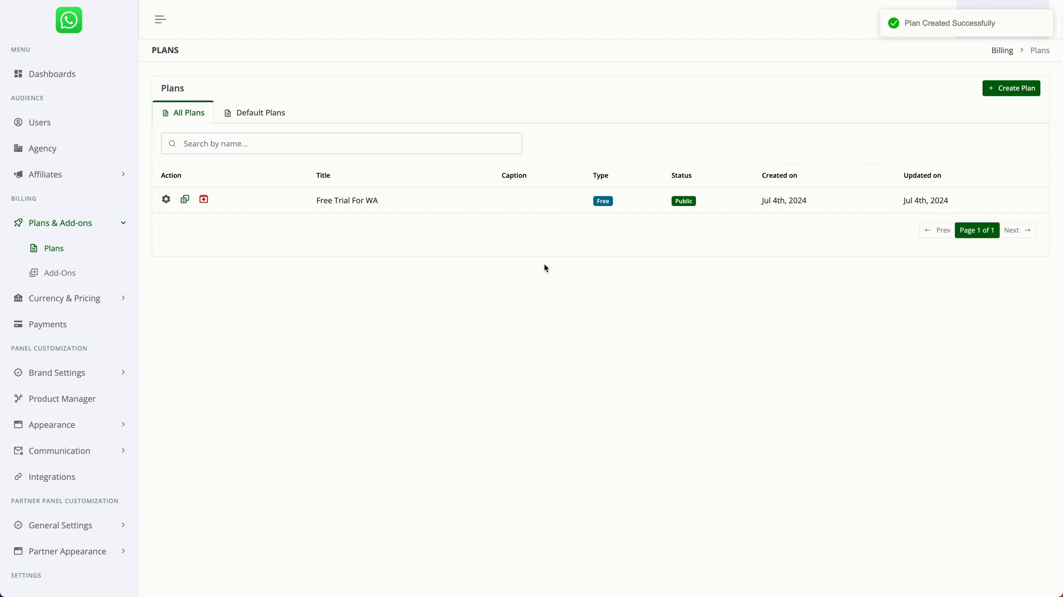
Start another plan titled "Free Trial For WA" with the type Free Trial and the status Public
click(993, 89)
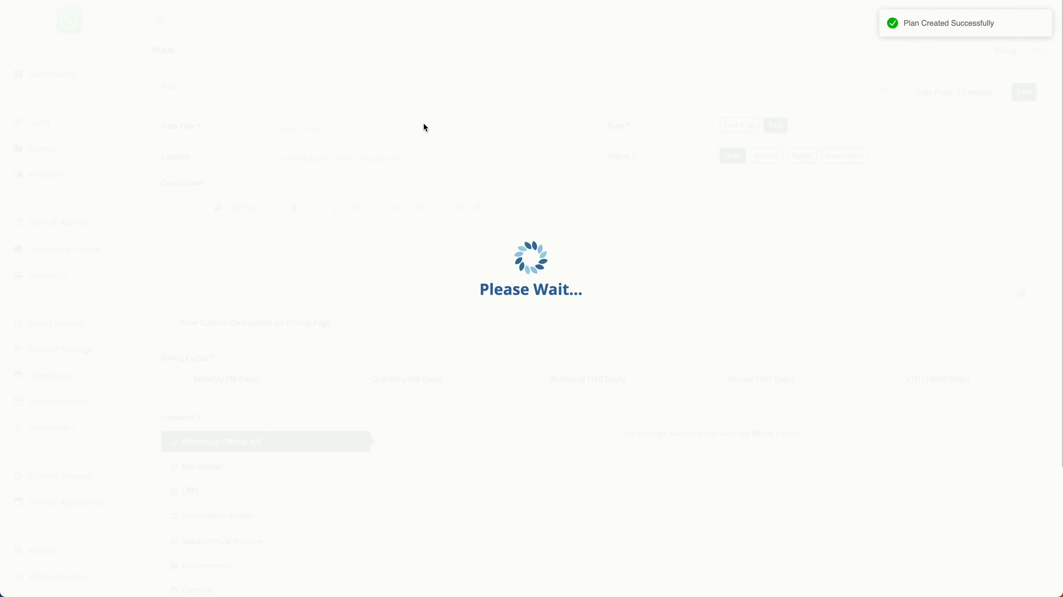
click(412, 132)
text(Free Trial For WA)
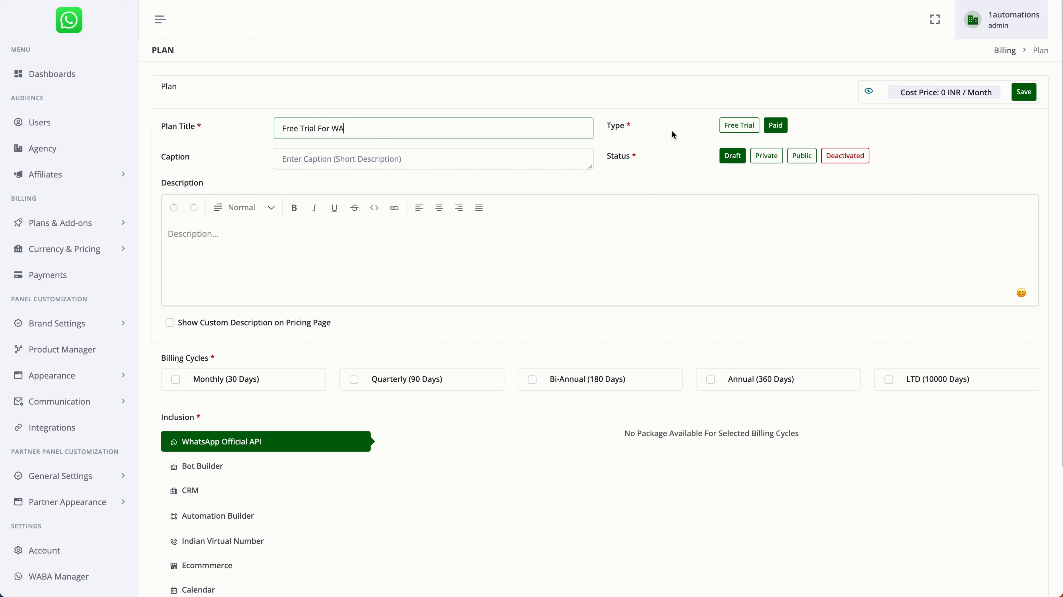
click(739, 125)
click(802, 155)
Choose 14 Days Free Trial as the second plan's billing cycle
scroll(262, 425, down, 2)
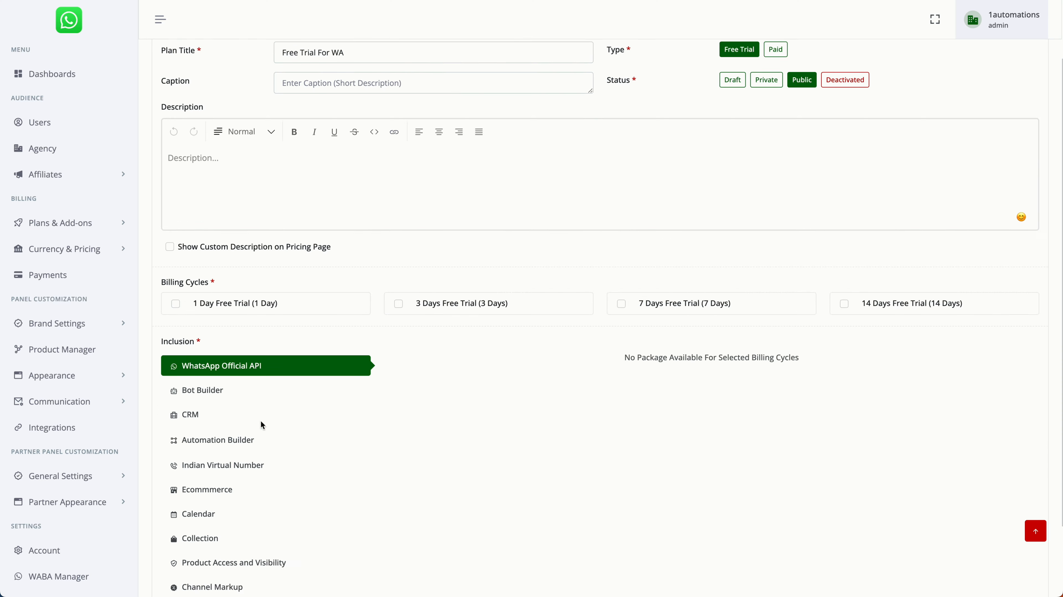
scroll(262, 424, down, 2)
click(886, 213)
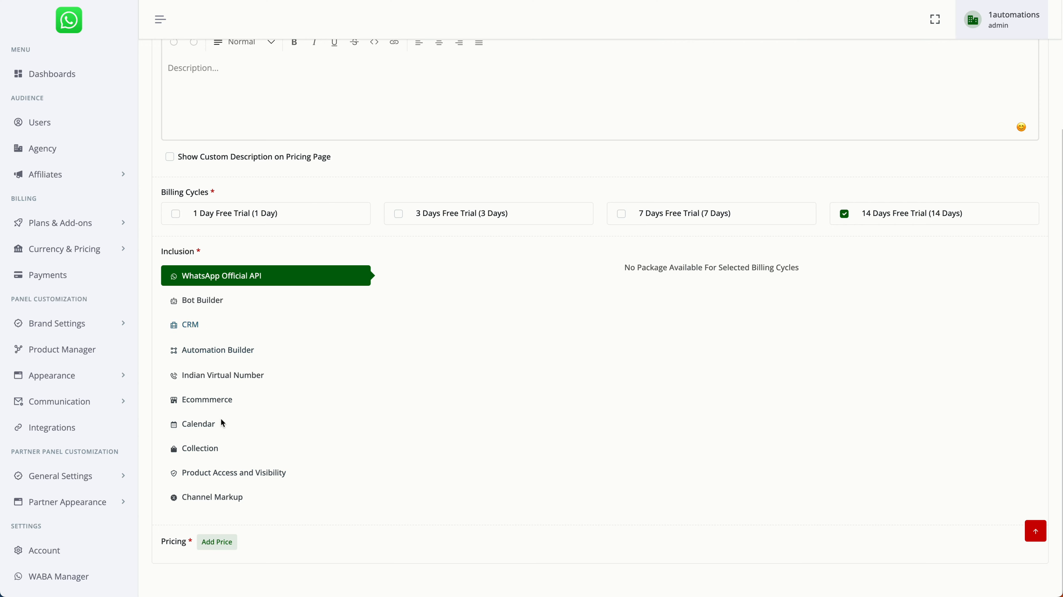
Include one unit of the DIY CRM Plan - USD WABA from the Collection packages in the free trial plan
click(229, 451)
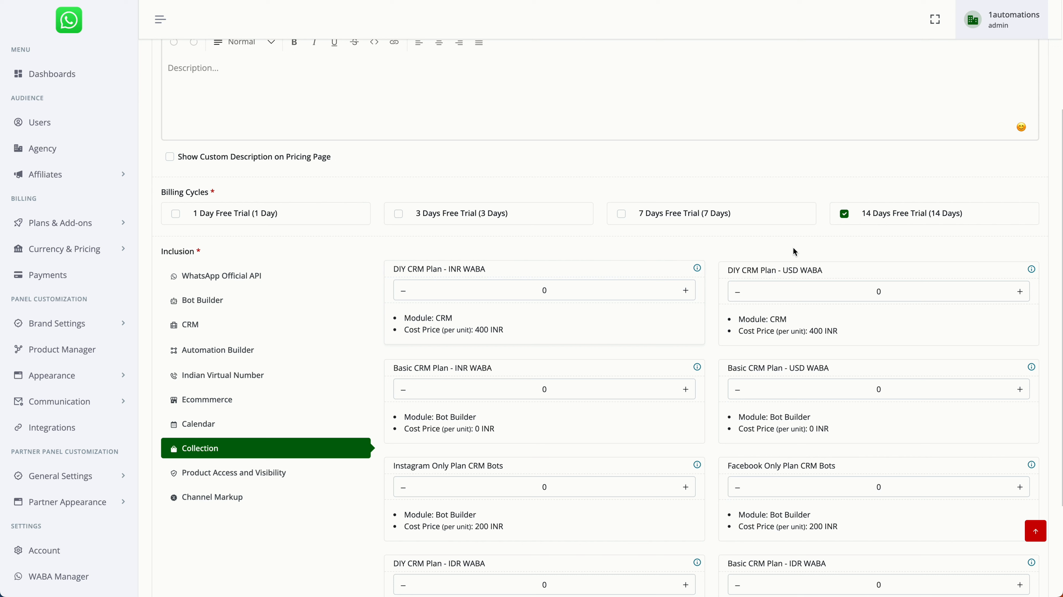
triple_click(768, 267)
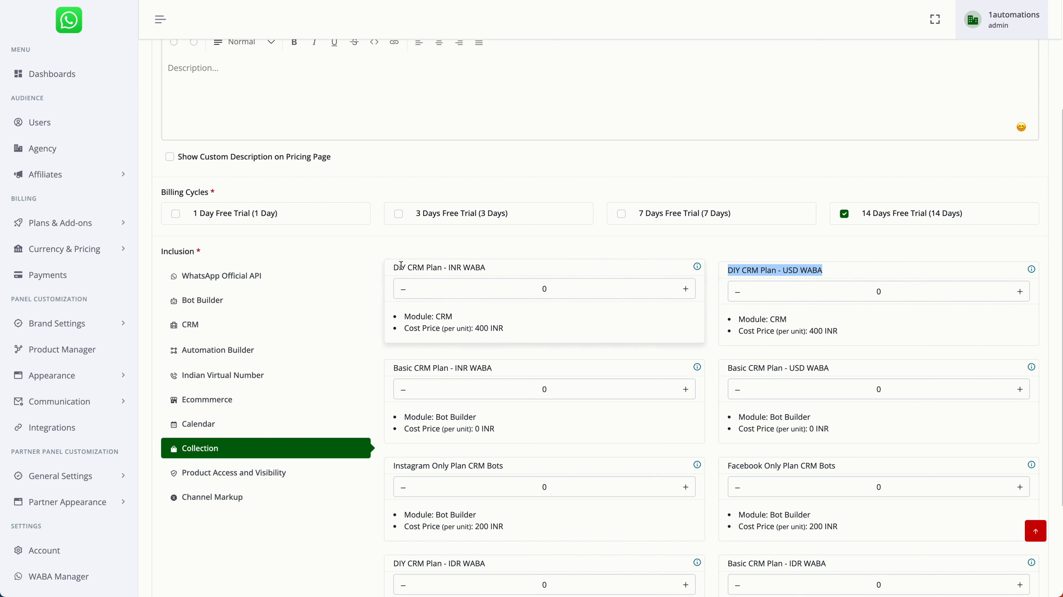
drag(393, 268, 440, 266)
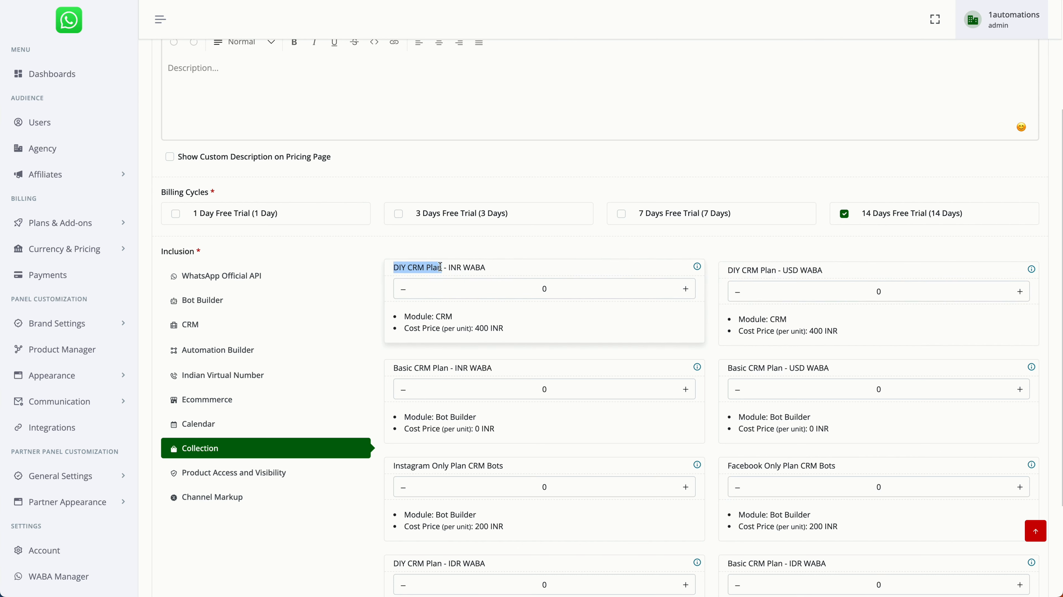
double_click(454, 267)
click(729, 268)
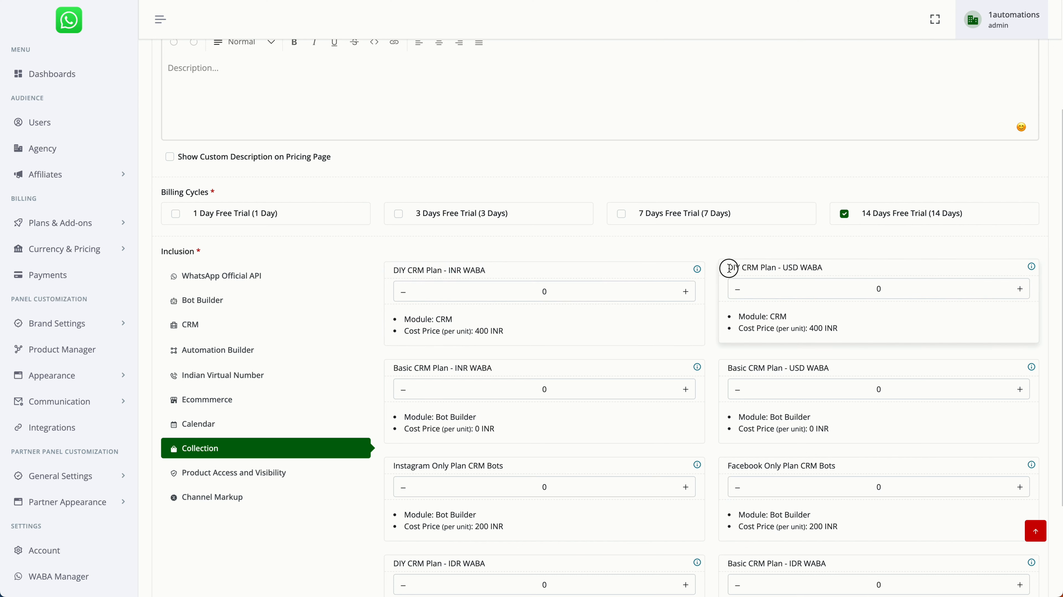
drag(730, 268, 773, 268)
double_click(787, 268)
click(1021, 292)
drag(730, 268, 805, 303)
click(776, 252)
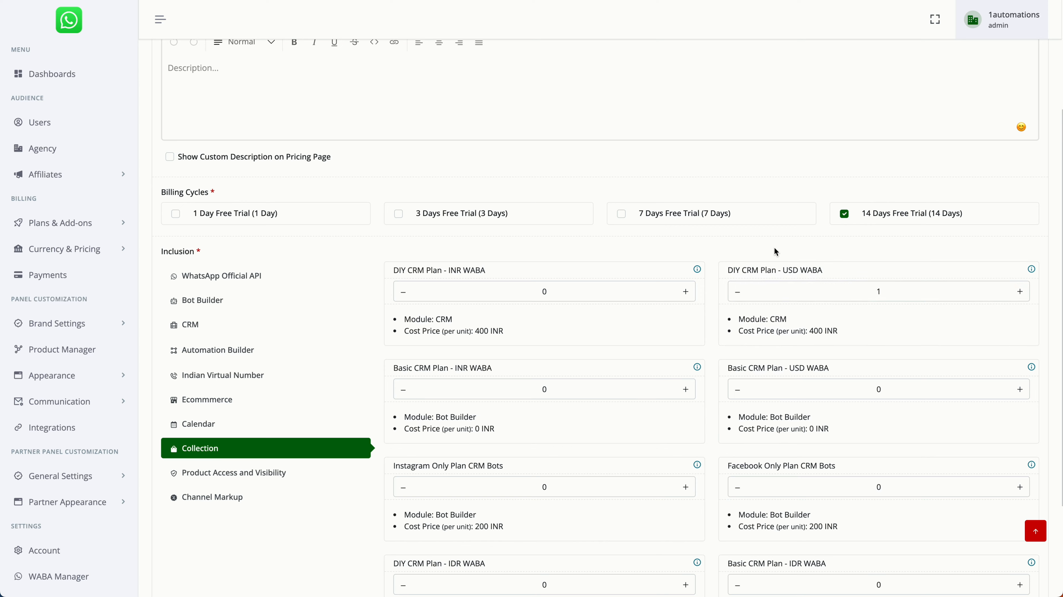
triple_click(781, 268)
Add a US Dollar price of 0 for the plan's 14 Days Free Trial cycle
scroll(781, 268, down, 1)
scroll(781, 268, down, 3)
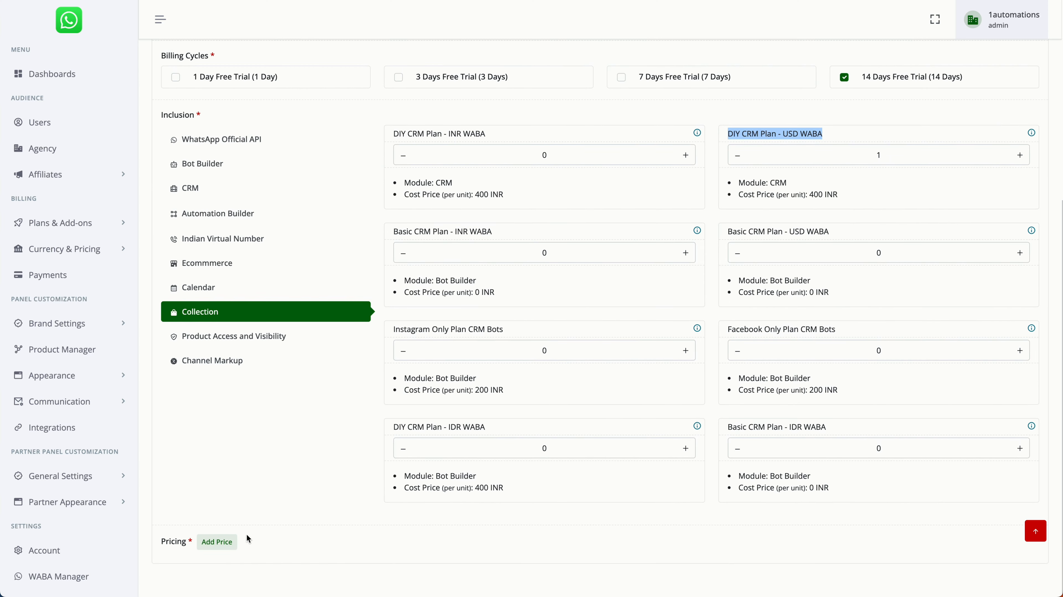
click(225, 542)
click(452, 74)
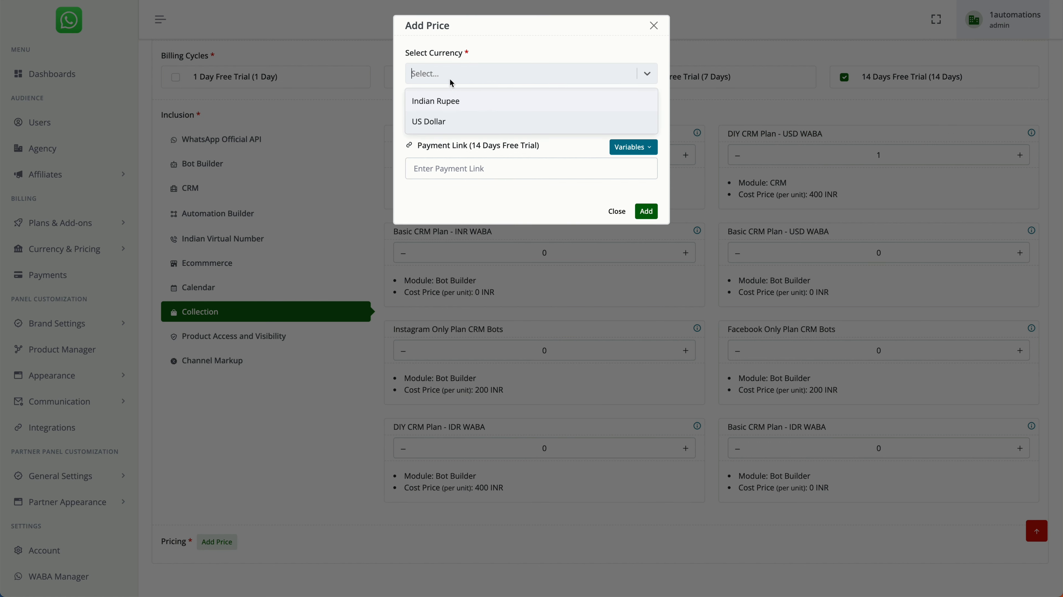
click(450, 121)
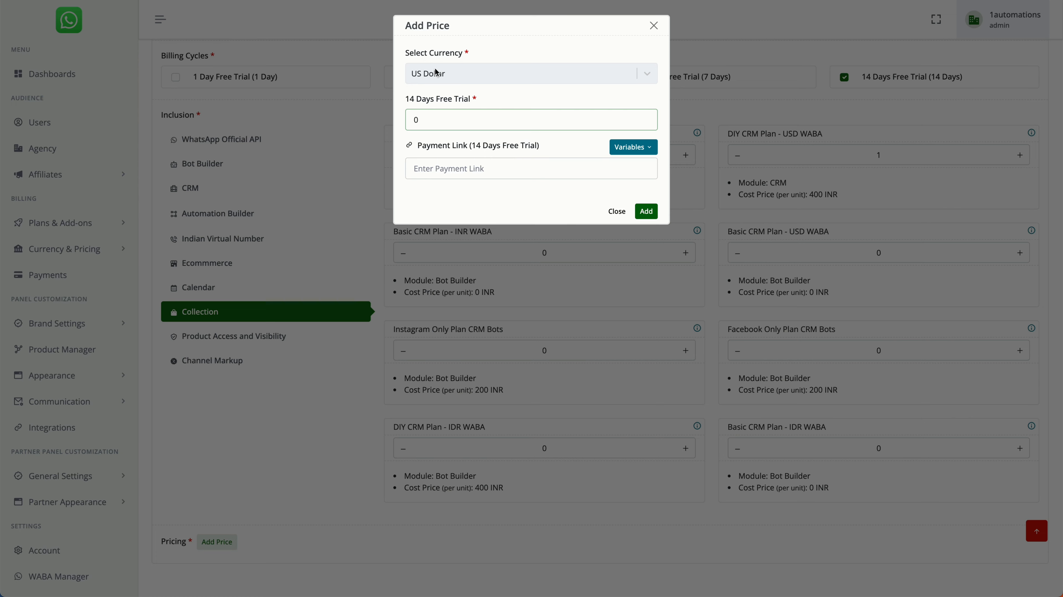
click(646, 211)
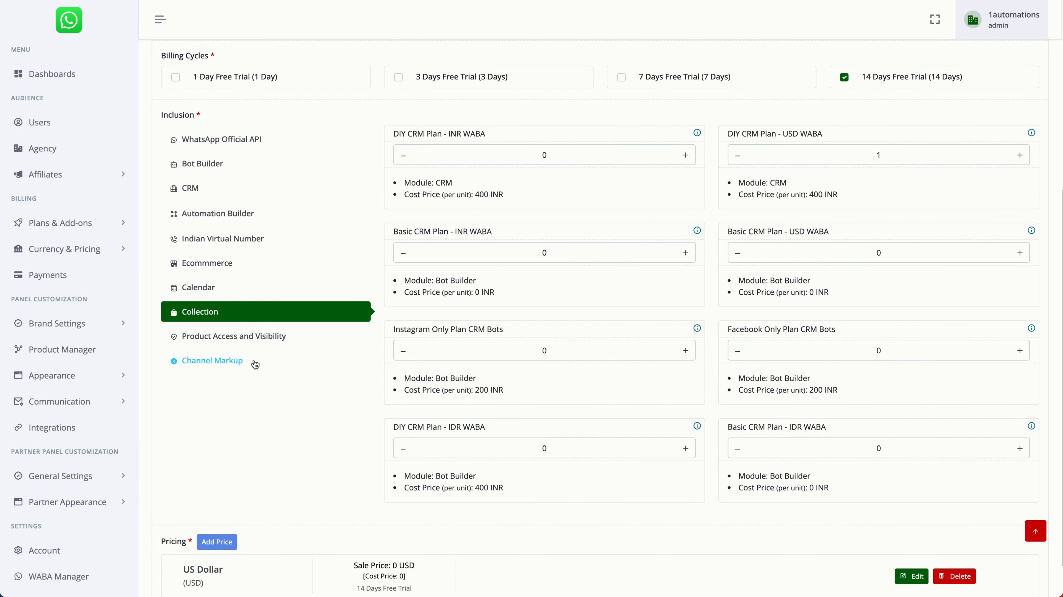
Set the WhatsApp Channel (Prepaid) USD markup to 10 for Marketing, Utility, Authentication and Service, and save the plan
click(236, 367)
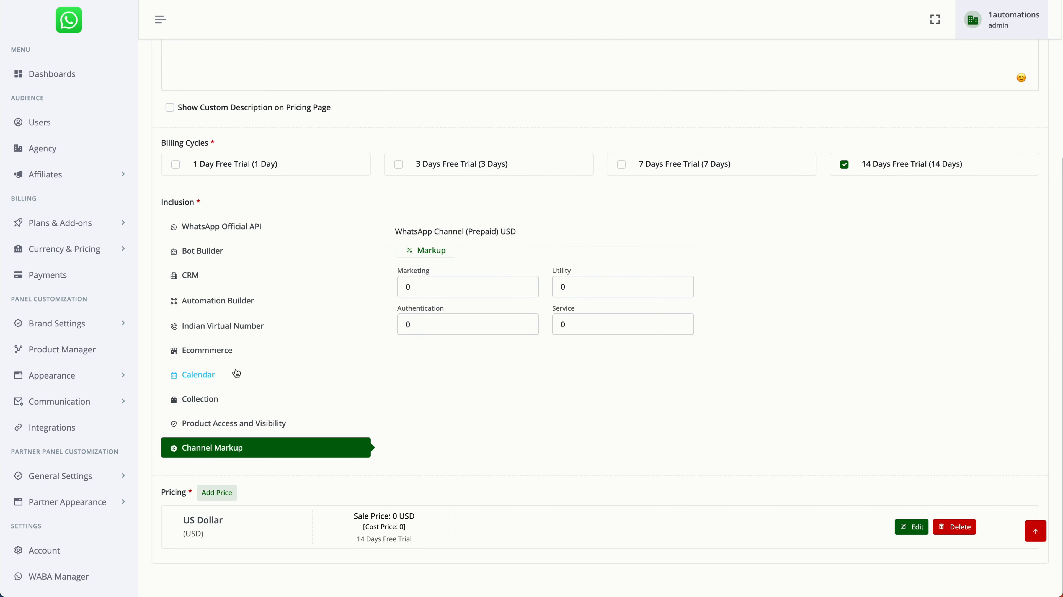
click(454, 289)
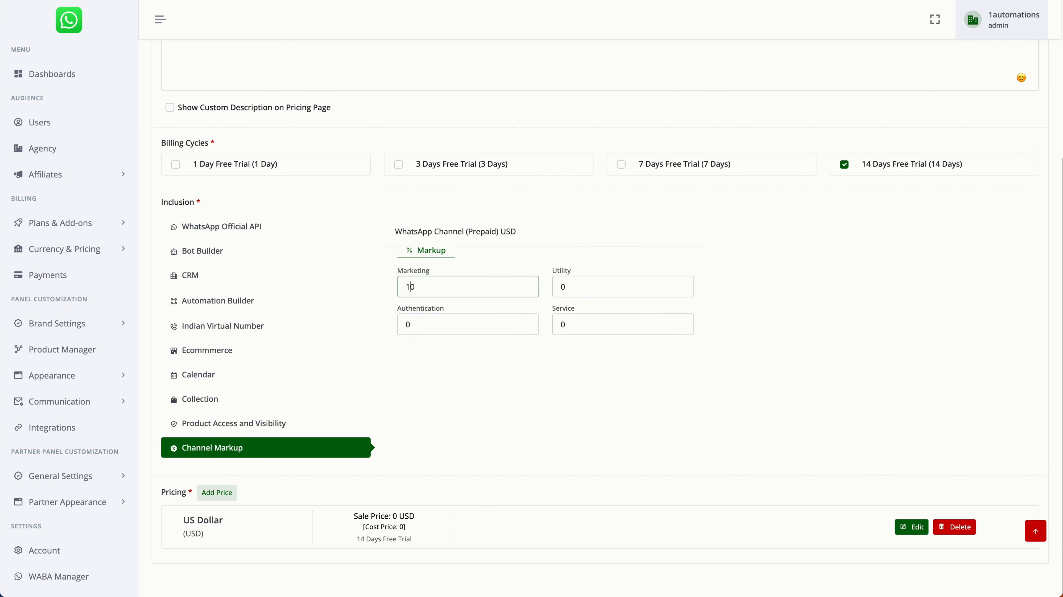
click(555, 288)
text(1)
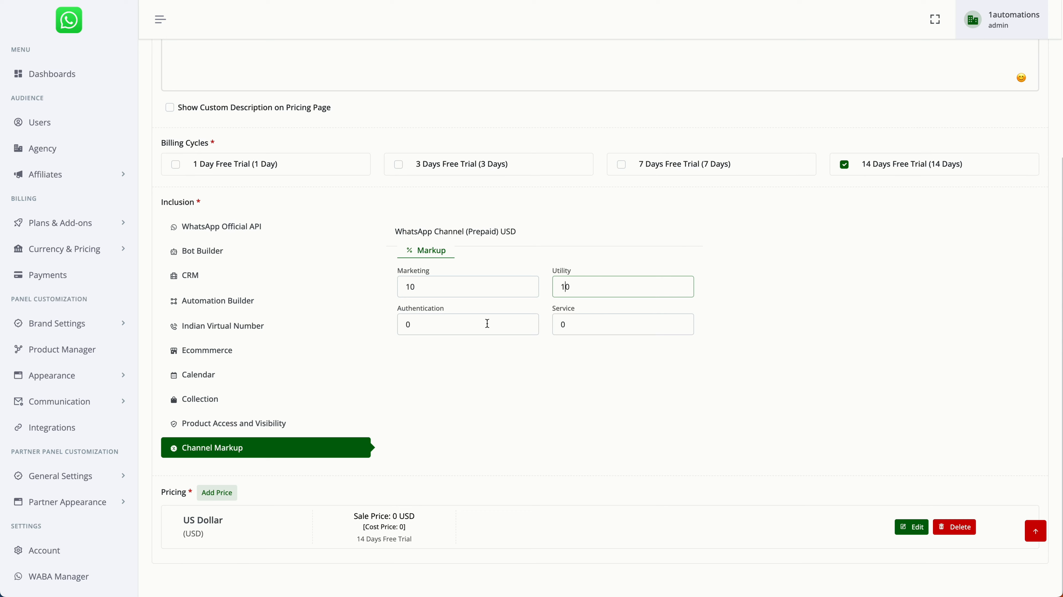
click(407, 323)
text(1)
click(555, 324)
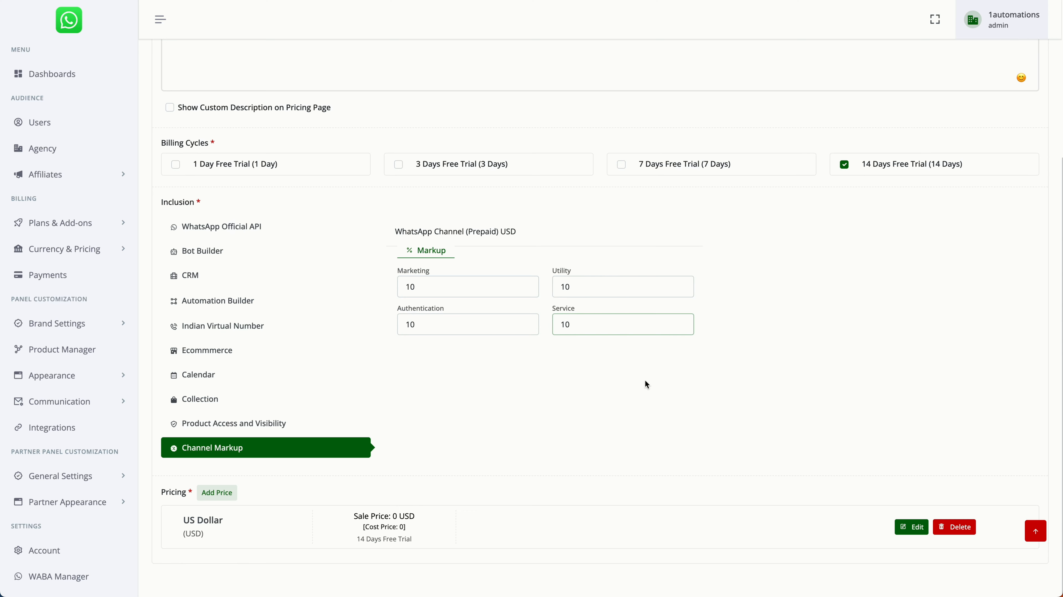
click(746, 365)
scroll(745, 365, up, 5)
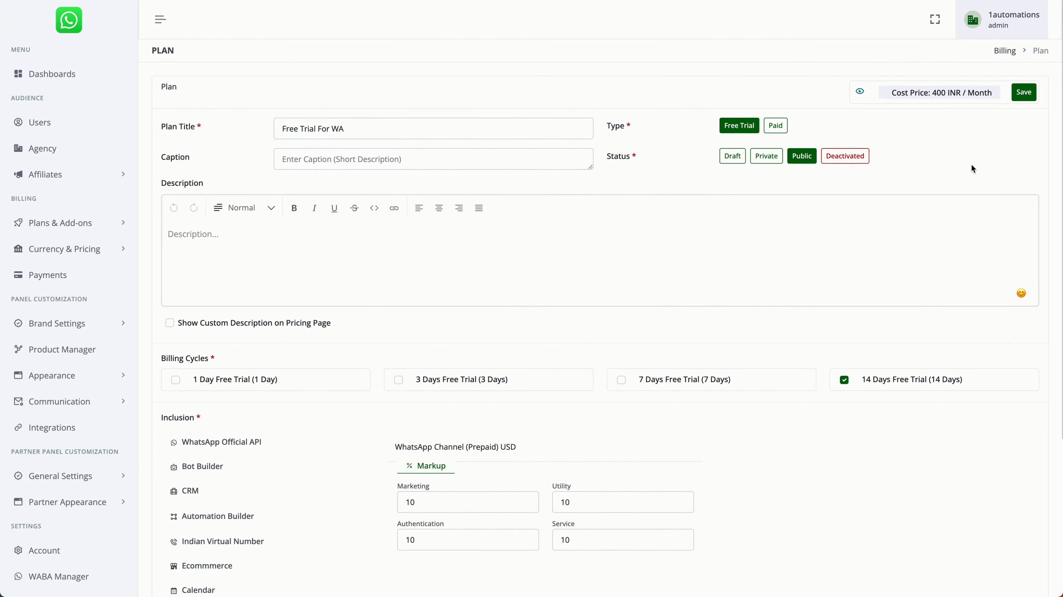
click(1018, 99)
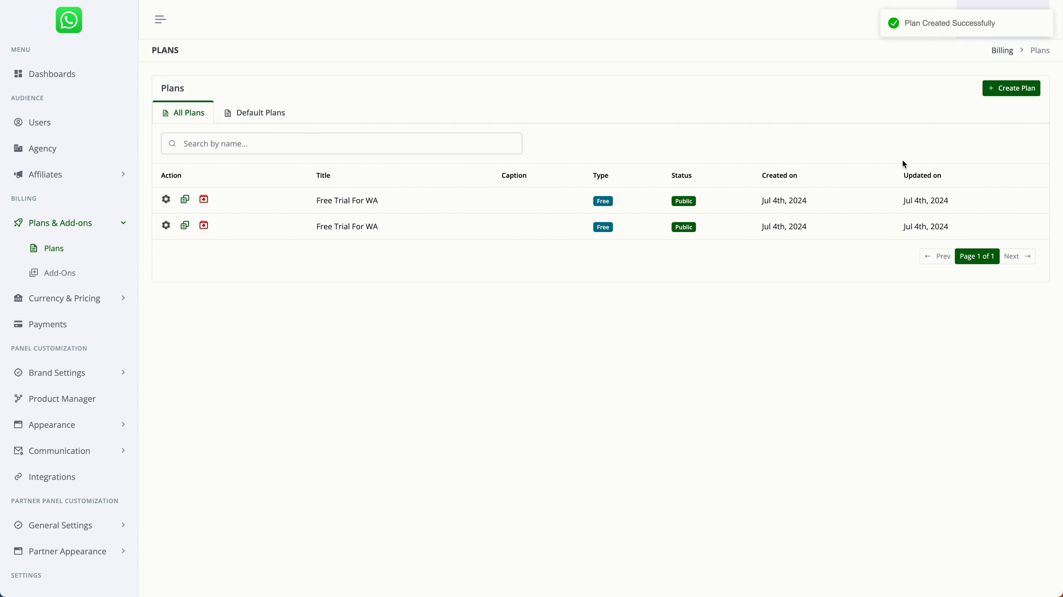
Start another plan, keeping the type Paid, and title it "Basic Plan - INR"
click(1008, 90)
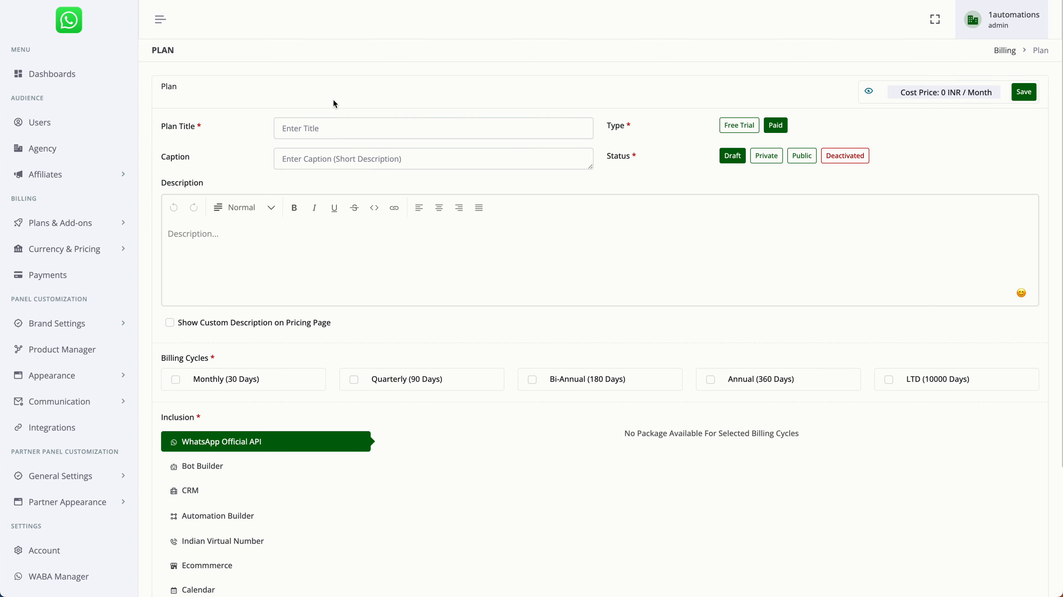
click(334, 129)
text(Basic Pl)
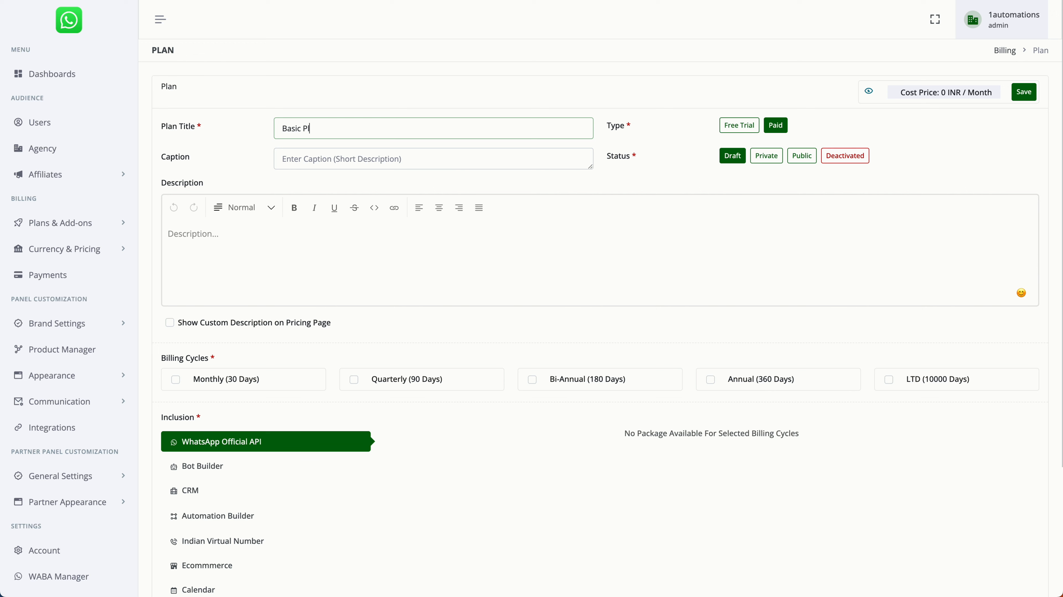
text(an - INR)
Choose the Monthly (30 Days) billing cycle and set the Basic Plan - INR status to Public
scroll(339, 148, down, 1)
scroll(354, 144, down, 3)
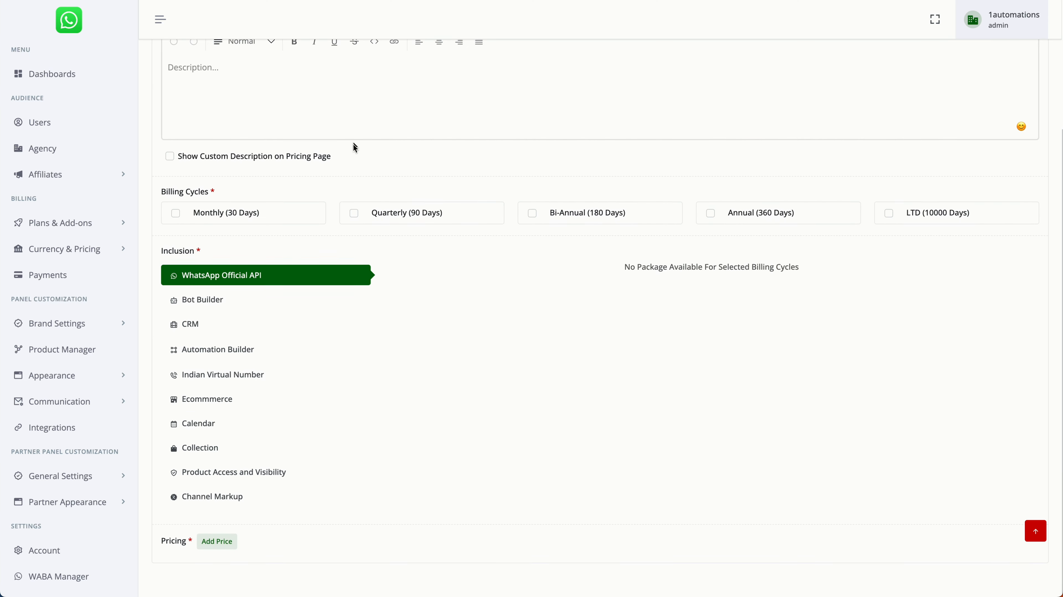
click(296, 221)
scroll(619, 207, up, 5)
scroll(621, 213, down, 1)
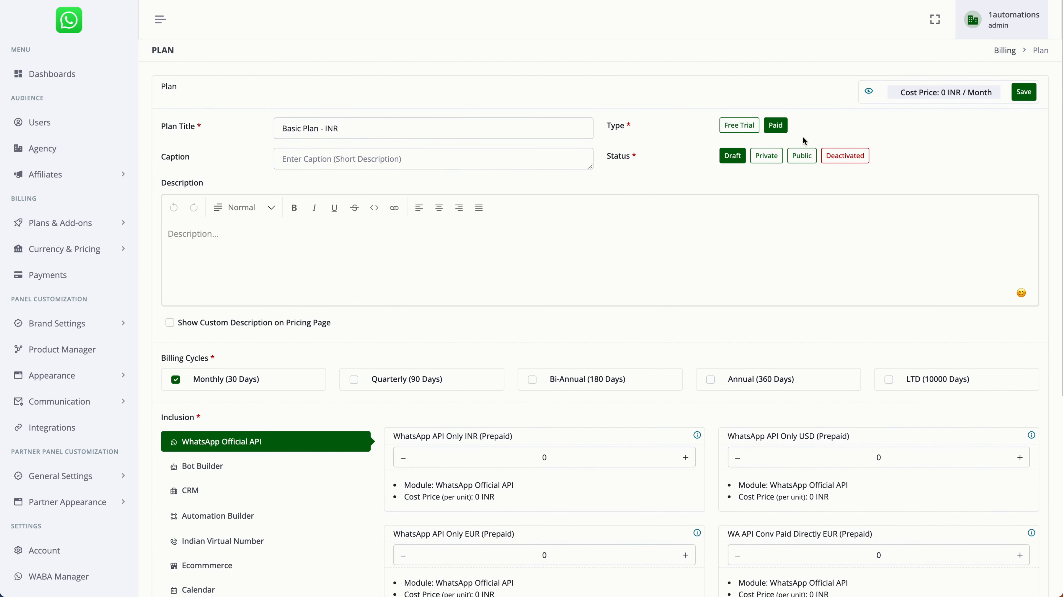
click(798, 157)
Review the WhatsApp Official API inclusions and the feature details of the DIY CRM Plan - INR WABA in the Collection packages
scroll(568, 354, down, 3)
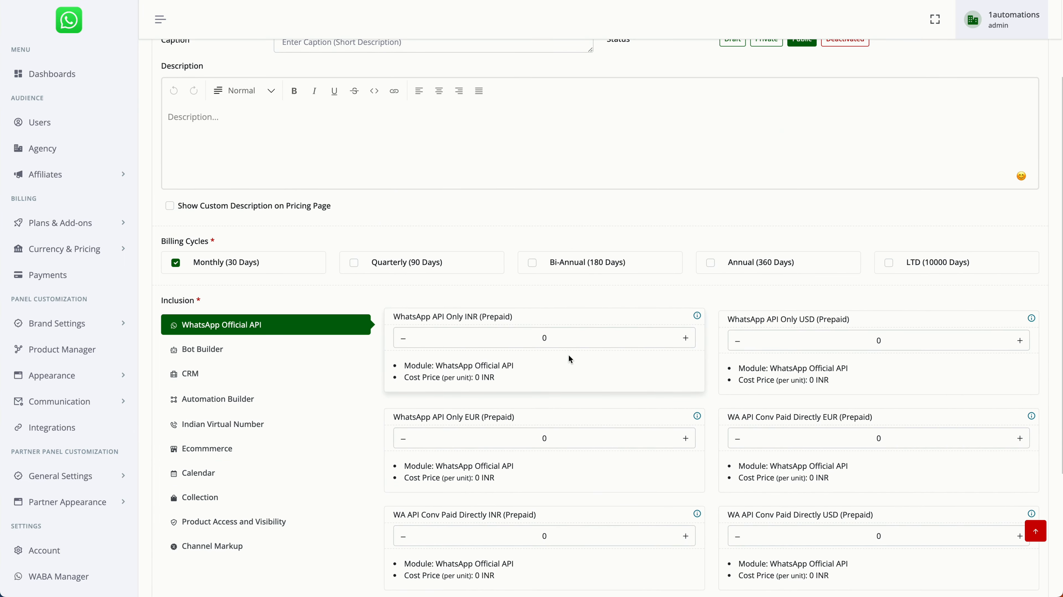
triple_click(468, 313)
scroll(468, 318, up, 2)
scroll(468, 317, up, 2)
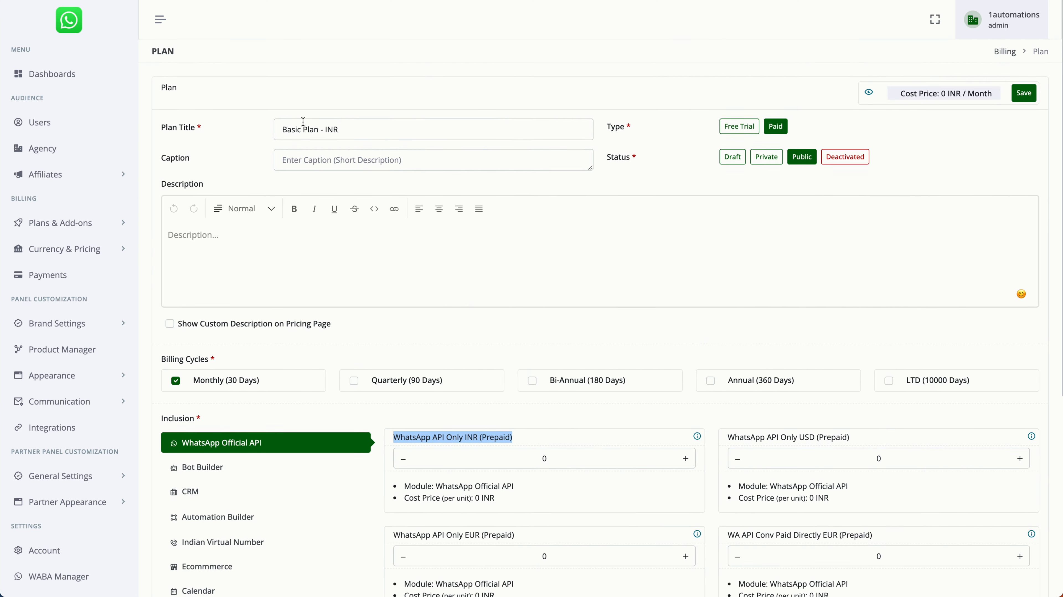
triple_click(305, 128)
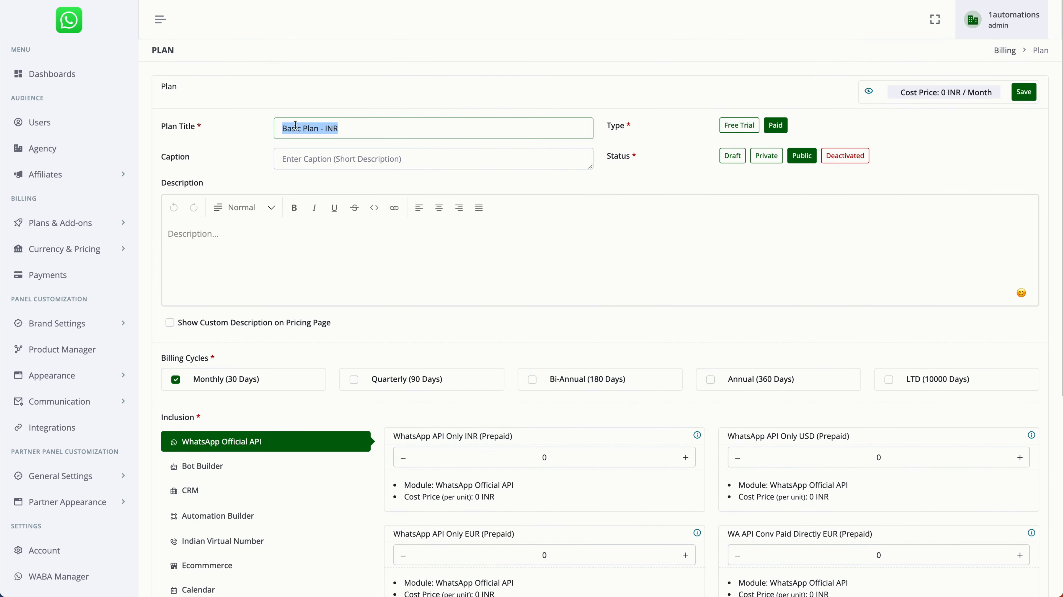
scroll(409, 293, down, 5)
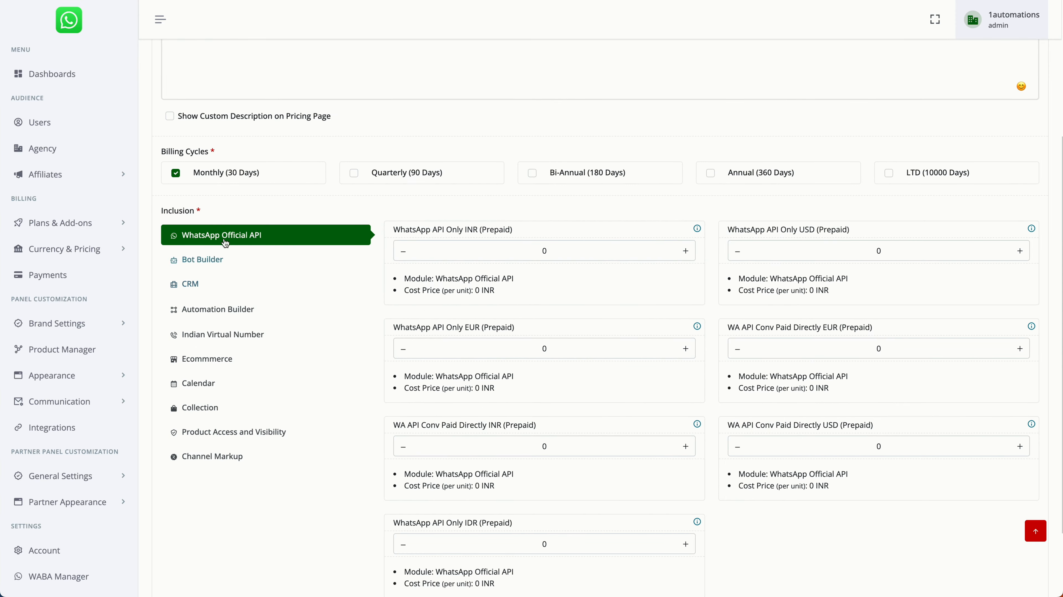
click(219, 409)
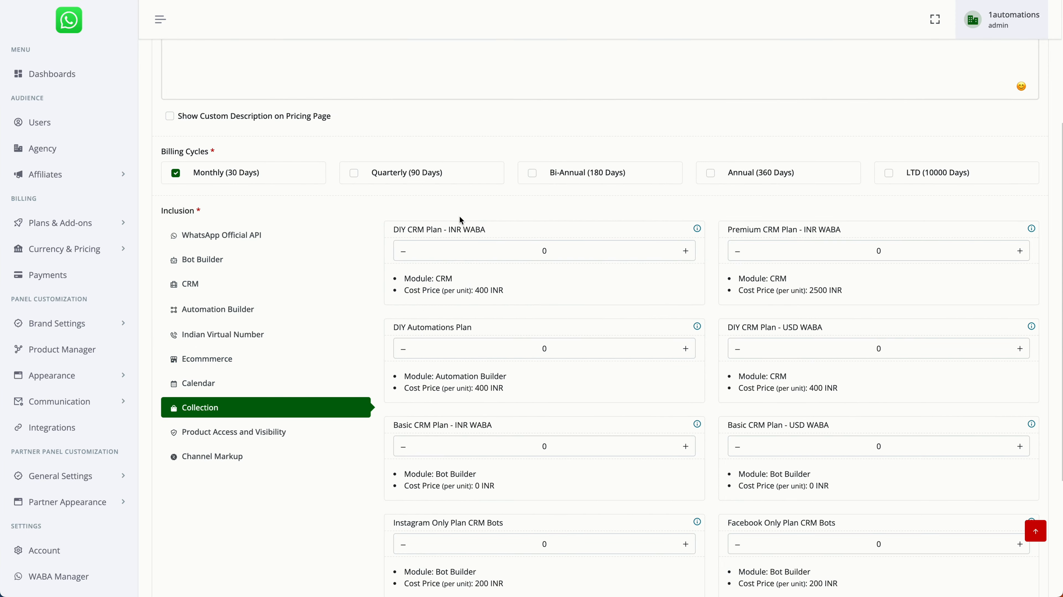
mouse_move(697, 228)
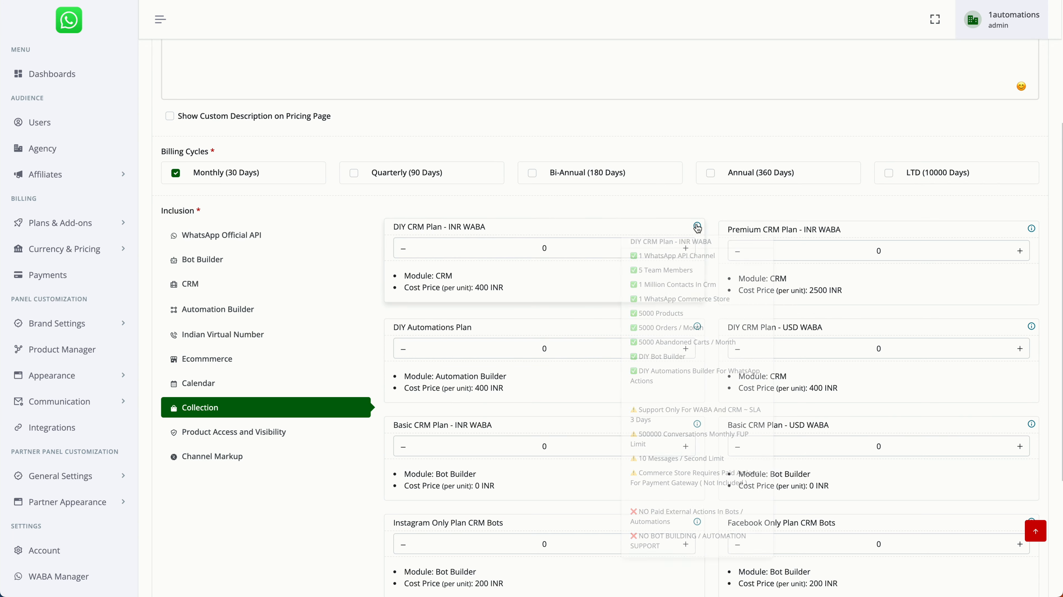
drag(679, 252, 728, 512)
click(728, 511)
scroll(727, 510, down, 3)
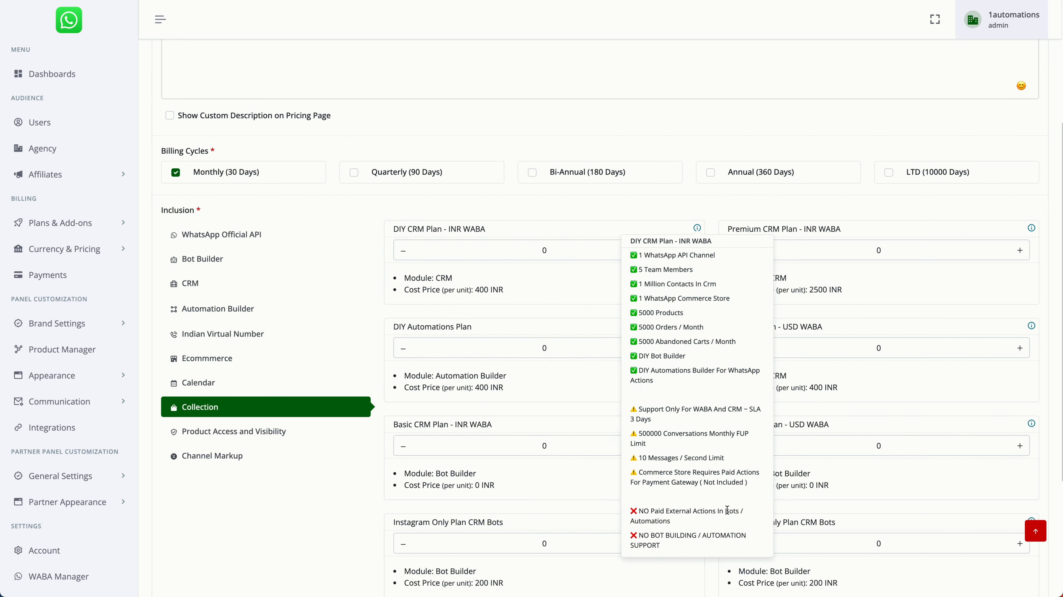
click(334, 503)
Include one unit of the Basic CRM Plan - INR WABA and review its feature details
triple_click(426, 314)
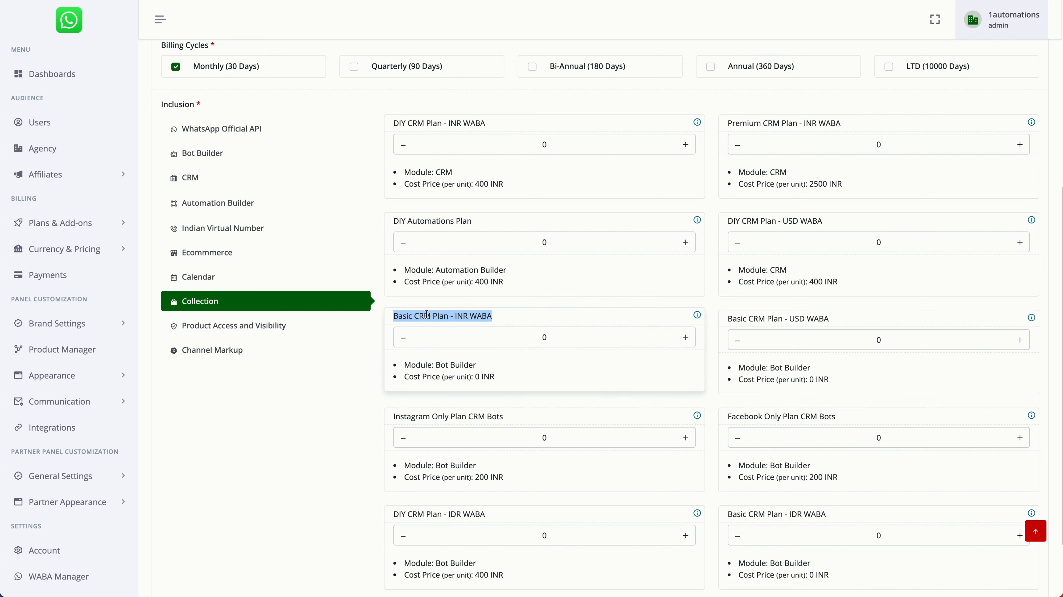
click(686, 337)
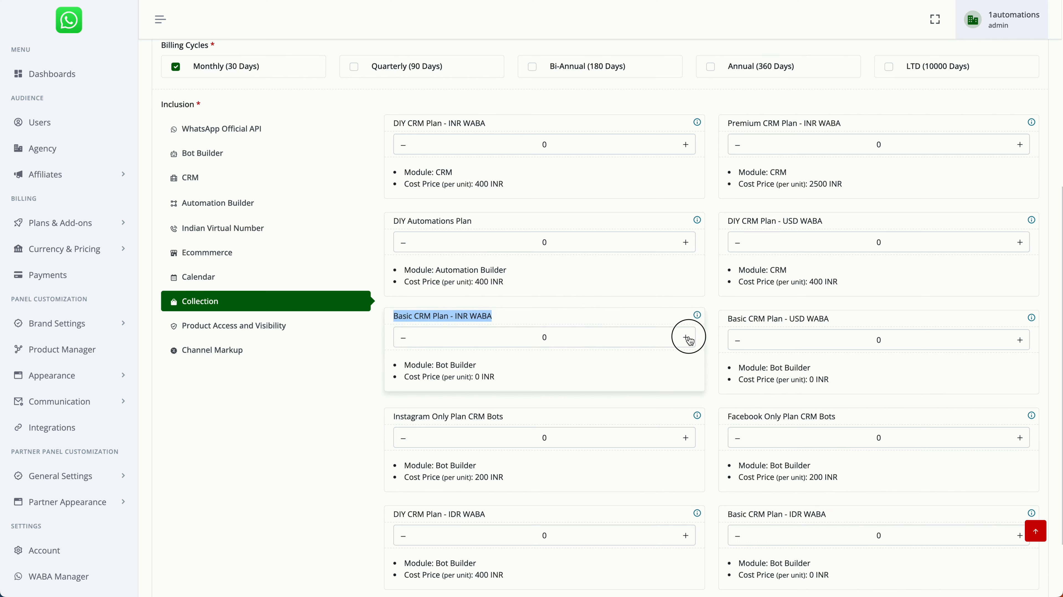
click(698, 316)
drag(650, 345, 730, 526)
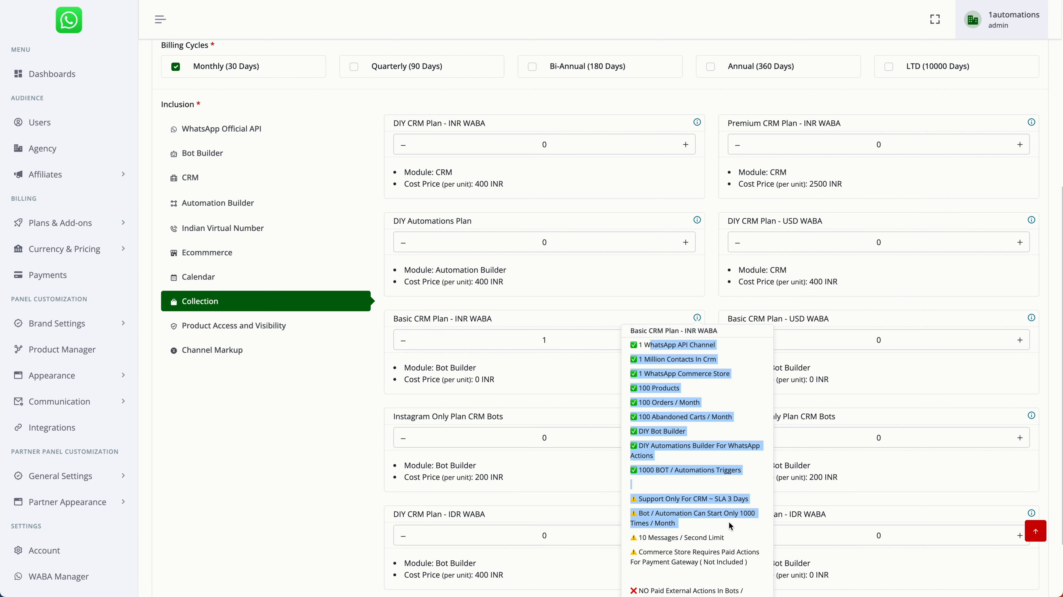
click(731, 525)
triple_click(659, 470)
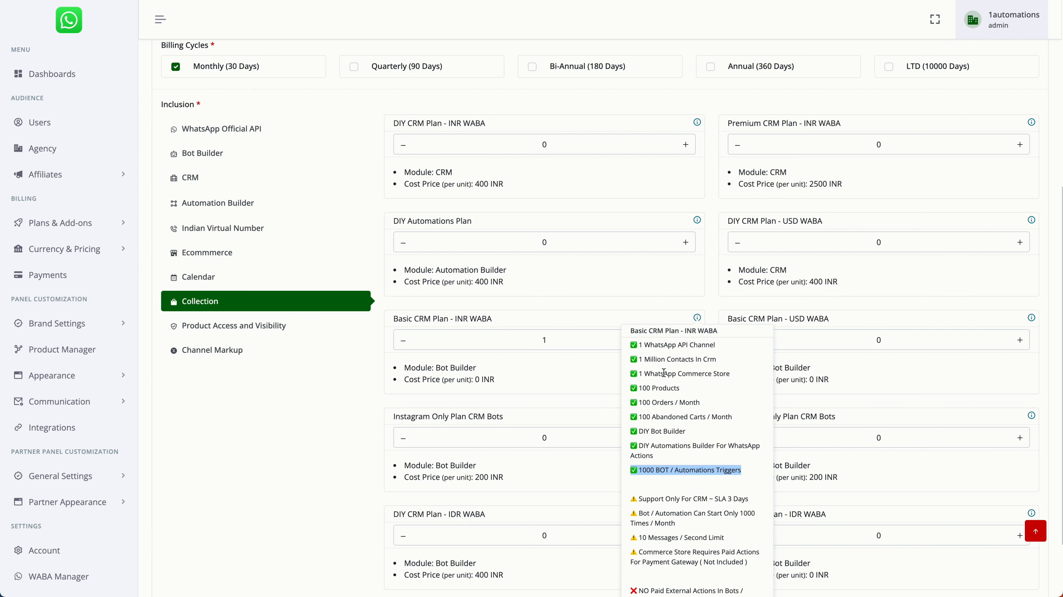
click(275, 399)
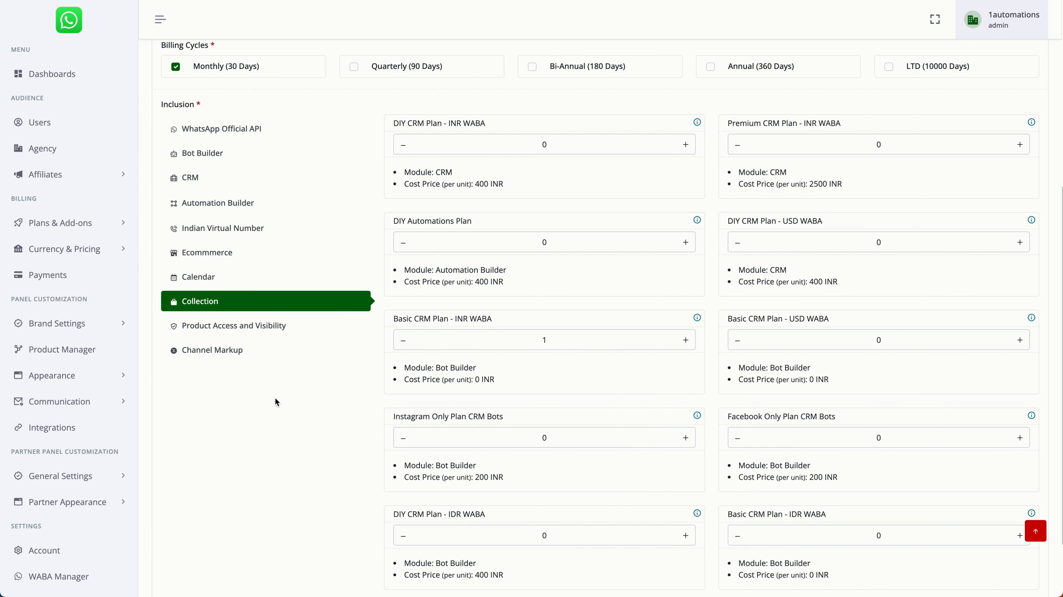
Add Annual (360 Days) as a further billing cycle of the paid plan
scroll(275, 399, up, 7)
scroll(375, 450, down, 5)
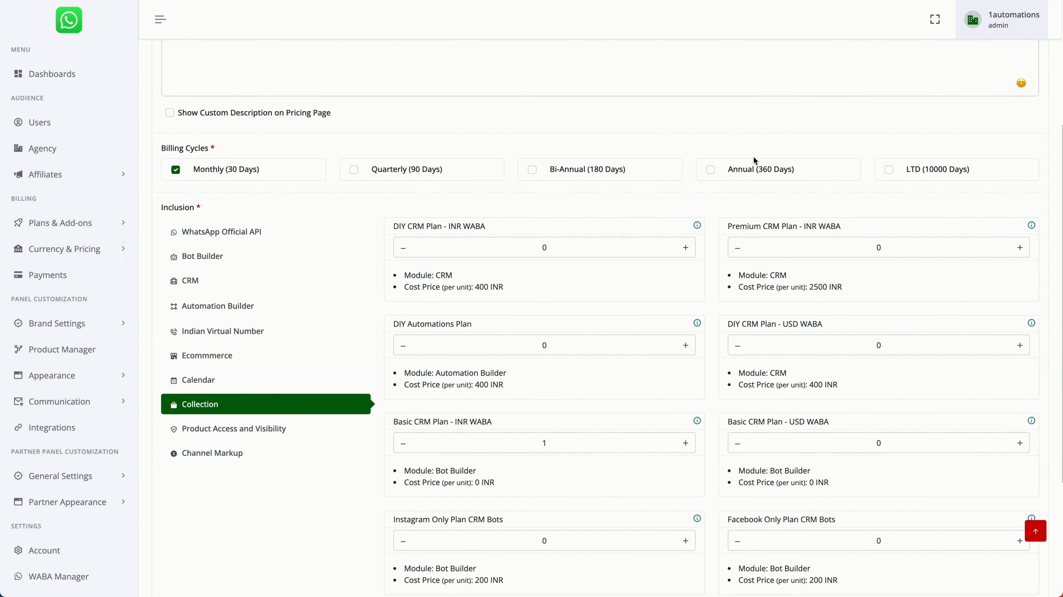
click(751, 170)
Set the Marketing, Utility, Authentication and Service markups of WhatsApp Channel (Prepaid) INR to 10 each
click(215, 442)
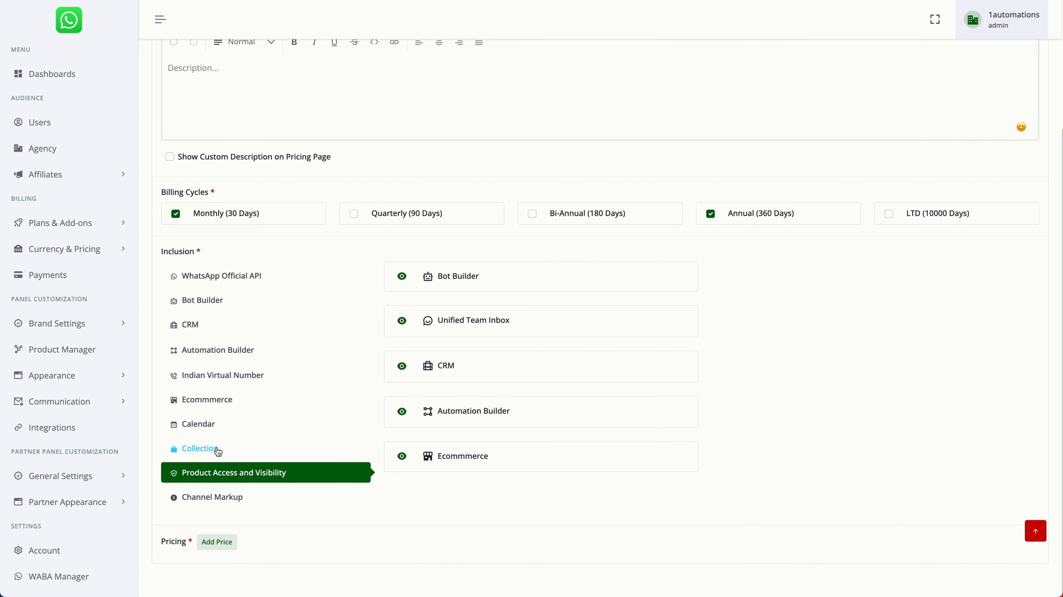
click(235, 501)
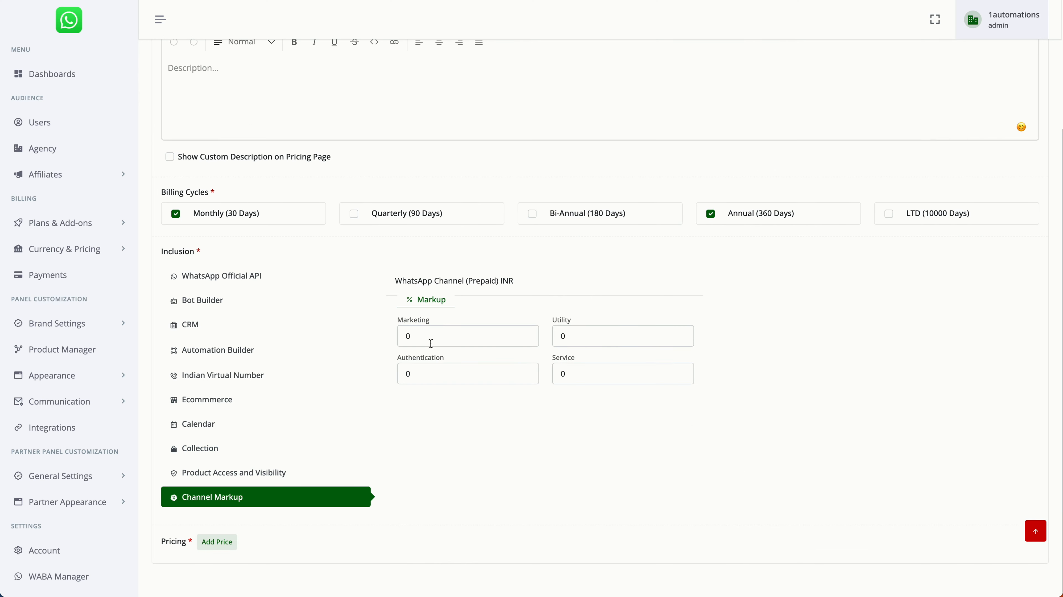
click(406, 338)
click(560, 341)
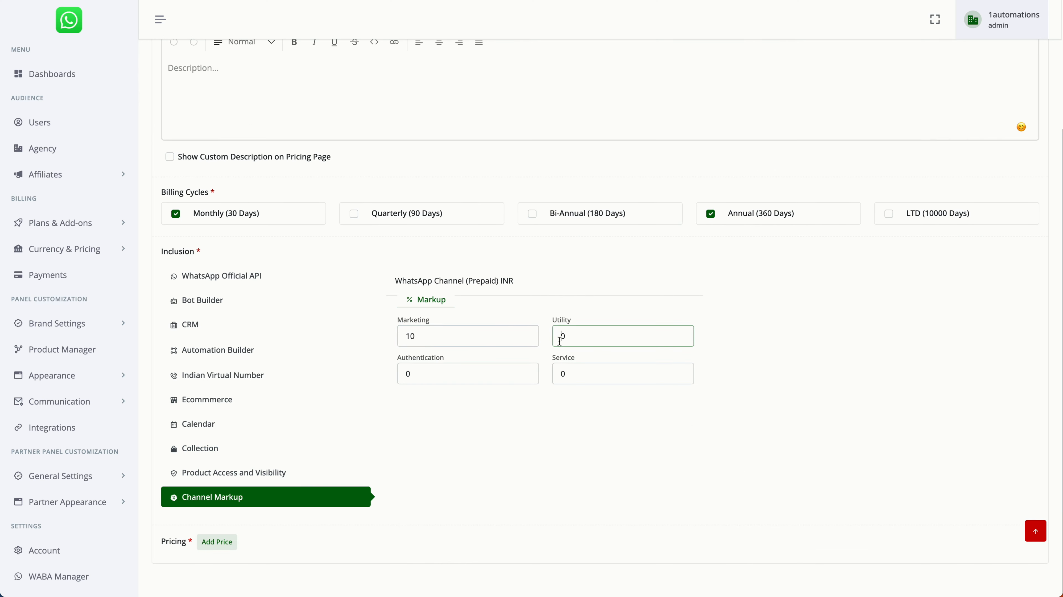
click(410, 375)
text(1)
click(559, 373)
text(1)
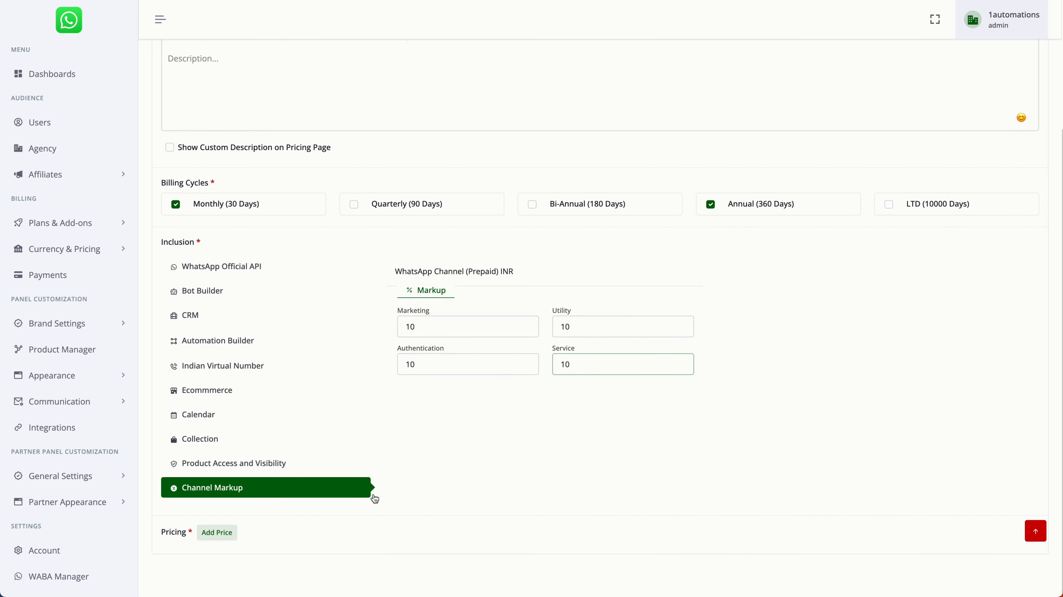
Add an Indian Rupee price of 1000 monthly and 10000 annual, and save the Basic Plan - INR
click(217, 542)
click(461, 81)
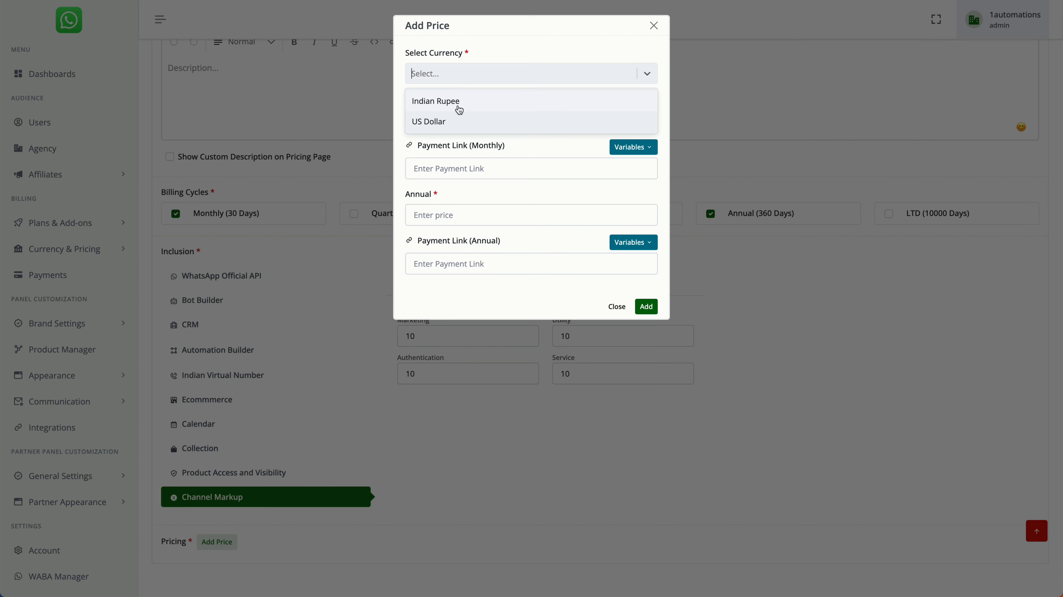
click(457, 105)
click(457, 124)
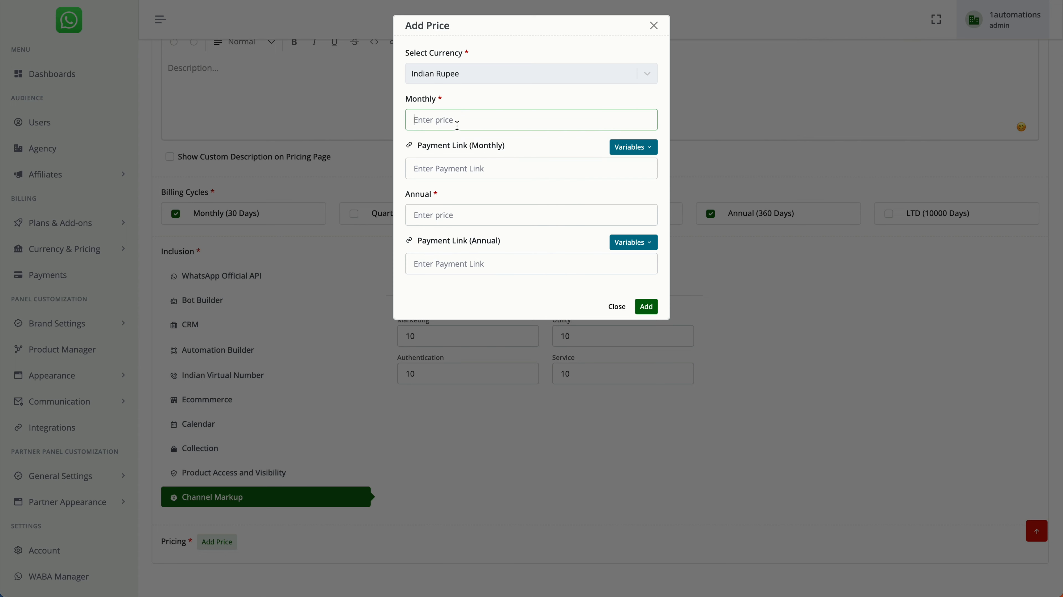
text(1000)
click(466, 209)
text(1)
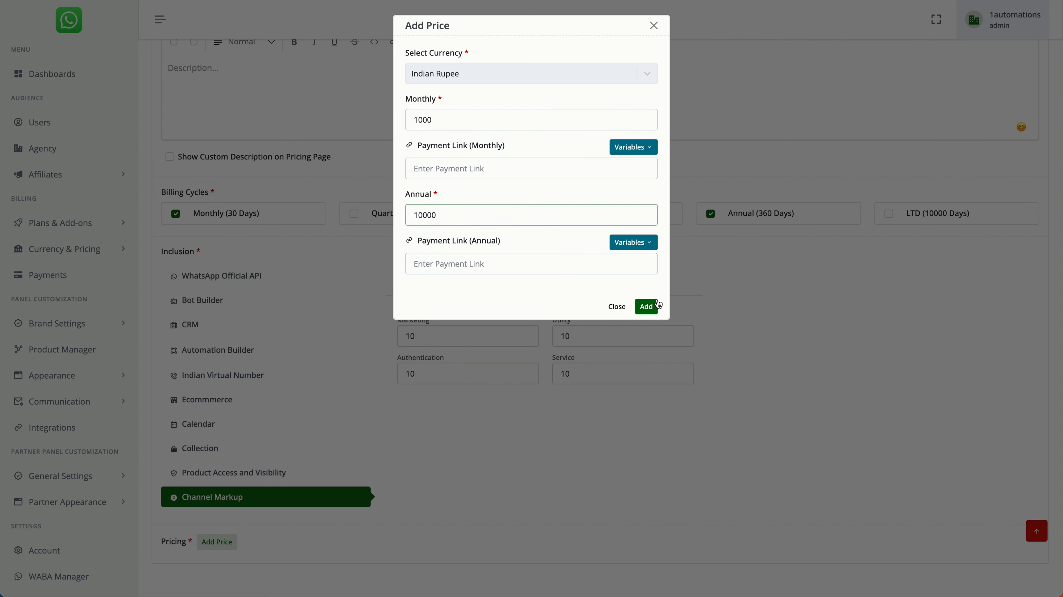
click(646, 307)
scroll(910, 174, up, 5)
click(1020, 92)
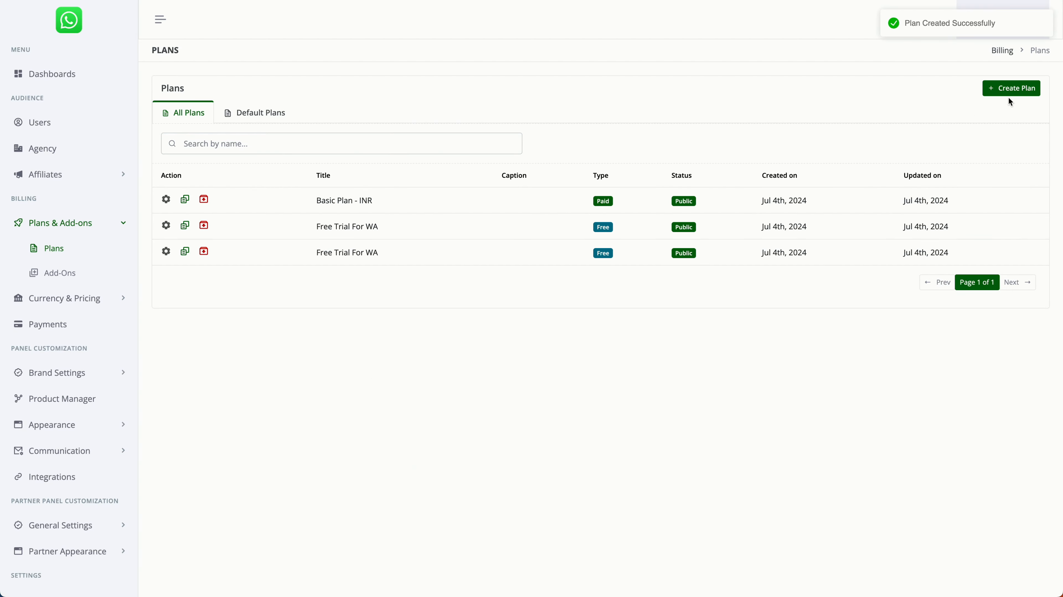
Start a new paid plan with the title DIY CRM Plan - USD
click(1010, 91)
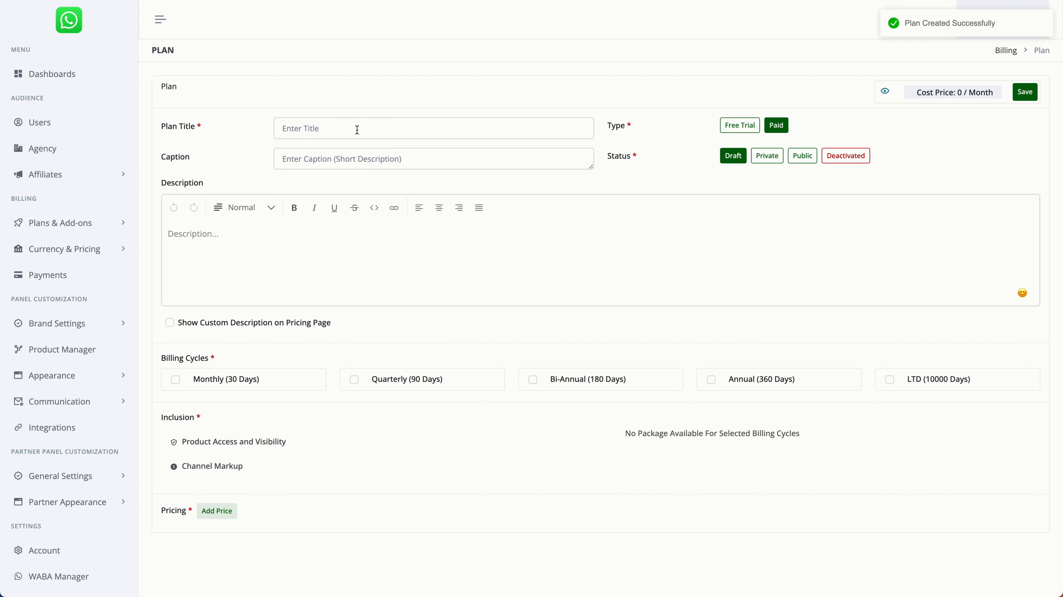
click(357, 130)
text(DIY C)
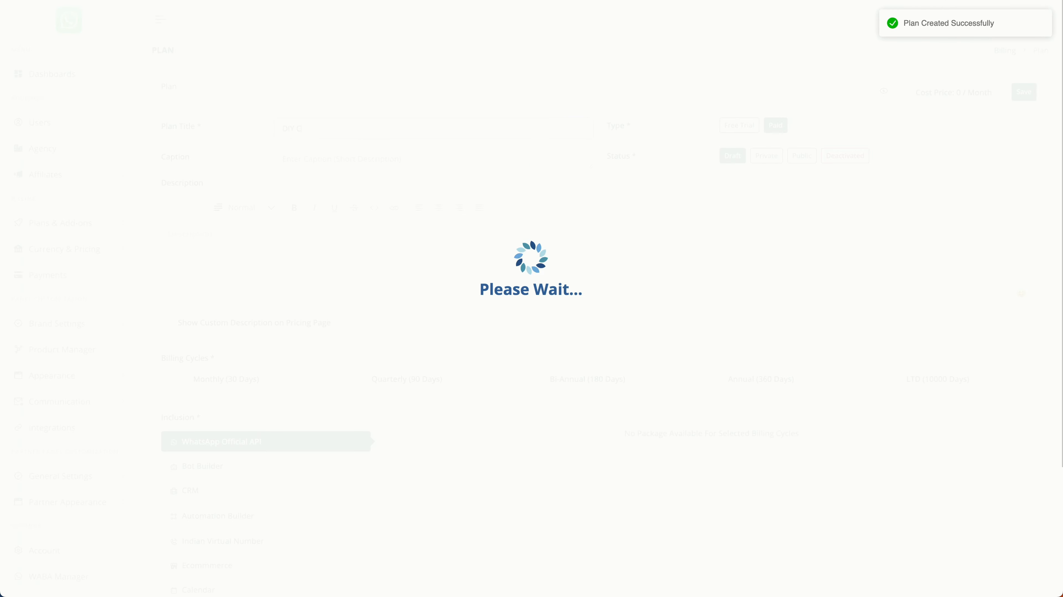
text(RM Plan - US)
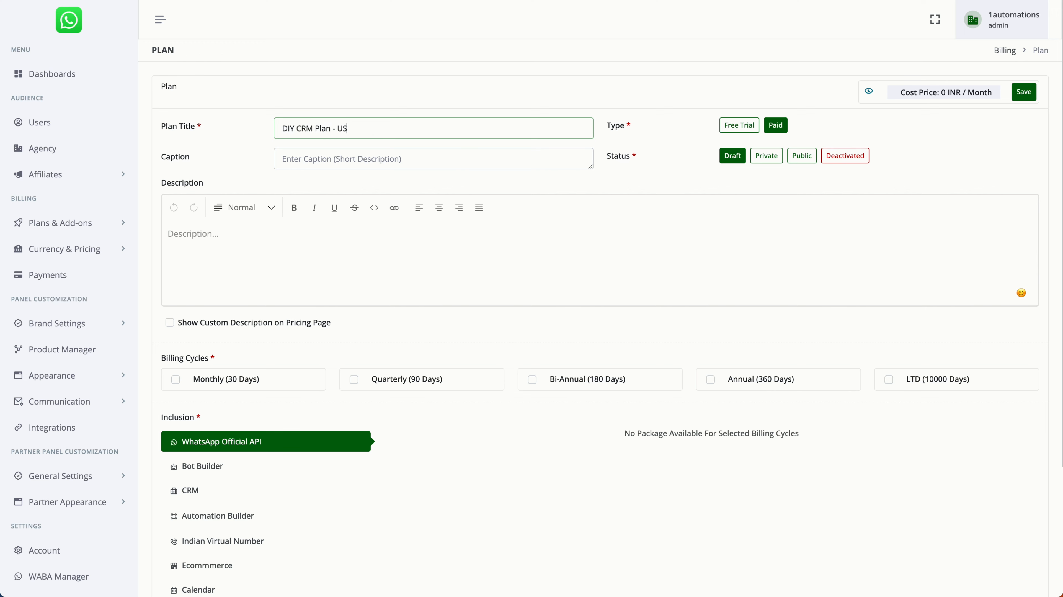
Choose Monthly (30 Days) and Annual (360 Days) as billing cycles of the DIY CRM Plan - USD
scroll(299, 190, down, 5)
click(280, 215)
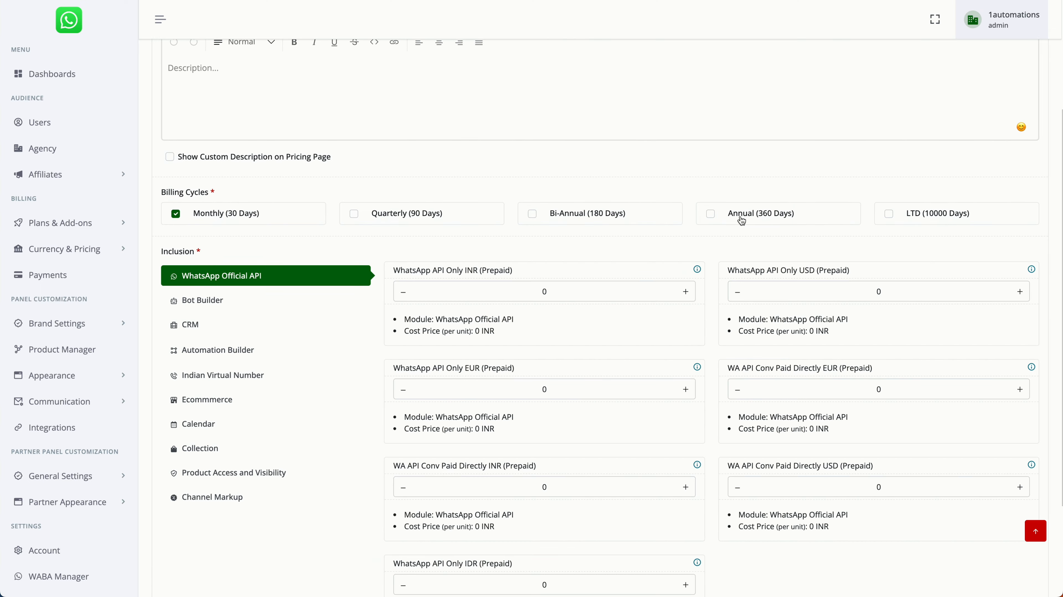
scroll(265, 380, down, 3)
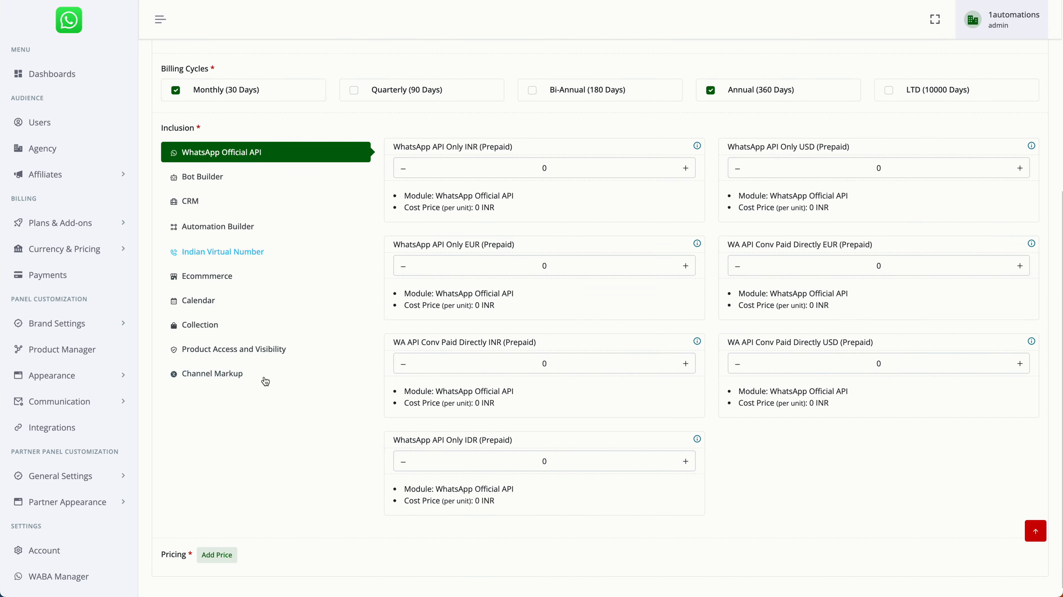
Include one unit of DIY CRM Plan - USD WABA from the Collection packages
click(250, 320)
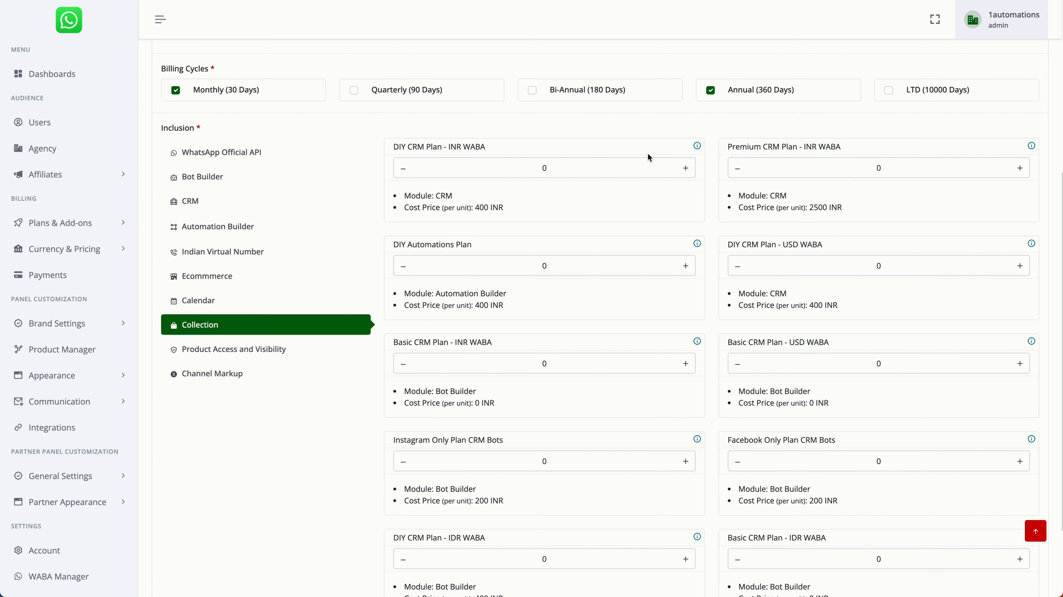
click(389, 145)
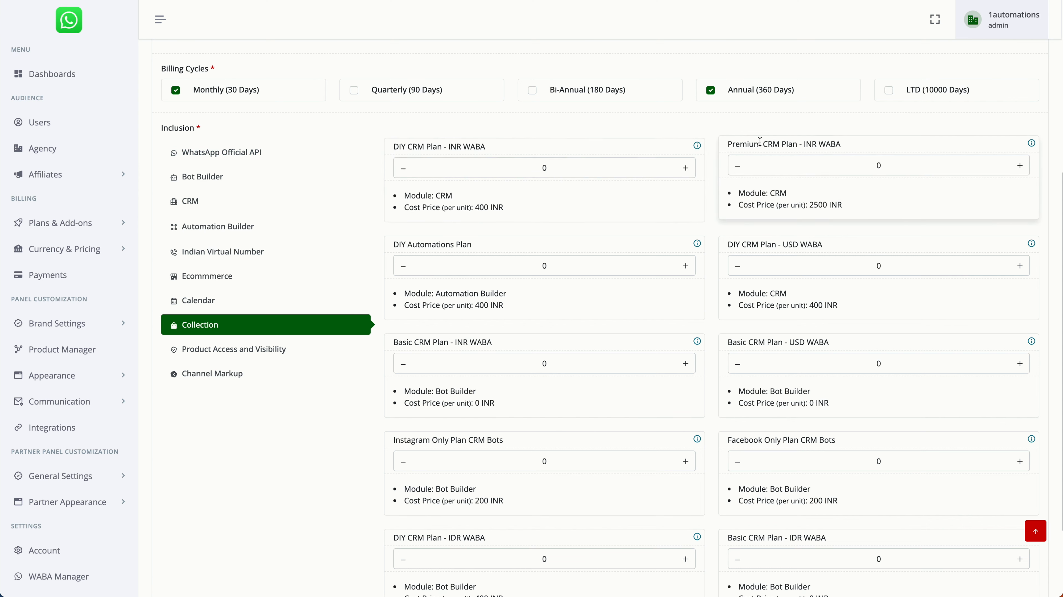
scroll(734, 248, down, 1)
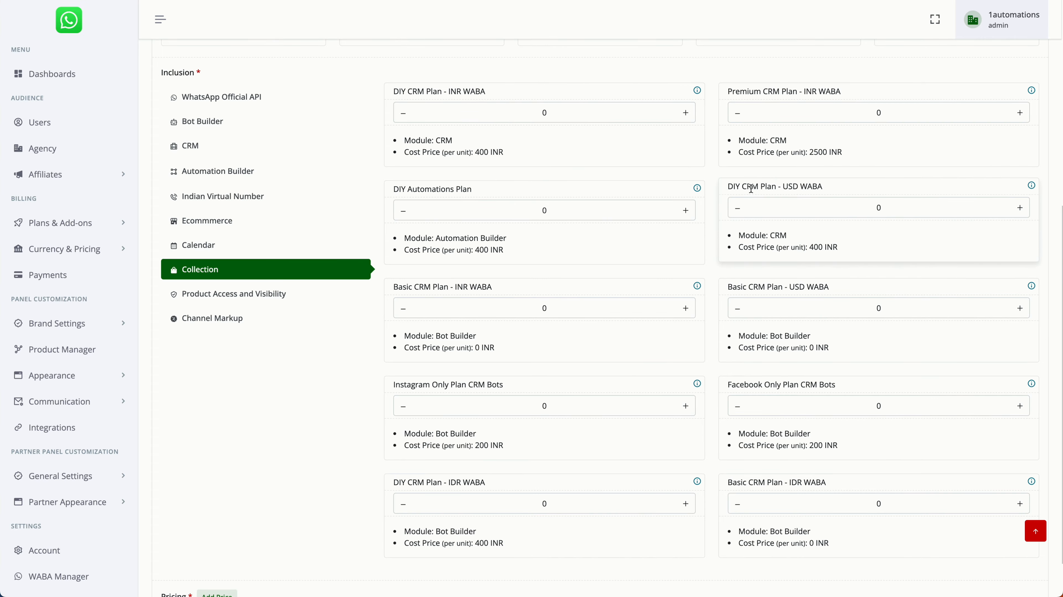
drag(734, 189, 833, 185)
click(1020, 210)
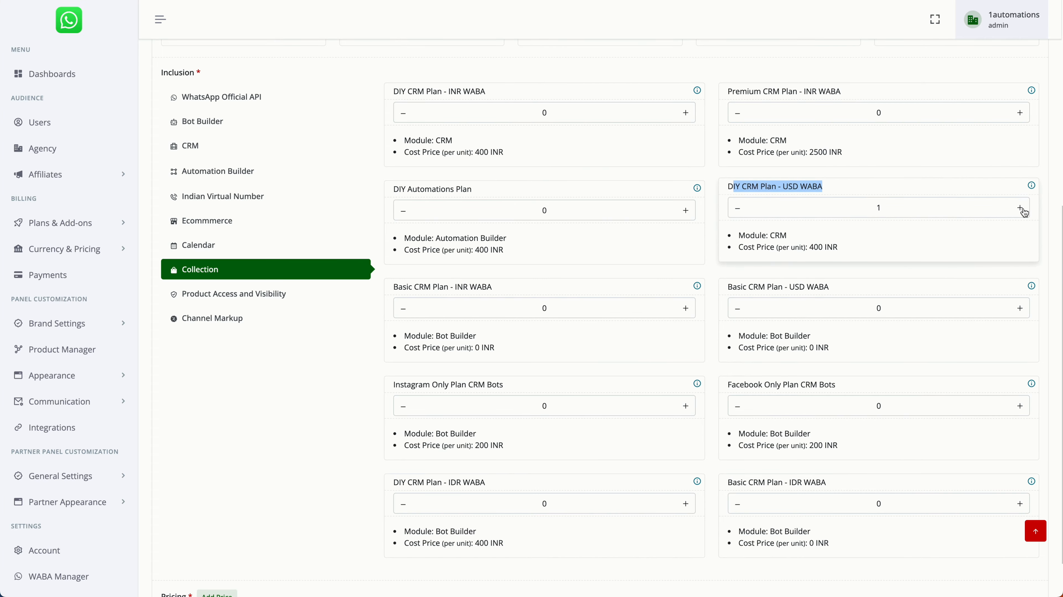
Add a US Dollar price of 25 monthly and 250 annual to the plan
scroll(238, 573, down, 1)
click(214, 544)
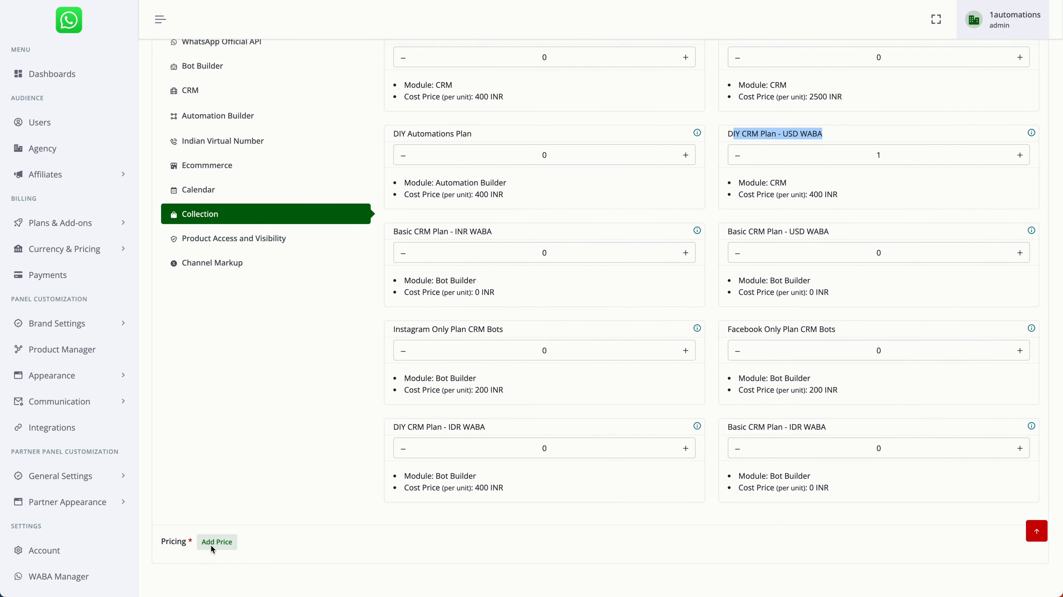
click(443, 74)
click(453, 121)
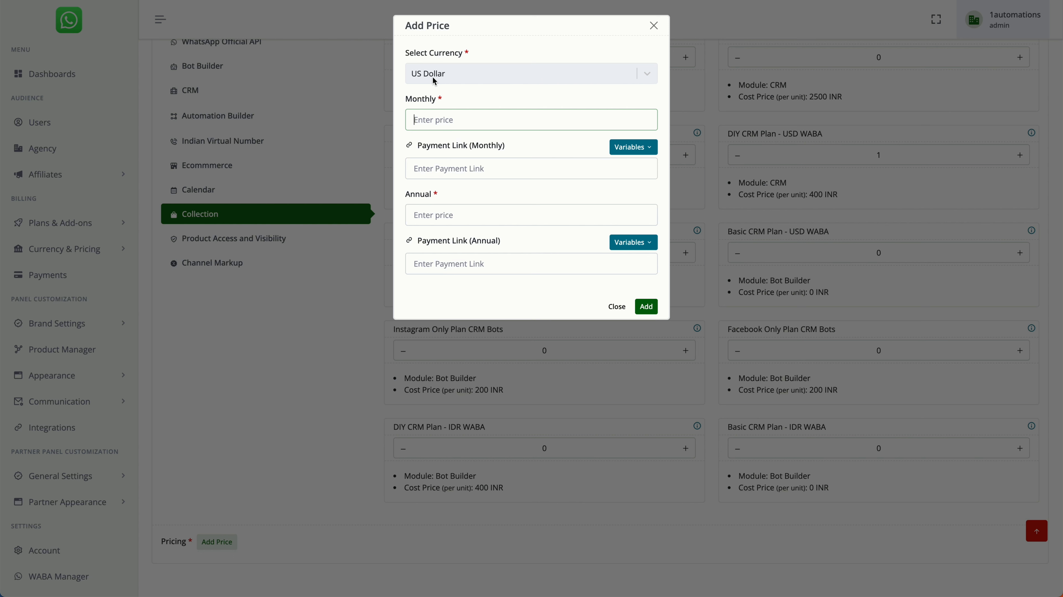
text(25)
click(424, 216)
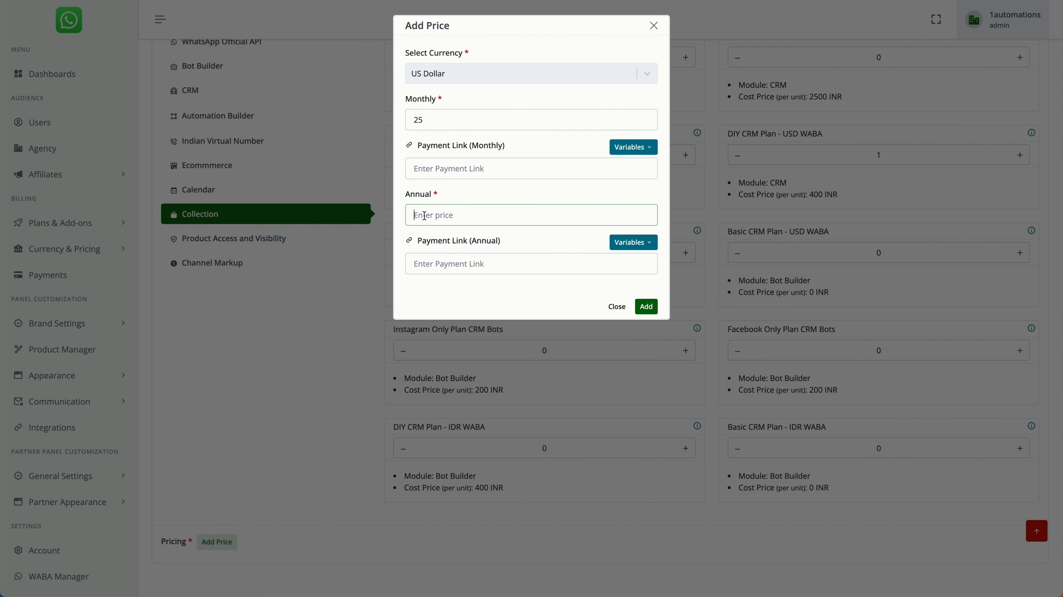
text(250)
click(647, 307)
Set the Marketing, Utility and Authentication markups of WhatsApp Channel (Prepaid) USD to 10 and fill in the Service markup
scroll(280, 513, down, 1)
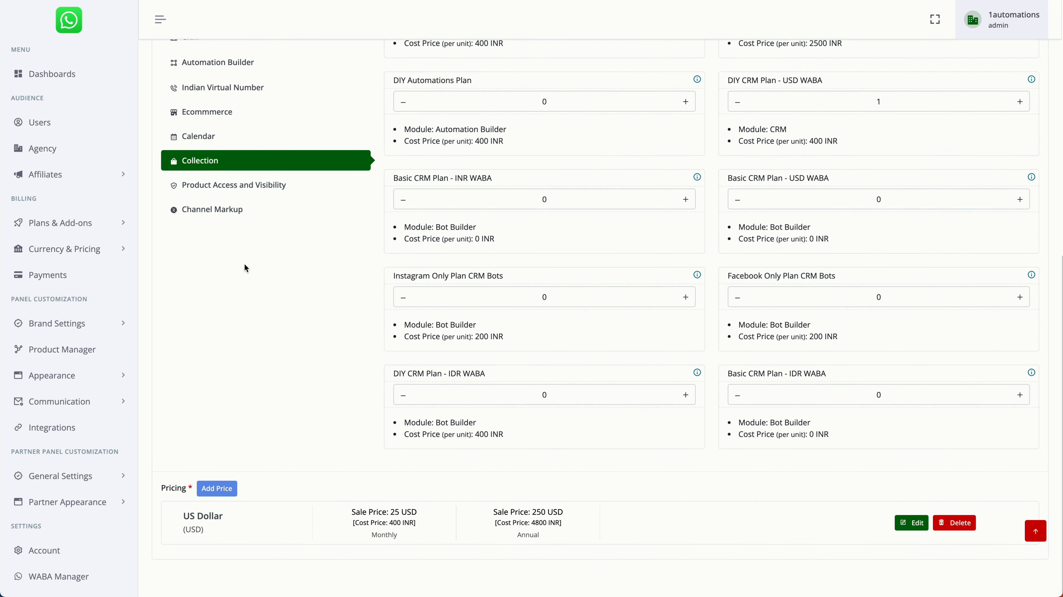
click(257, 209)
click(408, 287)
text(10)
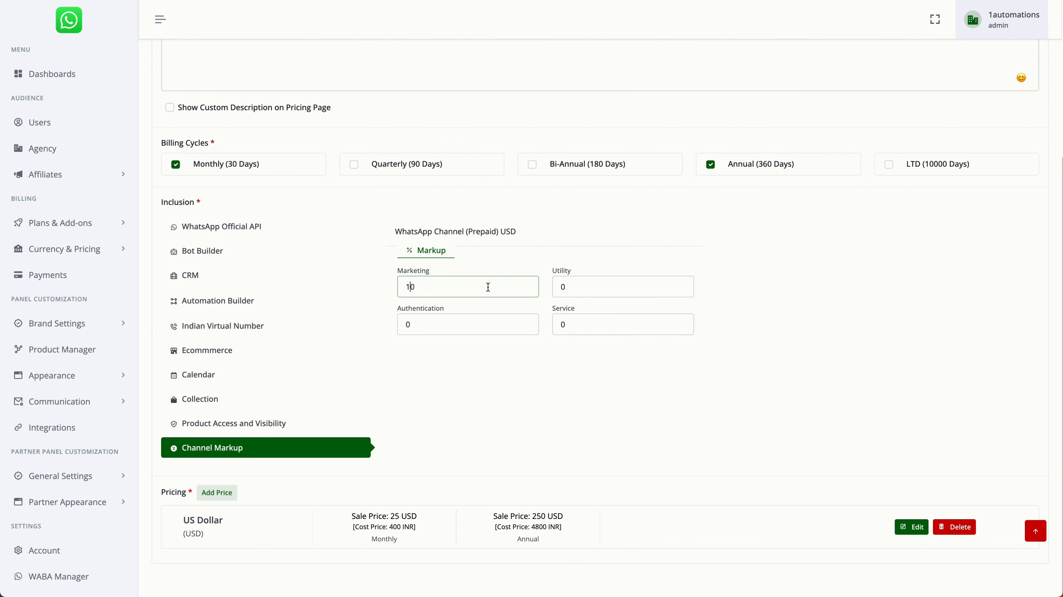
click(559, 287)
text(1)
click(402, 321)
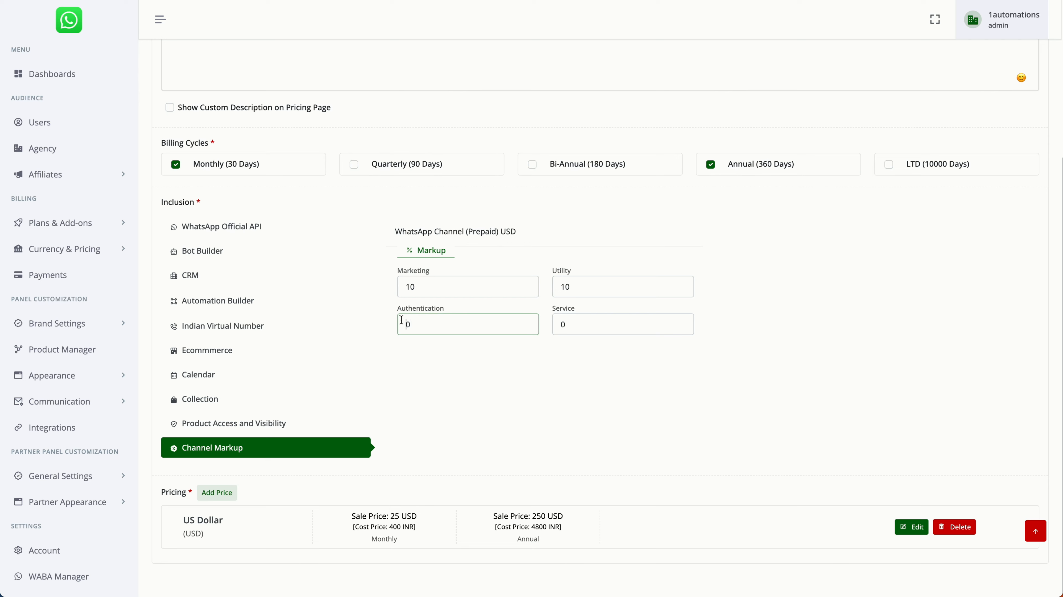
text(1)
click(556, 318)
Recheck the included DIY CRM Plan - USD WABA package, set the plan status to Public and save the plan
click(238, 409)
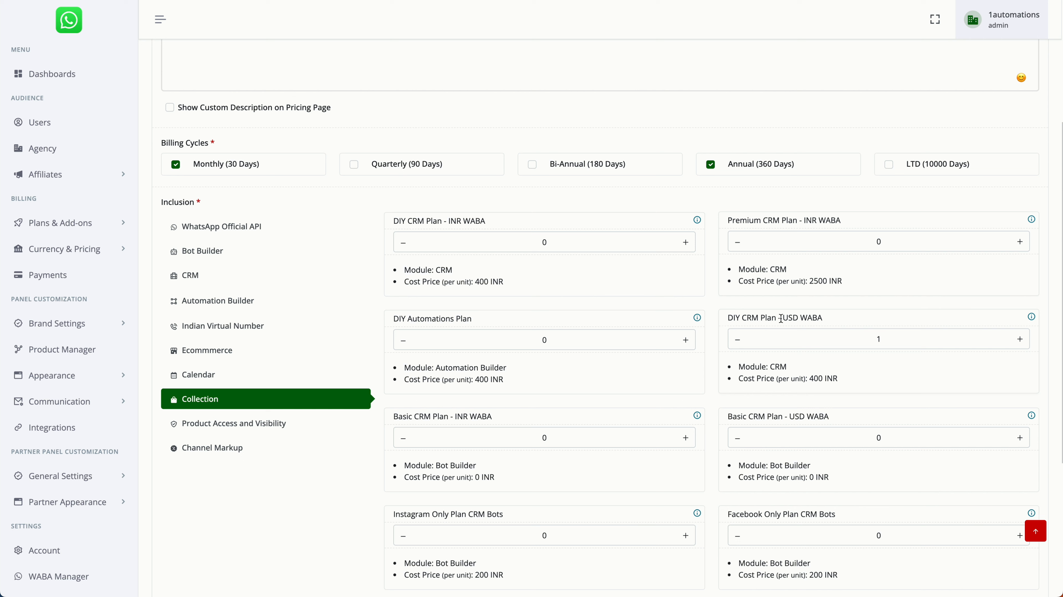
double_click(792, 317)
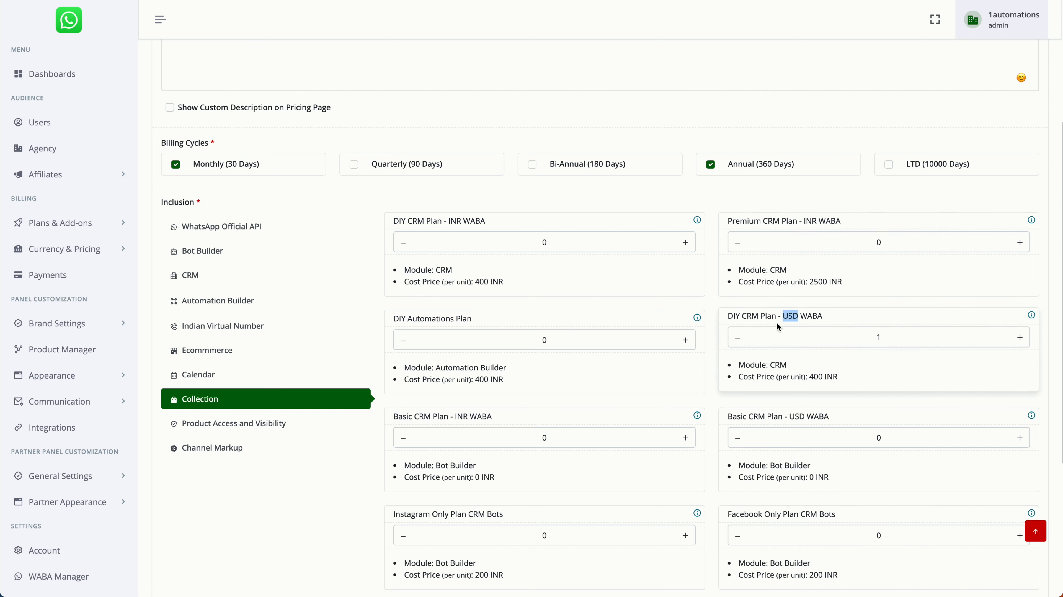
scroll(776, 323, up, 6)
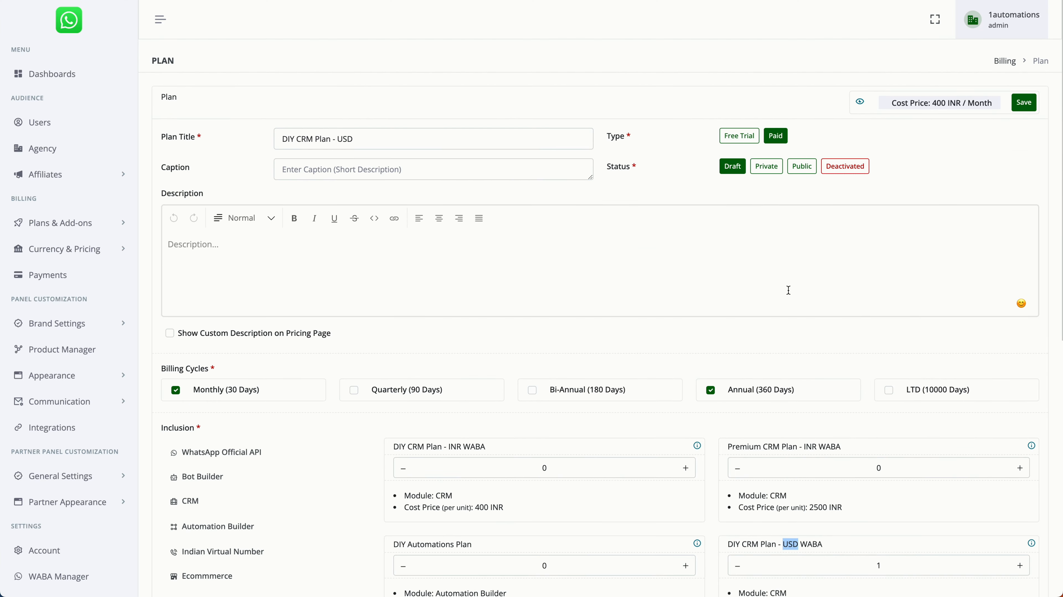
click(806, 161)
click(1024, 92)
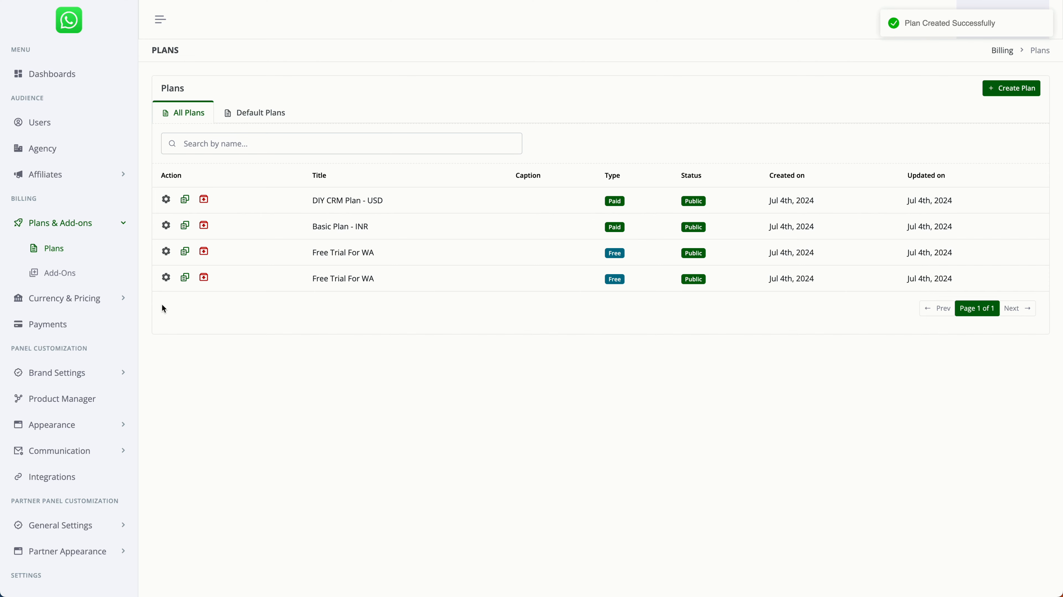
Create a billing add-on titled External Actions and set its status to Public
click(102, 278)
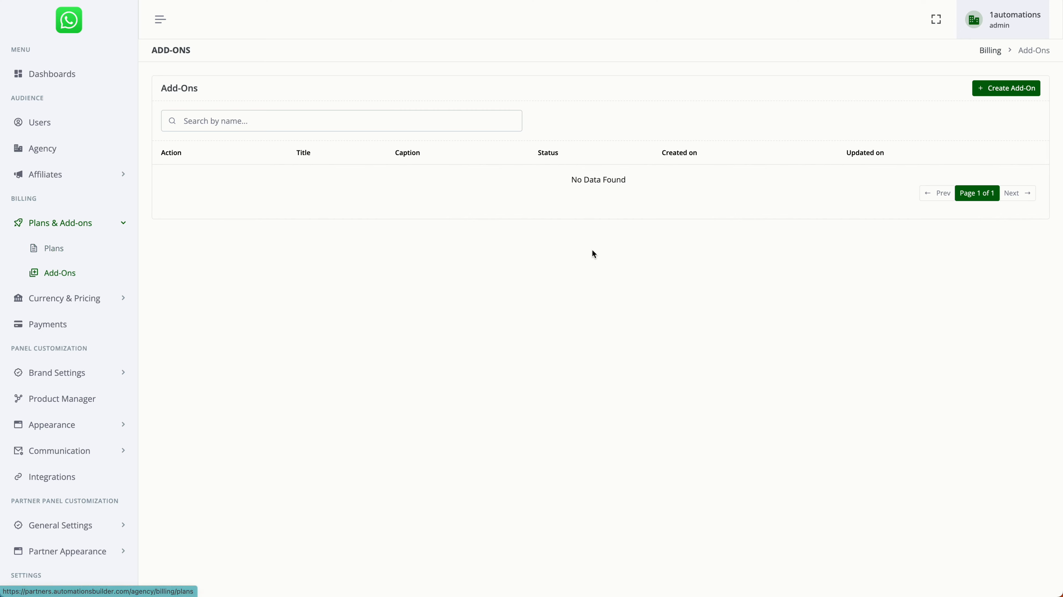
click(1022, 88)
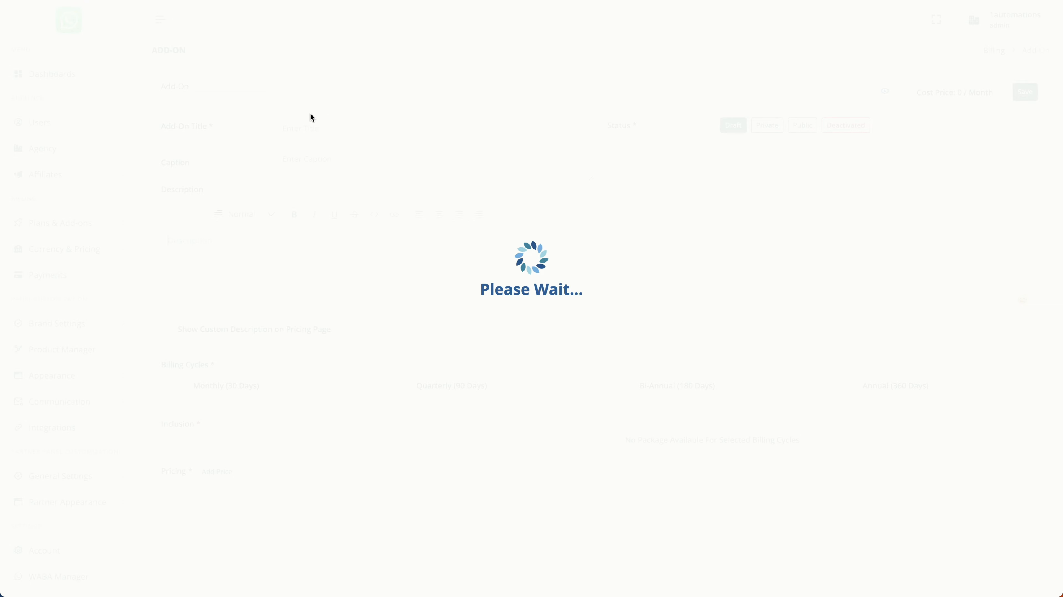
click(320, 128)
text(Exte)
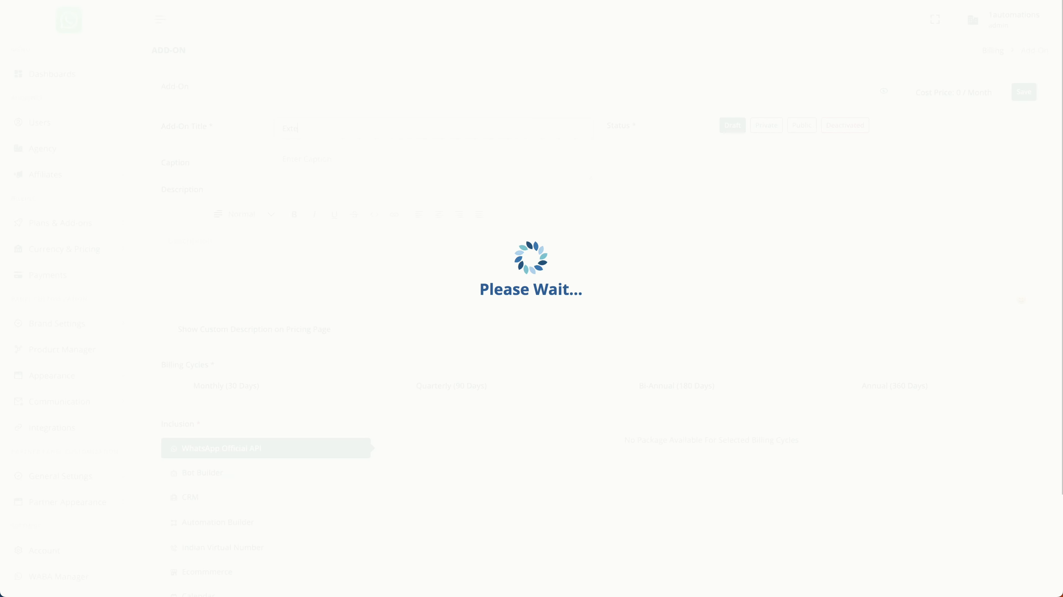
text(rnal Actions)
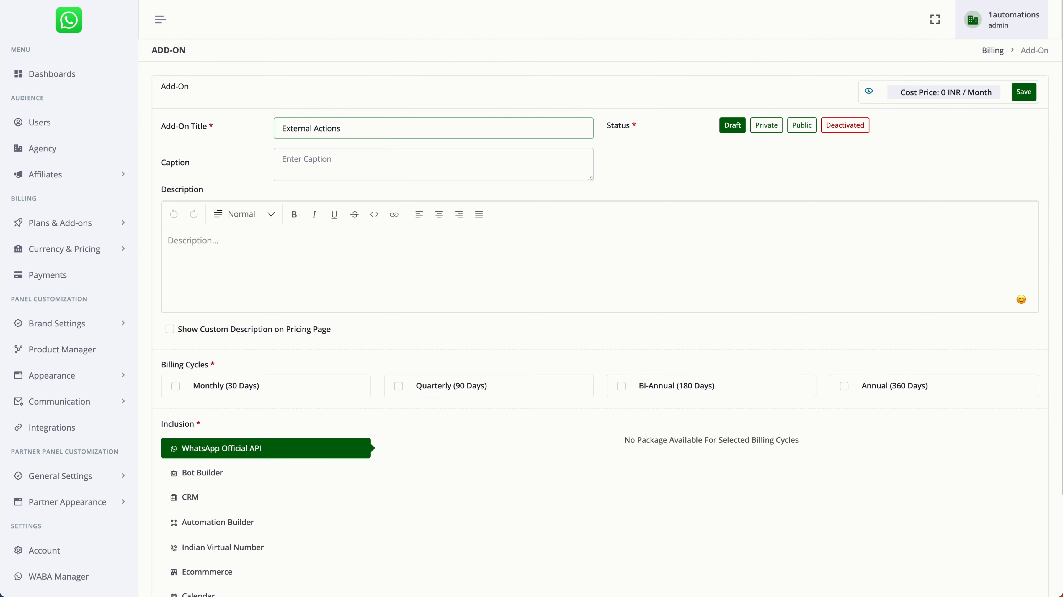
click(803, 125)
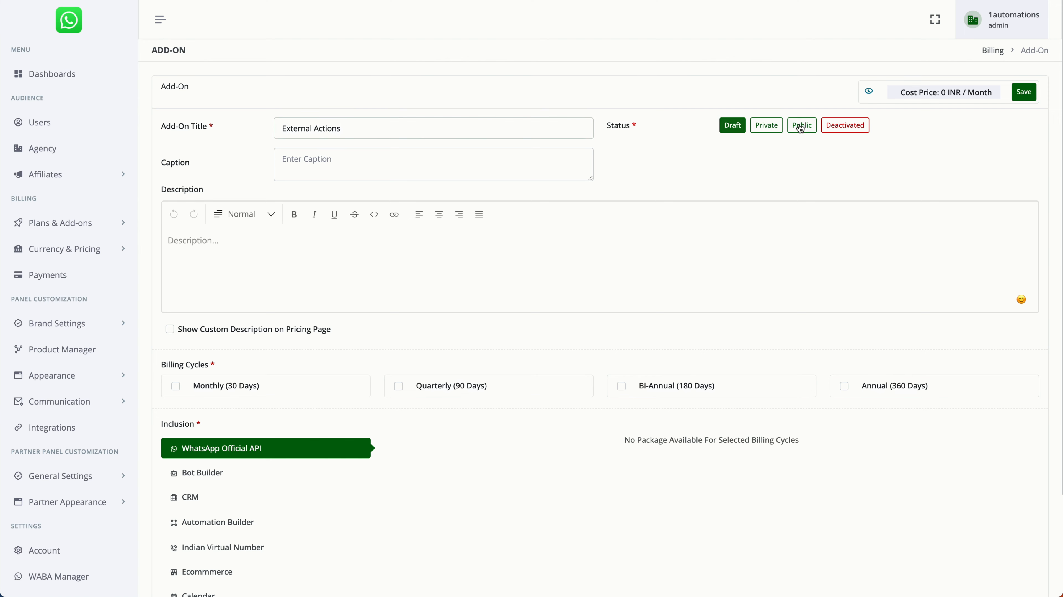
Choose Monthly (30 Days) and Annual (360 Days) as billing cycles of the External Actions add-on
scroll(398, 381, down, 1)
scroll(398, 377, down, 3)
drag(167, 241, 259, 273)
click(259, 272)
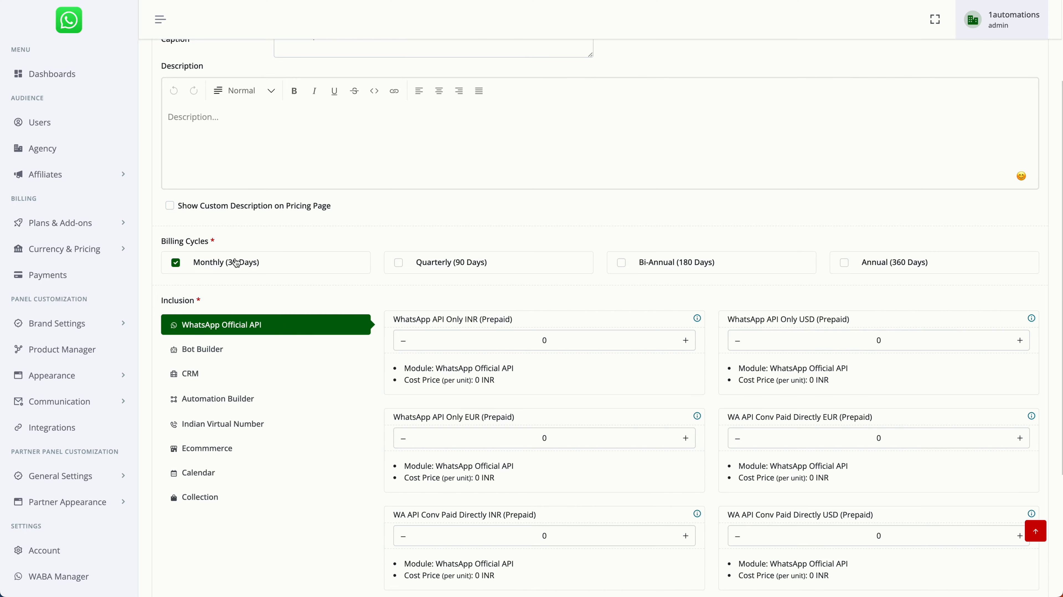
scroll(238, 262, up, 3)
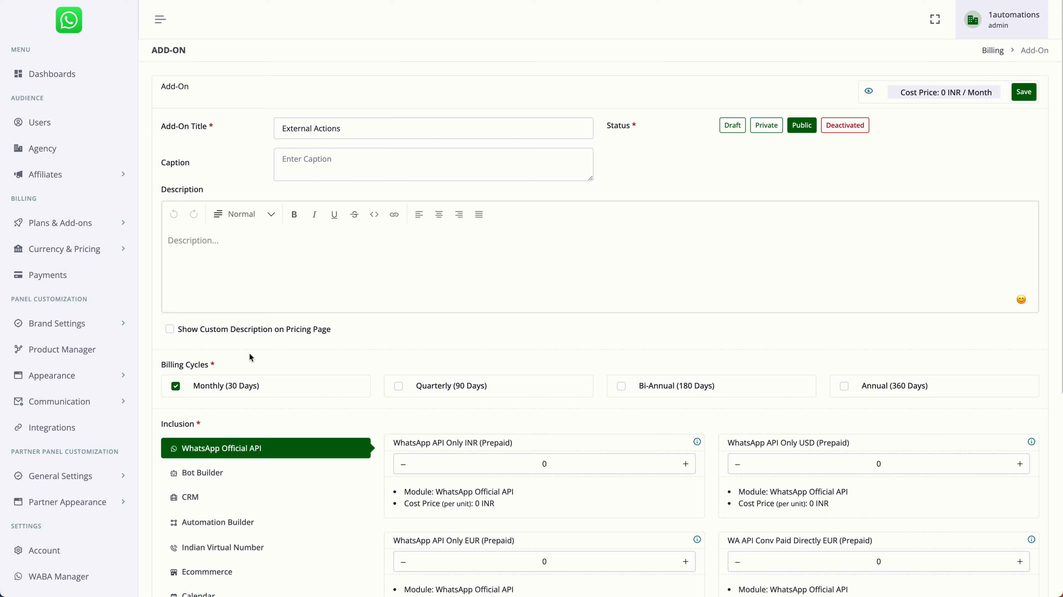
click(886, 383)
scroll(892, 373, down, 5)
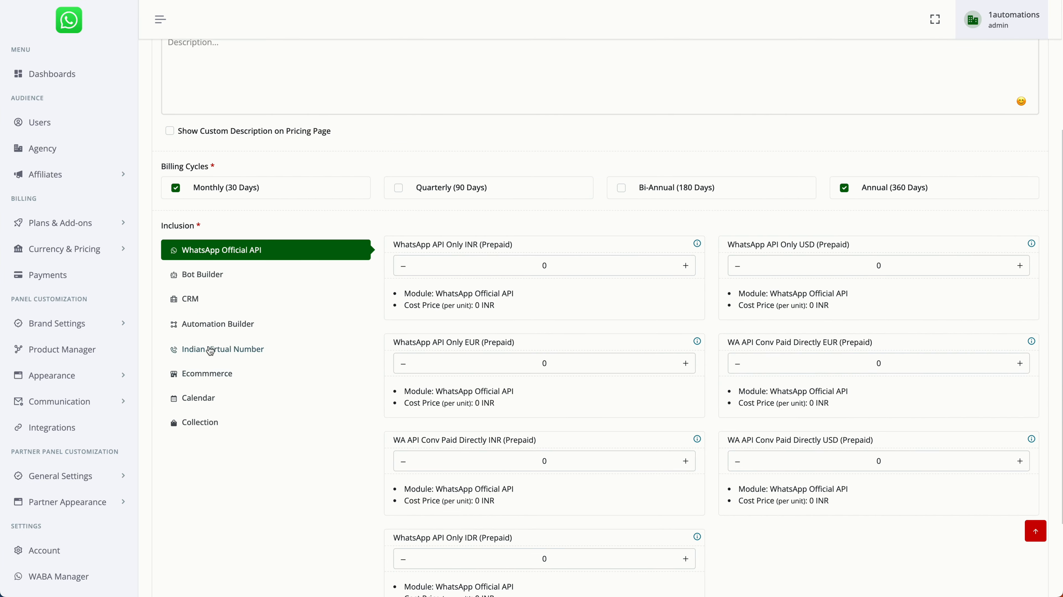
Include 5000 Automation Builder tasks in the add-on and change its title to 5000 External Actions
click(211, 324)
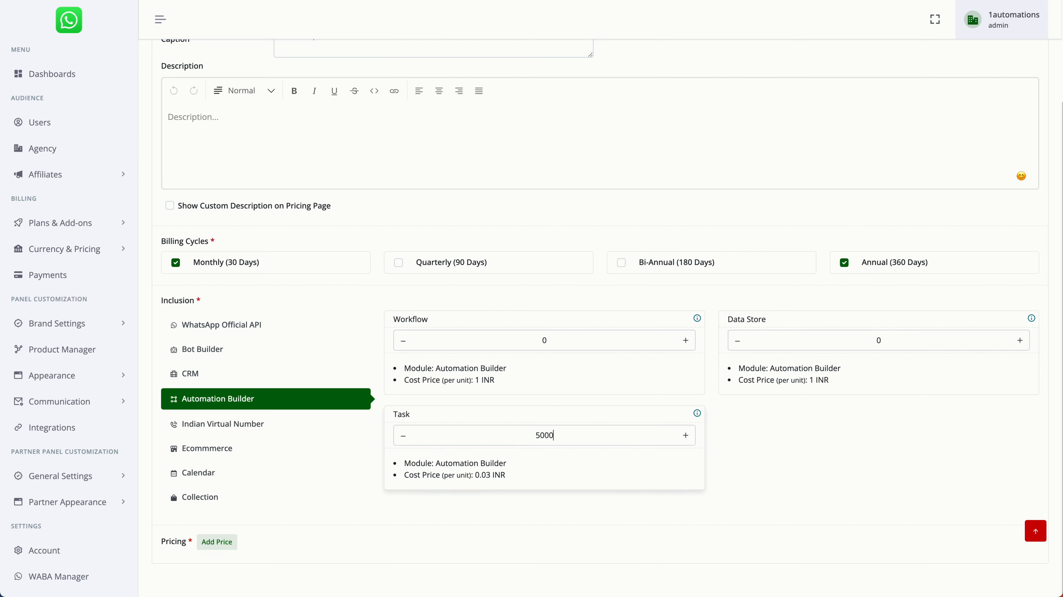
scroll(280, 128, up, 3)
click(281, 128)
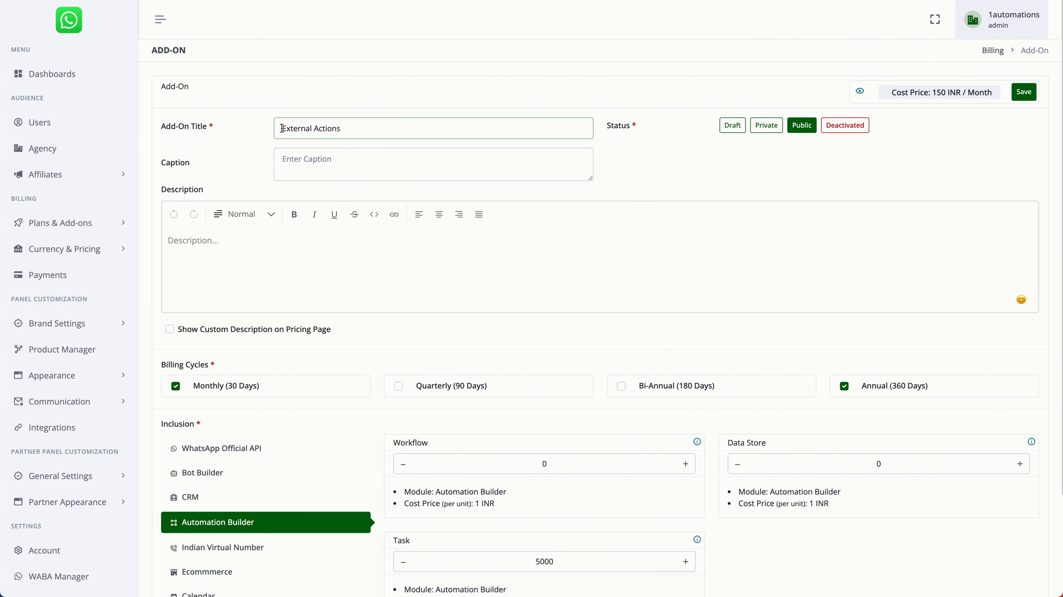
text(5000)
click(527, 108)
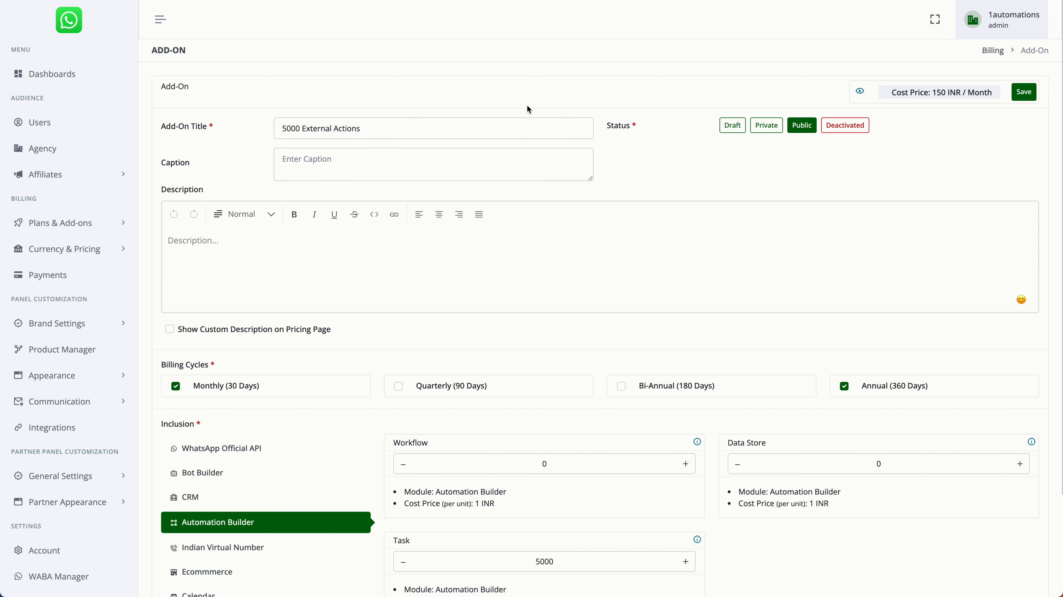
Add an Indian Rupee price to the add-on with 500 monthly and 5000 annual
scroll(527, 104, down, 3)
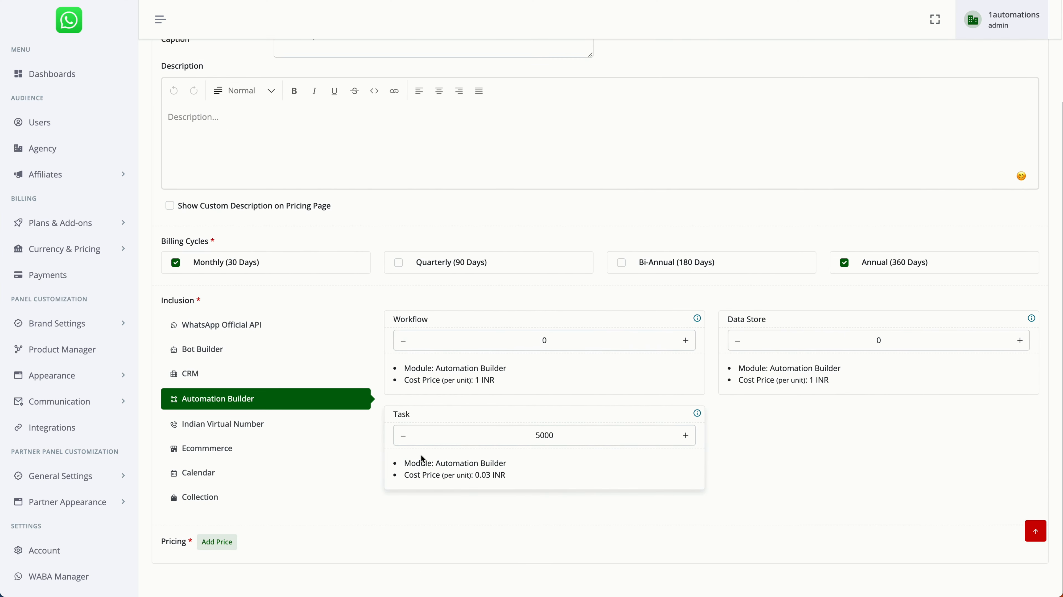
double_click(400, 414)
click(217, 542)
click(444, 72)
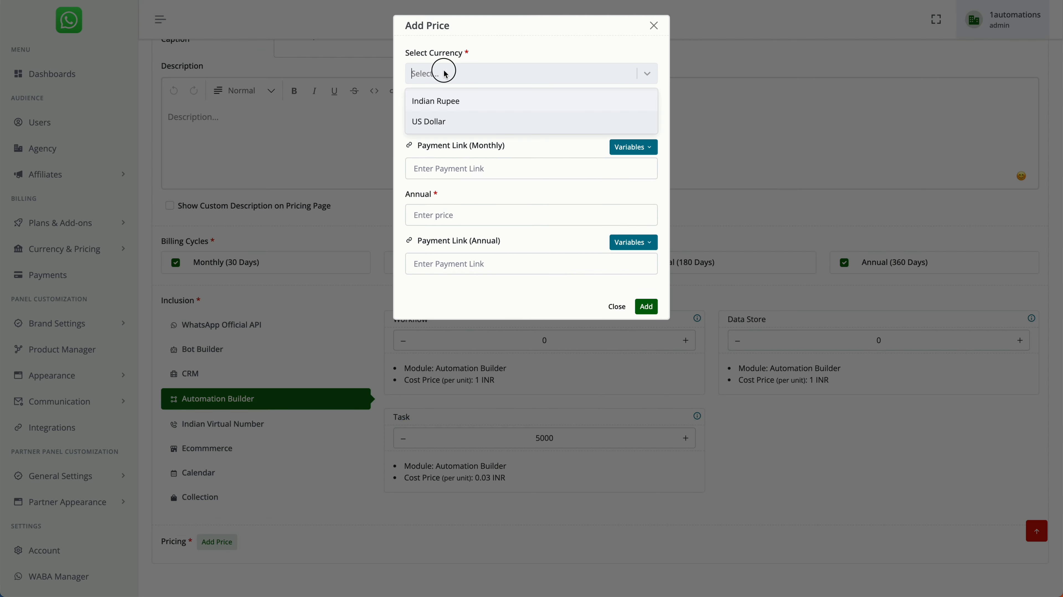
click(445, 101)
click(459, 112)
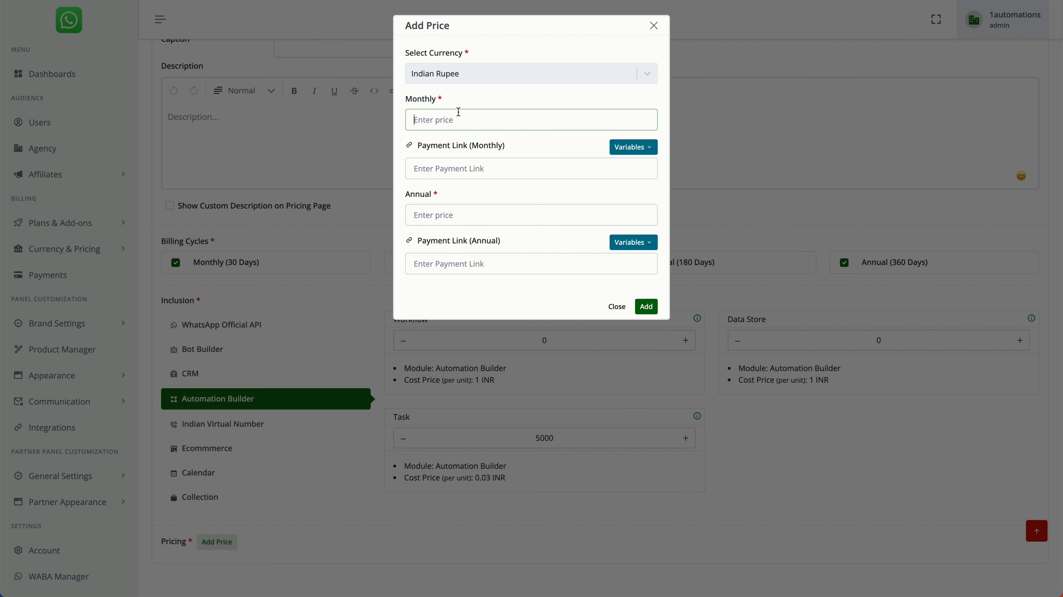
text(5)
text(500)
click(647, 306)
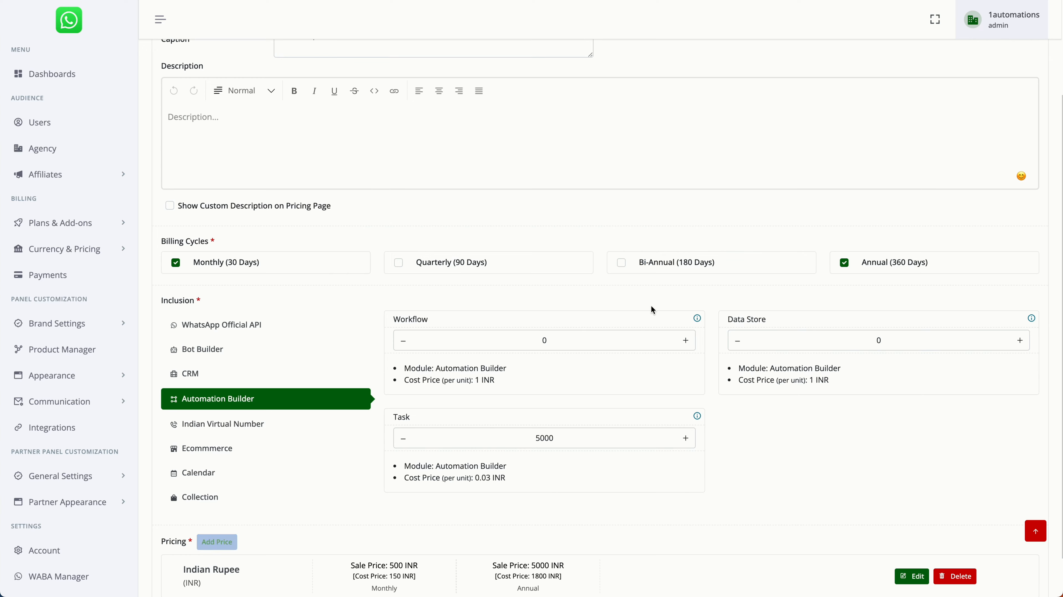
scroll(380, 535, down, 2)
scroll(355, 376, up, 1)
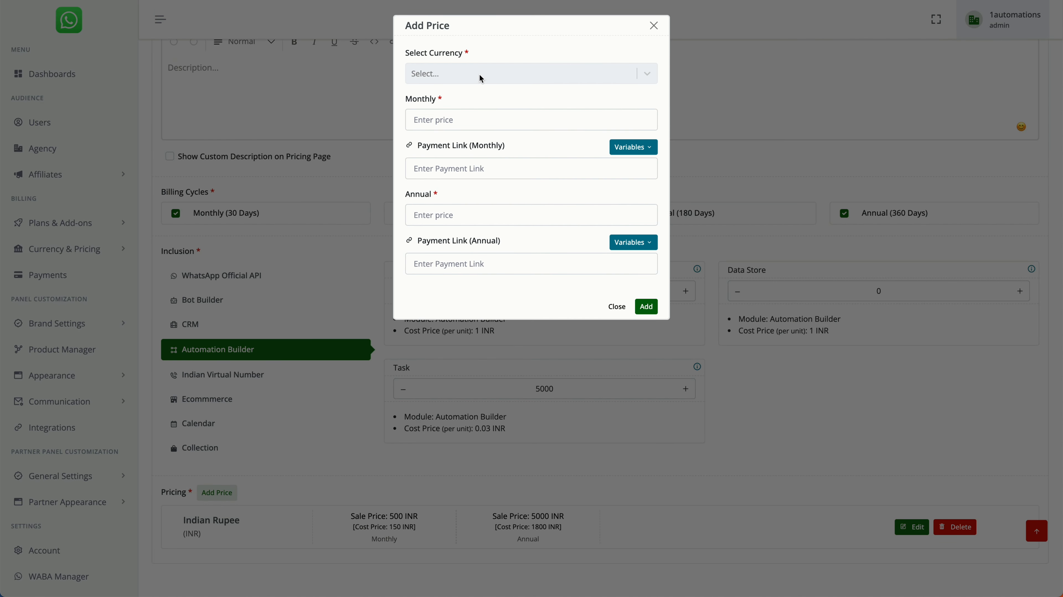
click(482, 77)
click(481, 99)
click(653, 26)
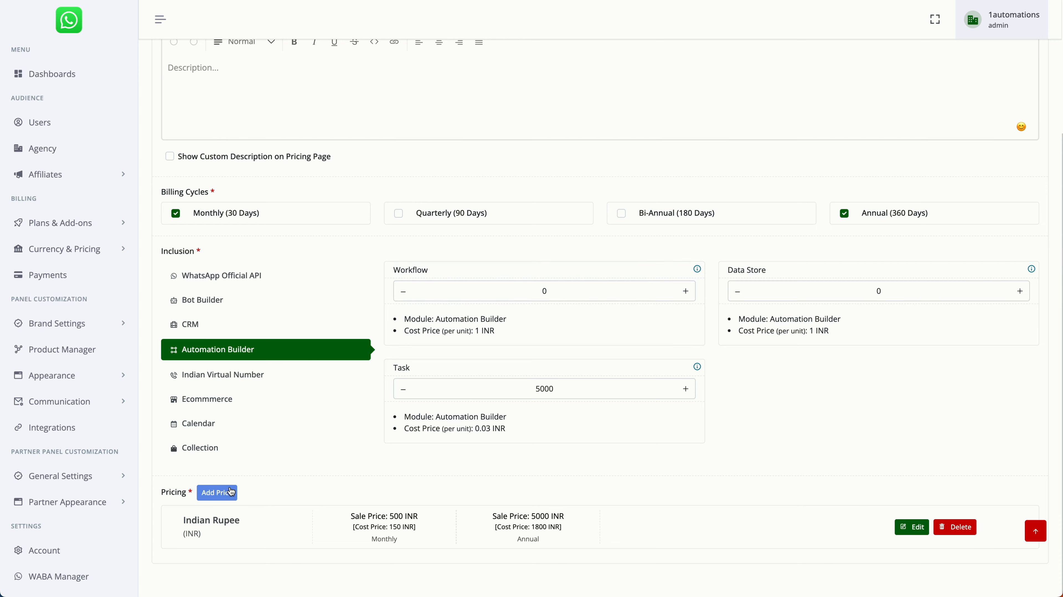
scroll(281, 403, up, 4)
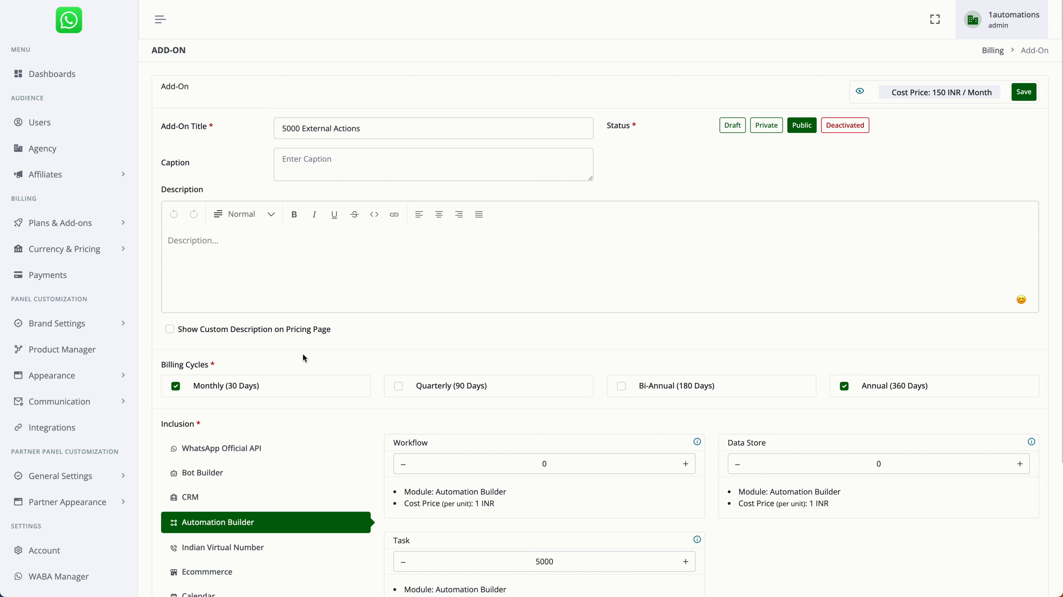
scroll(303, 356, down, 4)
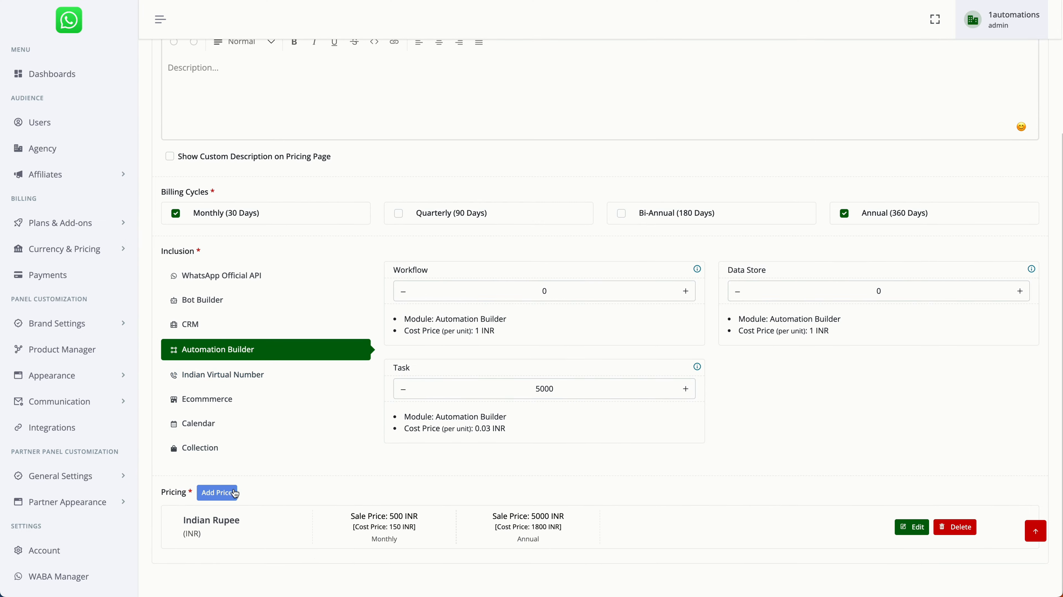
Add a US Dollar price to the add-on with 10 monthly and 100 annual
click(217, 493)
click(493, 69)
click(490, 103)
click(490, 123)
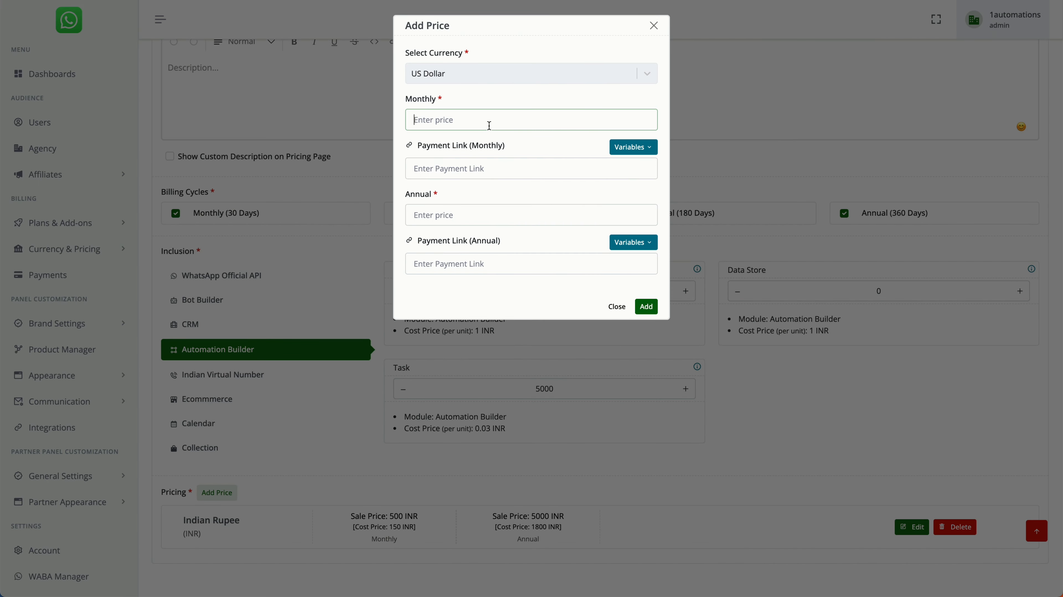
text(10)
click(492, 211)
text(10)
click(647, 307)
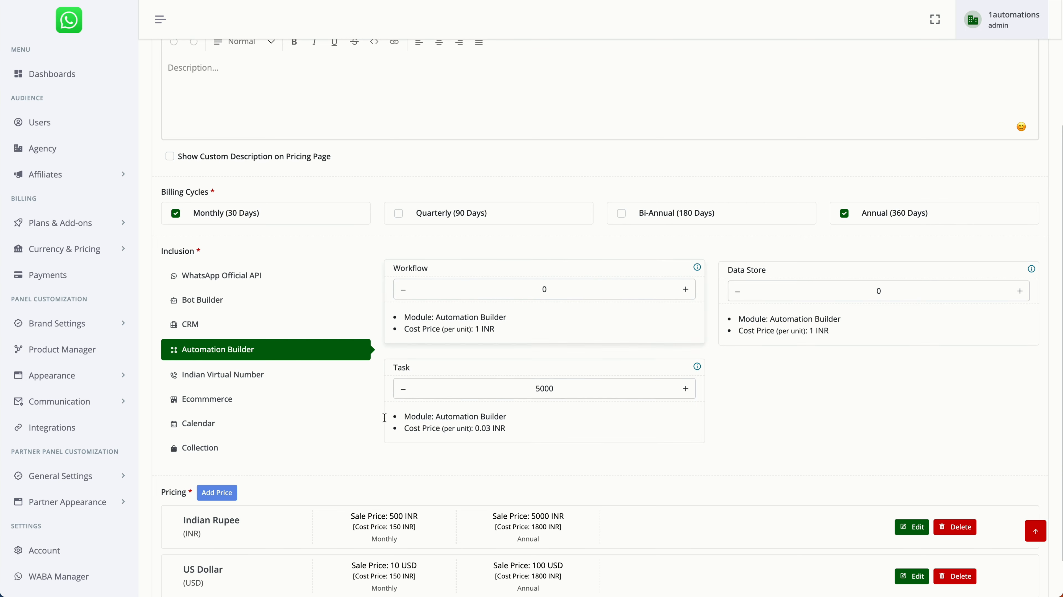
Review the inclusions and prices of the 5000 External Actions add-on and save it
scroll(389, 257, up, 4)
scroll(514, 213, down, 6)
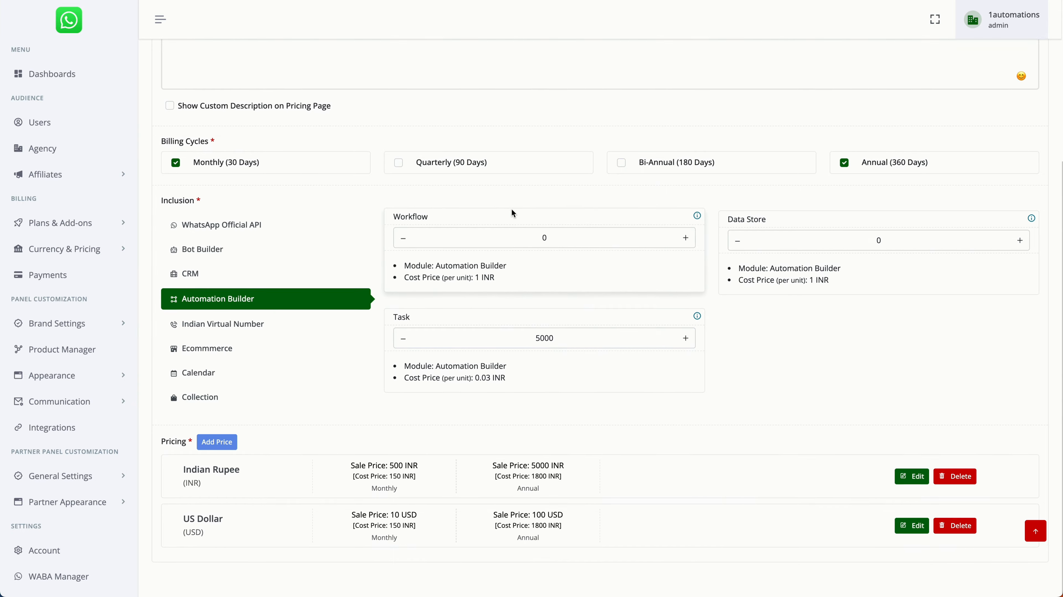
scroll(513, 211, up, 5)
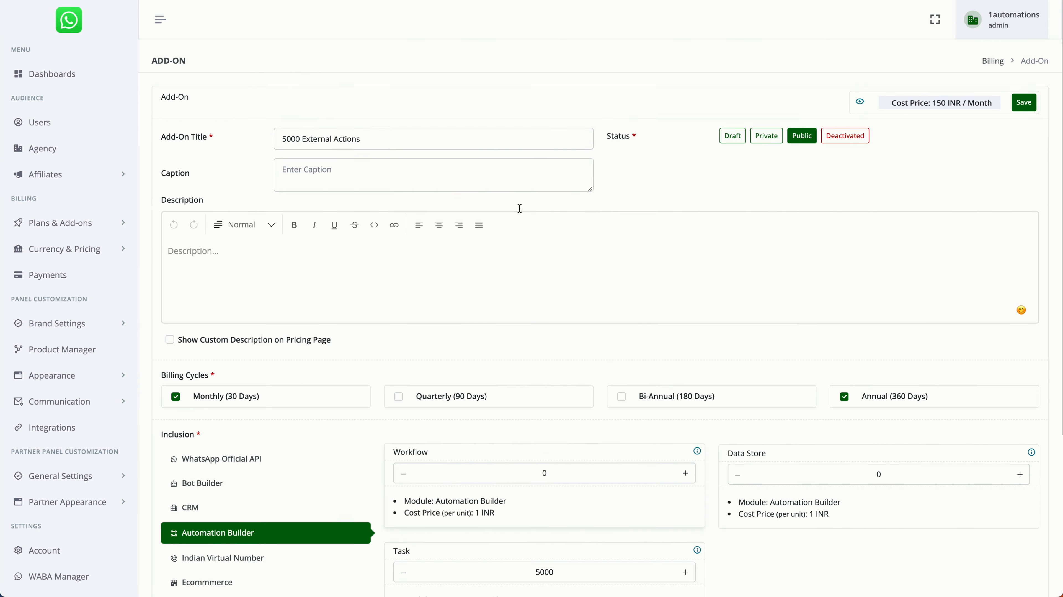
click(1033, 96)
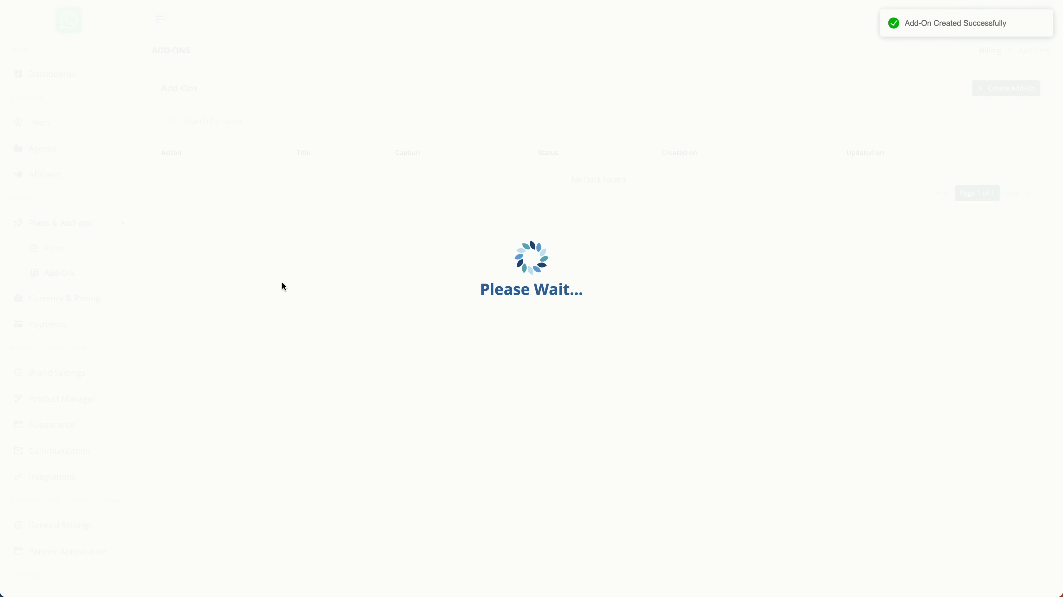
Create a new paid plan titled Instagram Bots with Monthly (30 Days) and Annual (360 Days) billing cycles
click(75, 247)
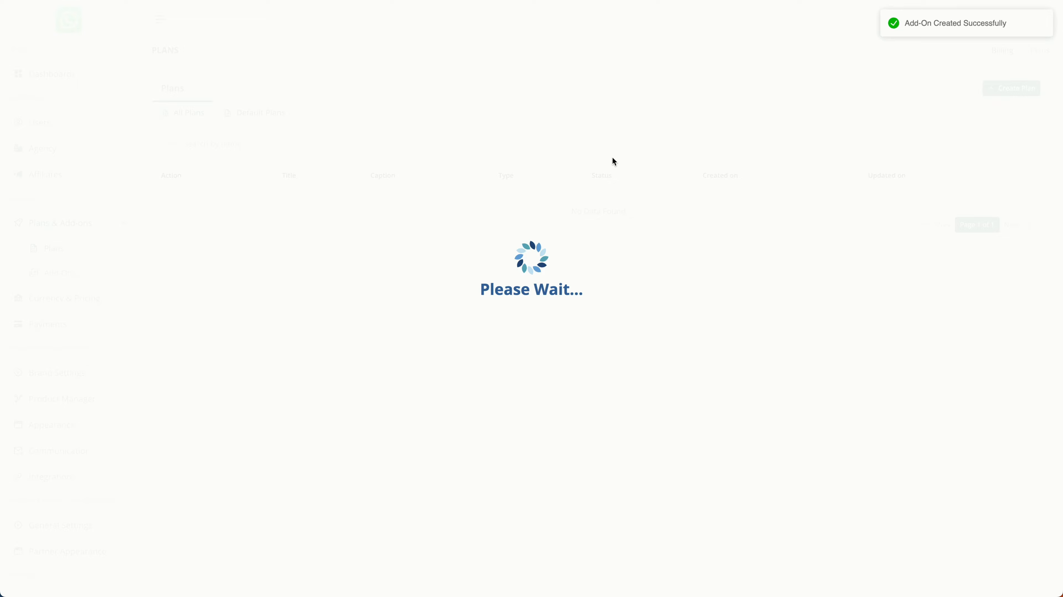
click(1020, 89)
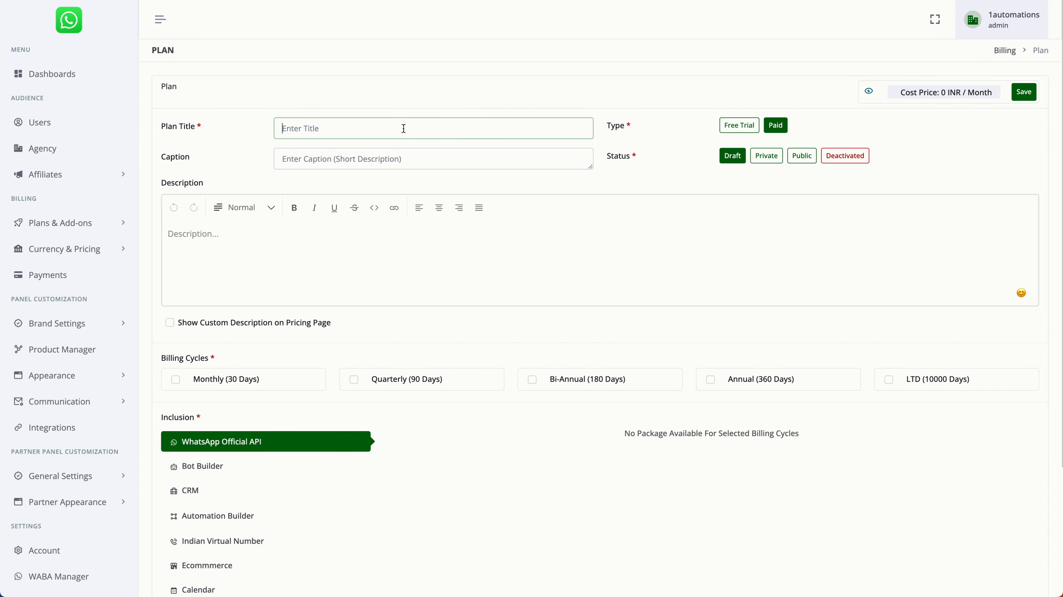
text(Instagram Bots)
scroll(392, 312, down, 4)
click(256, 214)
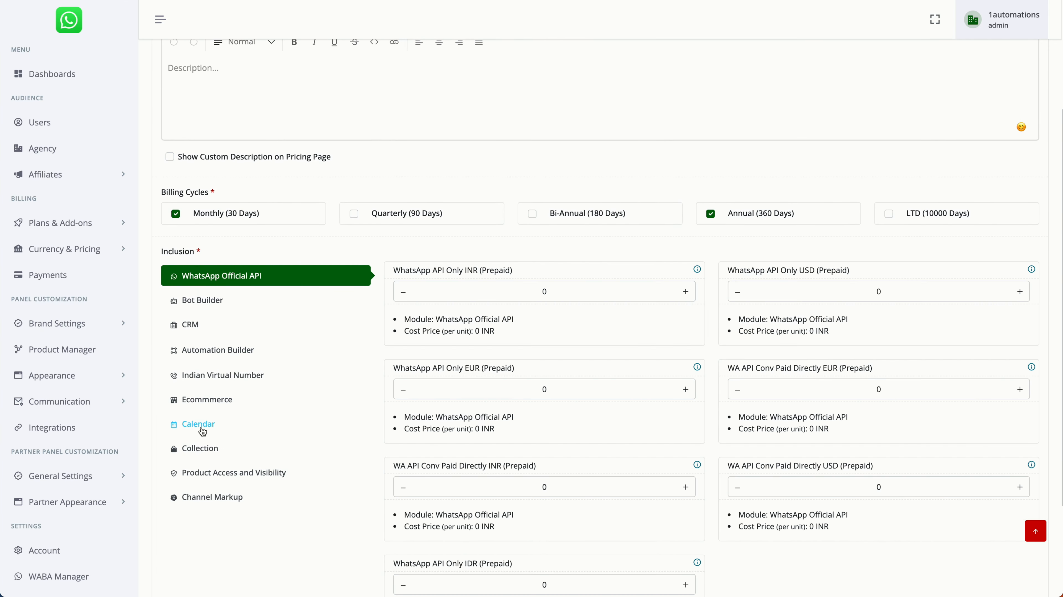
Look through the packages offered in the plan's inclusion categories, from Collection and WhatsApp Official API to Calendar
click(209, 451)
scroll(376, 435, down, 4)
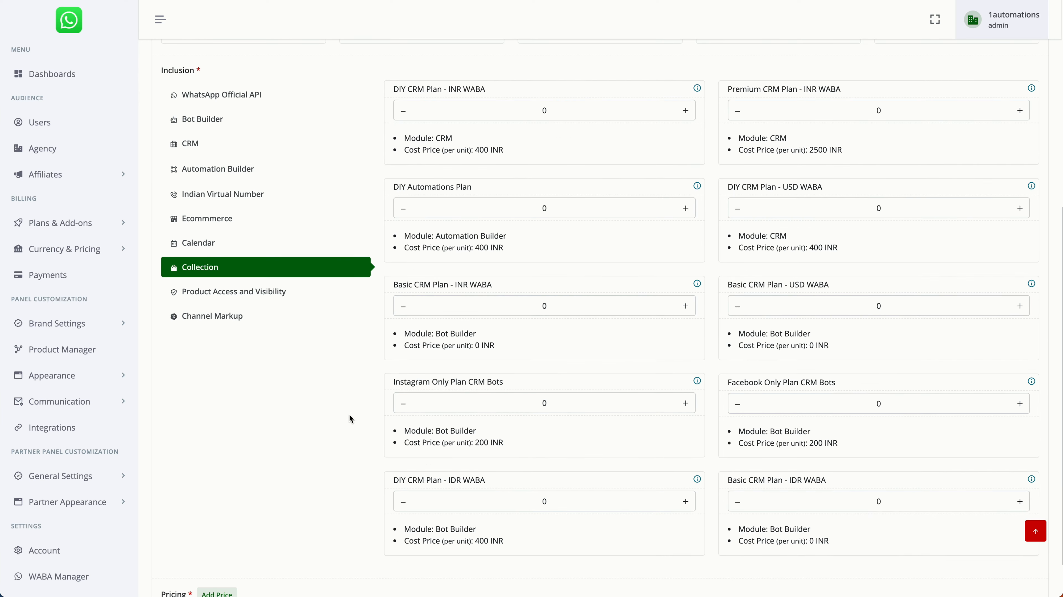
click(209, 96)
click(213, 160)
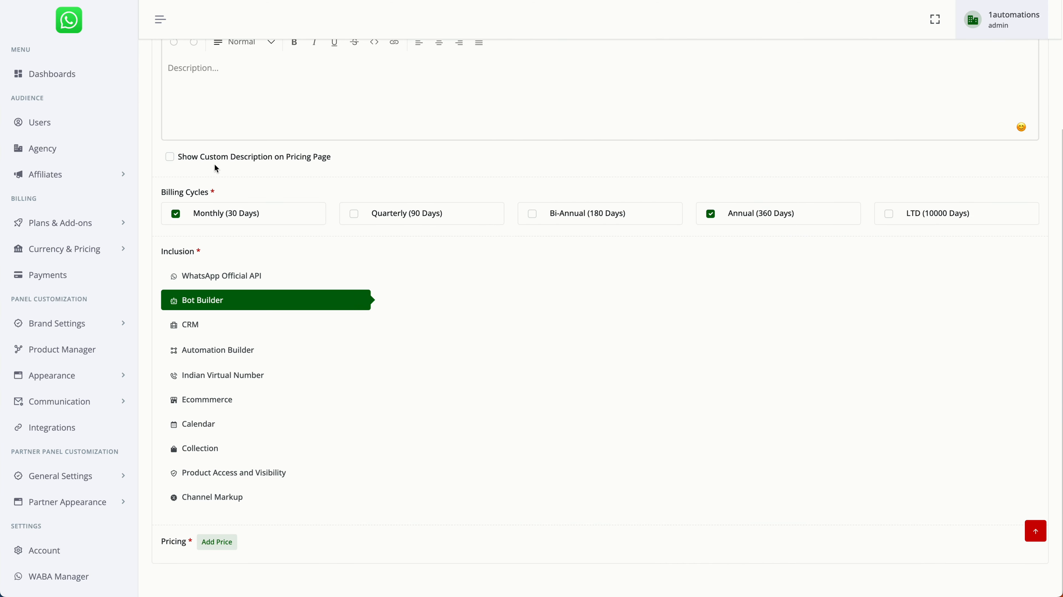
click(231, 324)
click(232, 350)
click(238, 373)
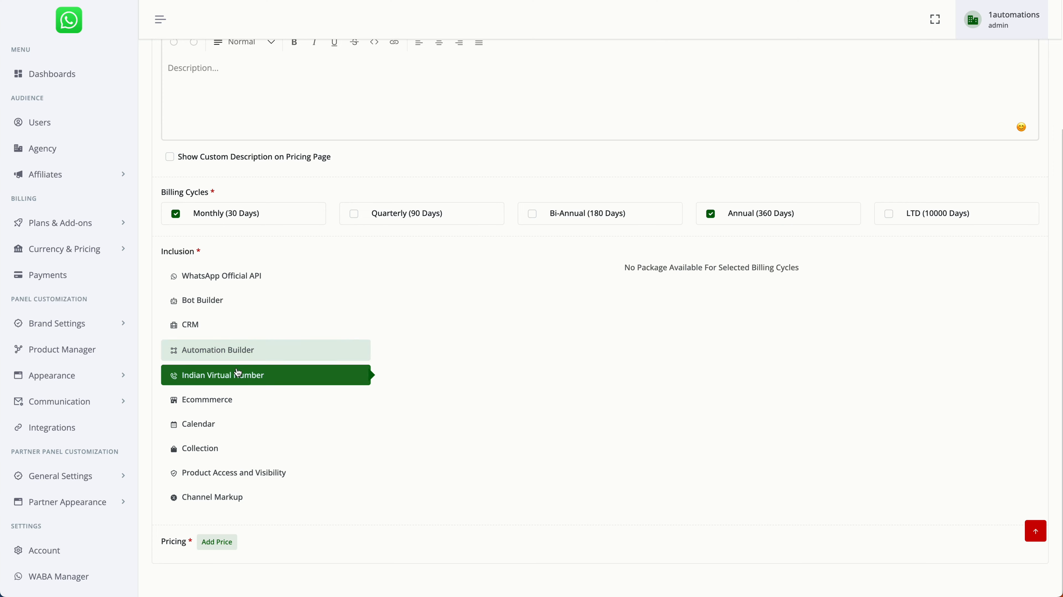
click(239, 402)
click(241, 423)
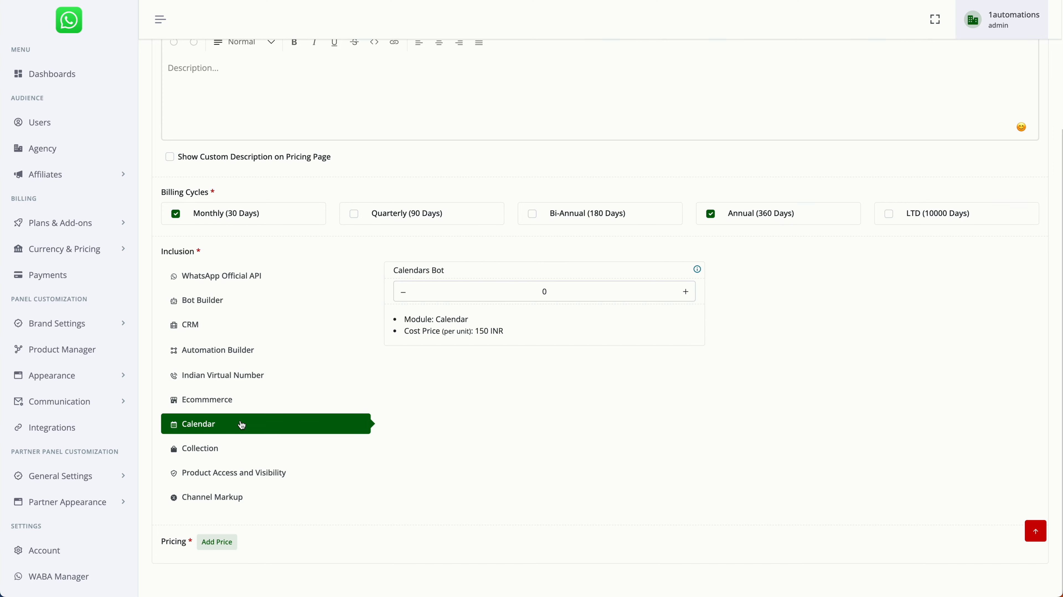
Include one Instagram Only Plan CRM Bots package from the Collection category in the plan
click(251, 446)
scroll(250, 439, down, 4)
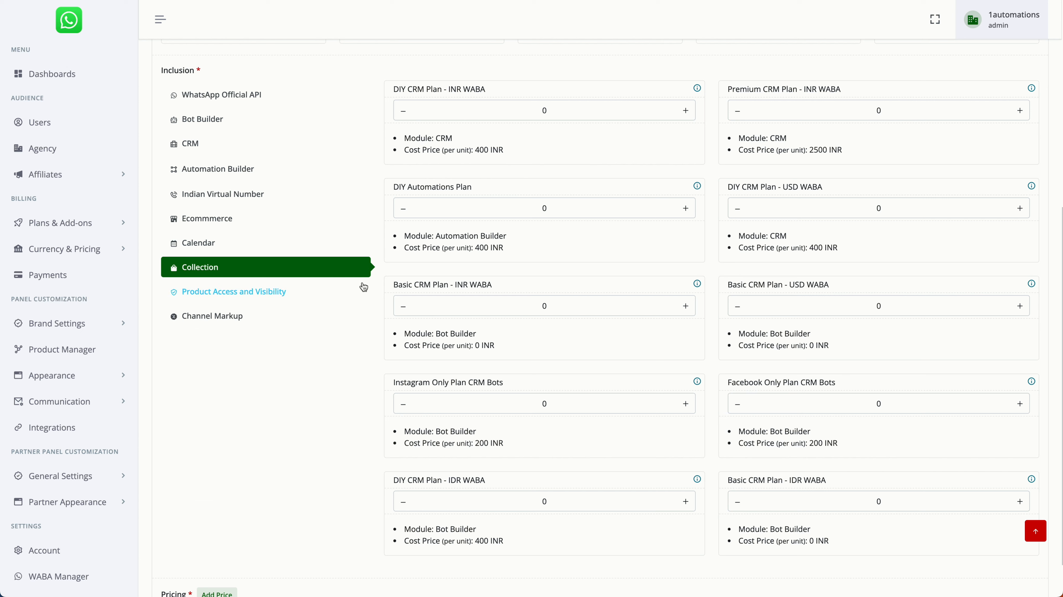
click(686, 401)
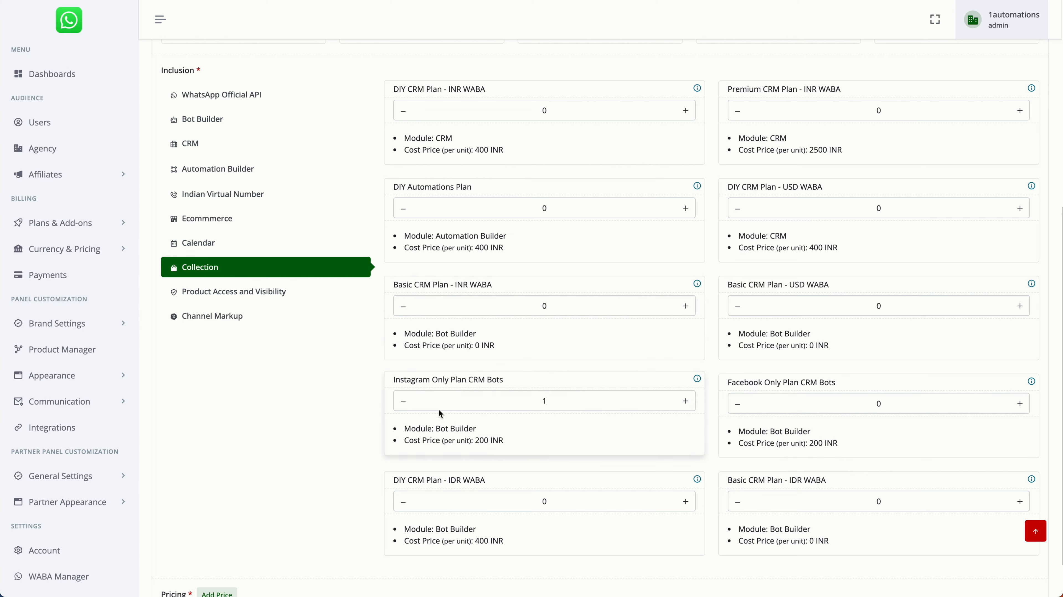
triple_click(423, 387)
Examine the feature details of the Instagram Only Plan CRM Bots package
click(696, 379)
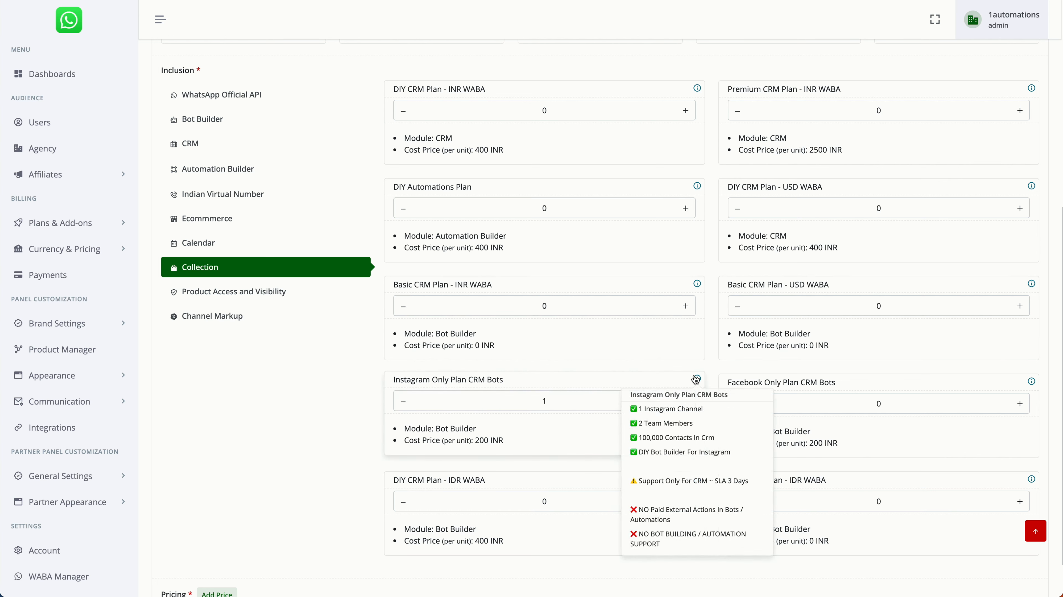
click(696, 378)
click(697, 379)
triple_click(691, 406)
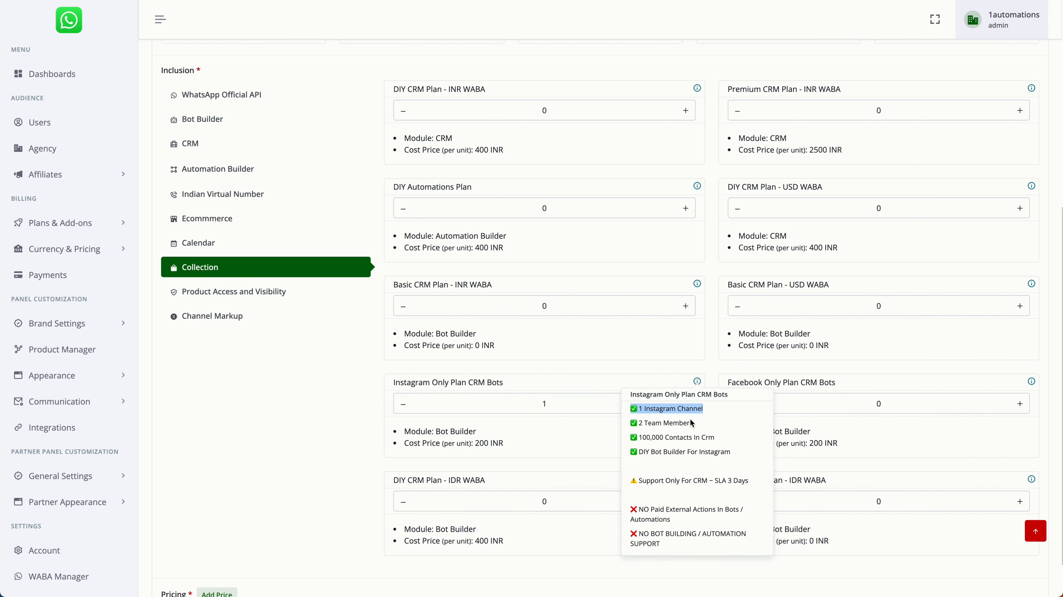
double_click(688, 423)
triple_click(689, 423)
triple_click(691, 437)
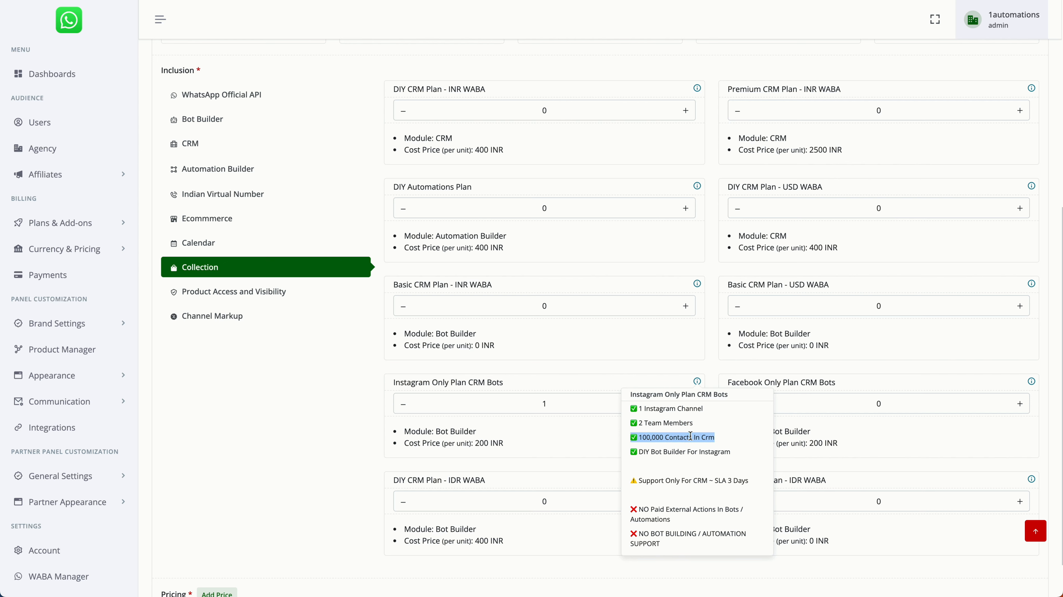
triple_click(691, 451)
click(218, 501)
Add an Indian Rupee price to the Instagram Bots plan with 500 monthly and 5000 annual
scroll(217, 502, down, 1)
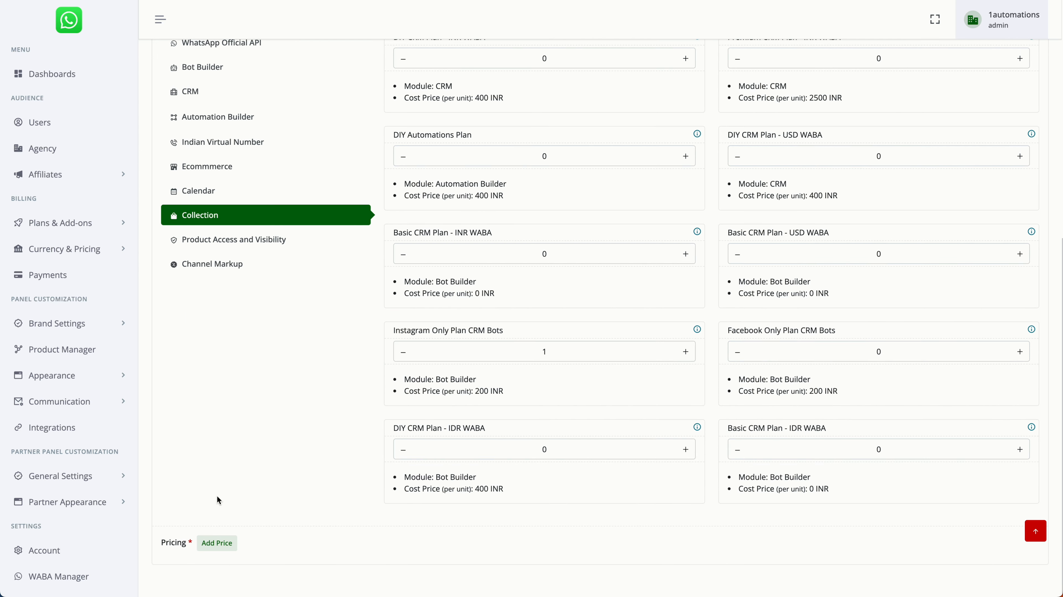
click(217, 542)
click(439, 71)
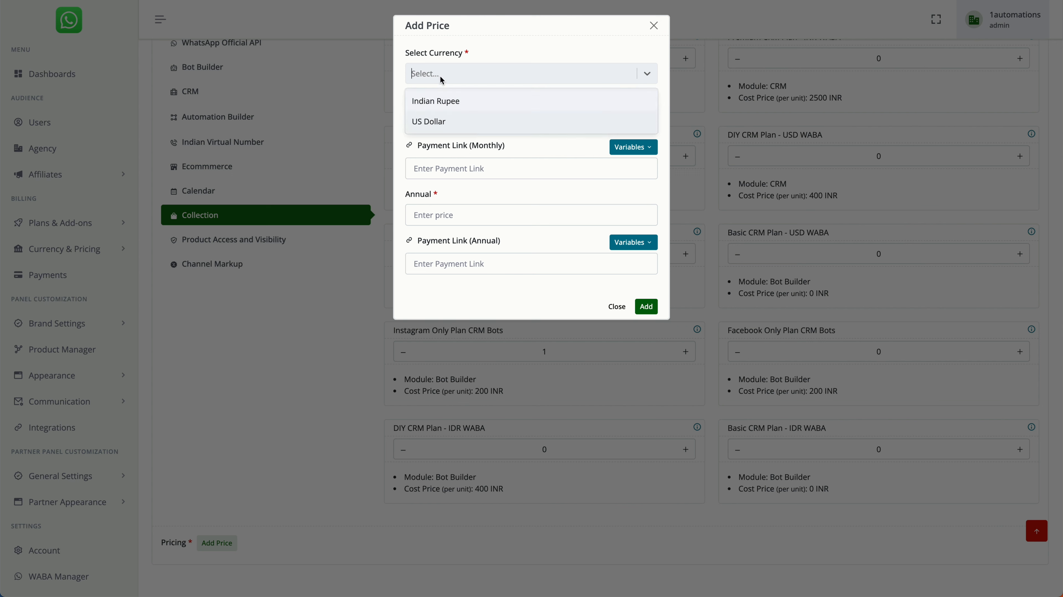
click(445, 105)
click(445, 119)
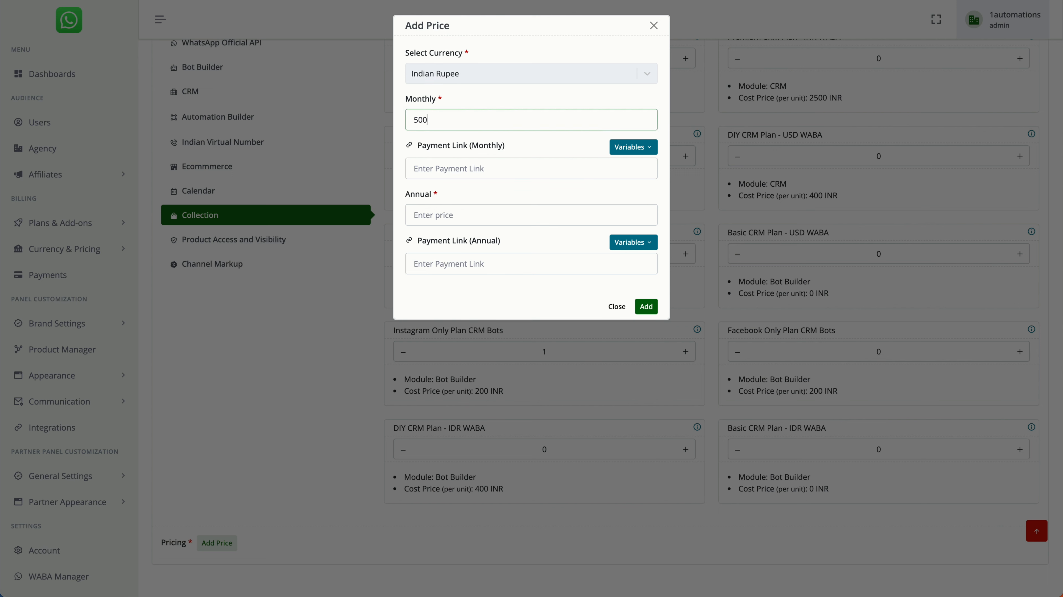
click(459, 212)
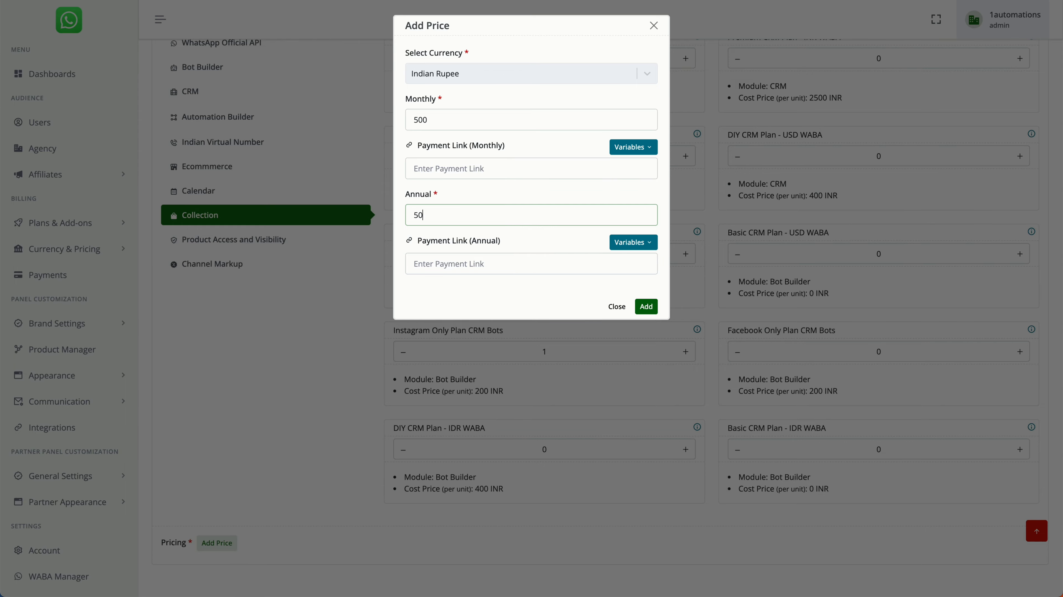
click(647, 307)
Add a US Dollar price to the Instagram Bots plan with 25 monthly and 250 annual
scroll(278, 553, down, 2)
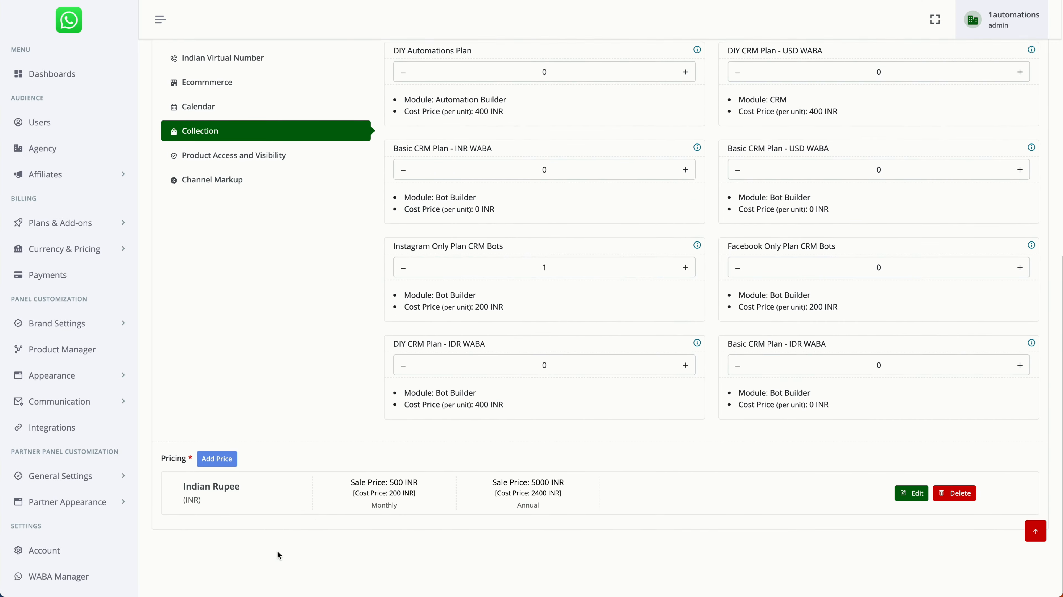
scroll(352, 286, up, 1)
click(217, 492)
click(537, 78)
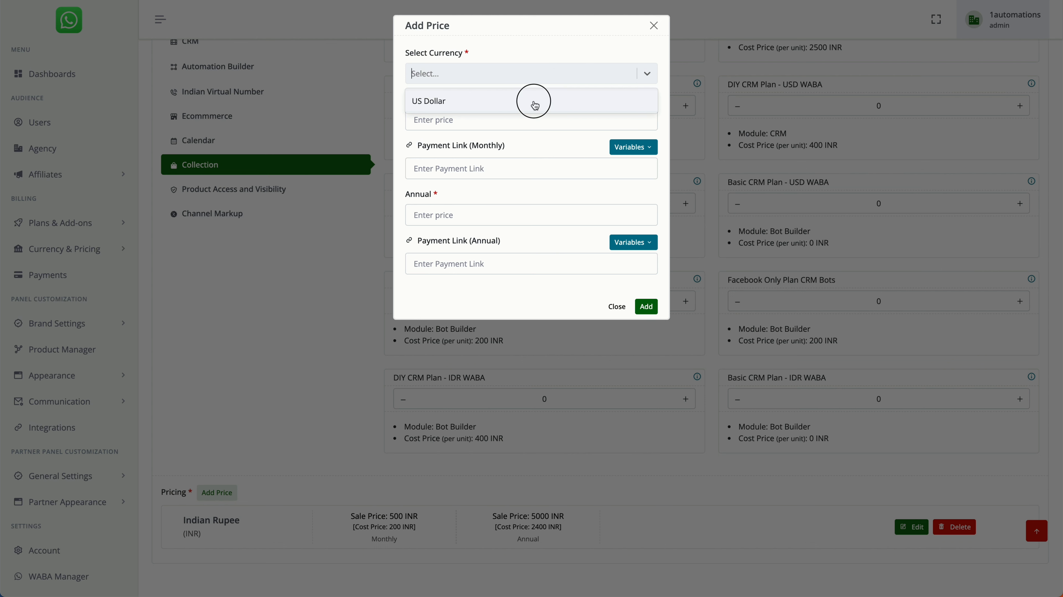
click(536, 99)
click(534, 119)
text(25)
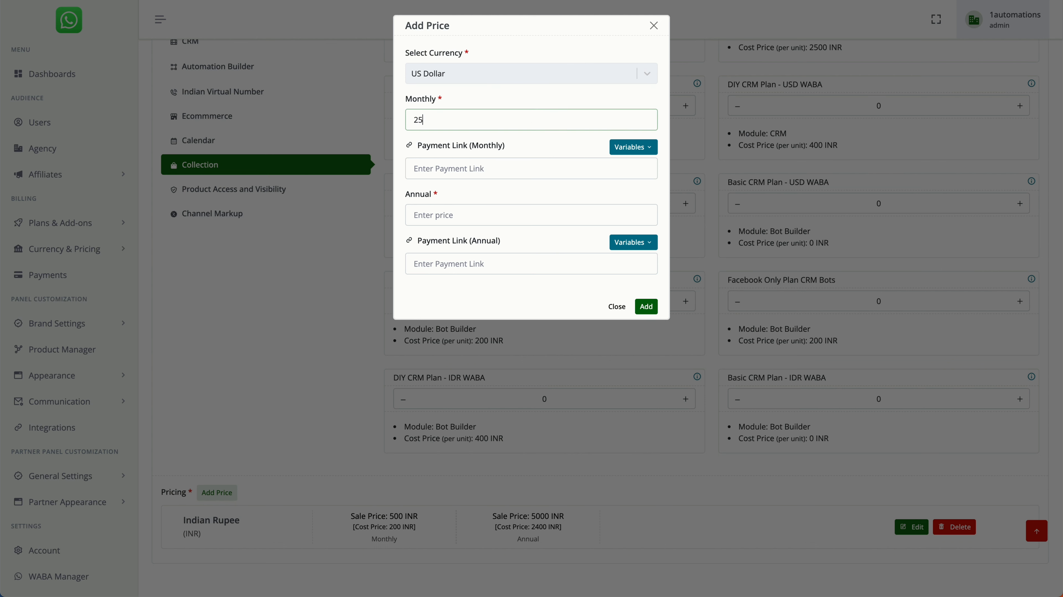
click(537, 209)
text(2)
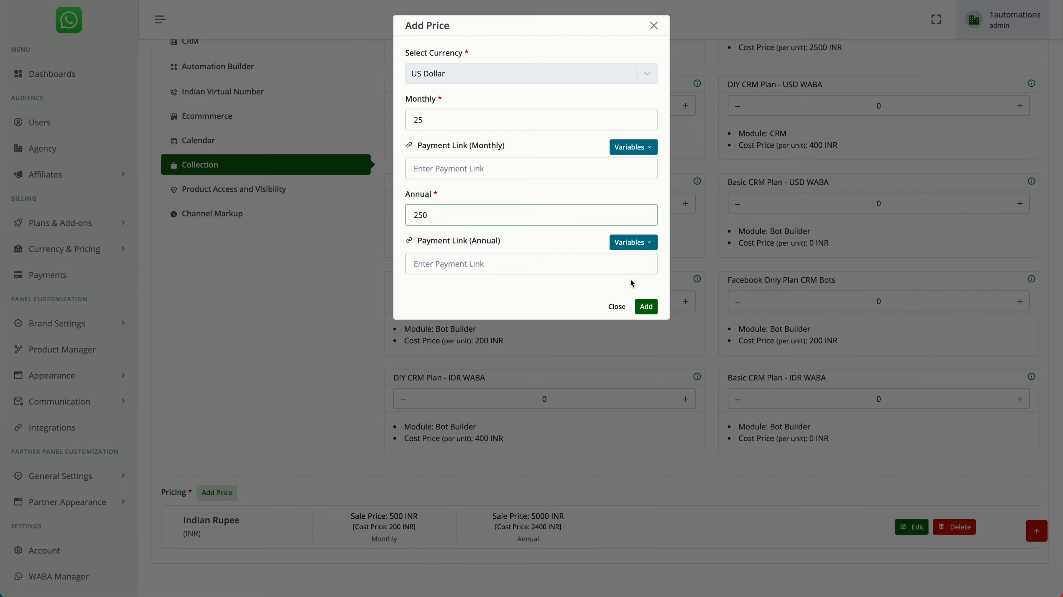
text(50)
click(647, 306)
Review the plan's Indian Rupee and US Dollar prices and compare the DIY and Basic CRM packages in the Collection category
scroll(459, 481, down, 1)
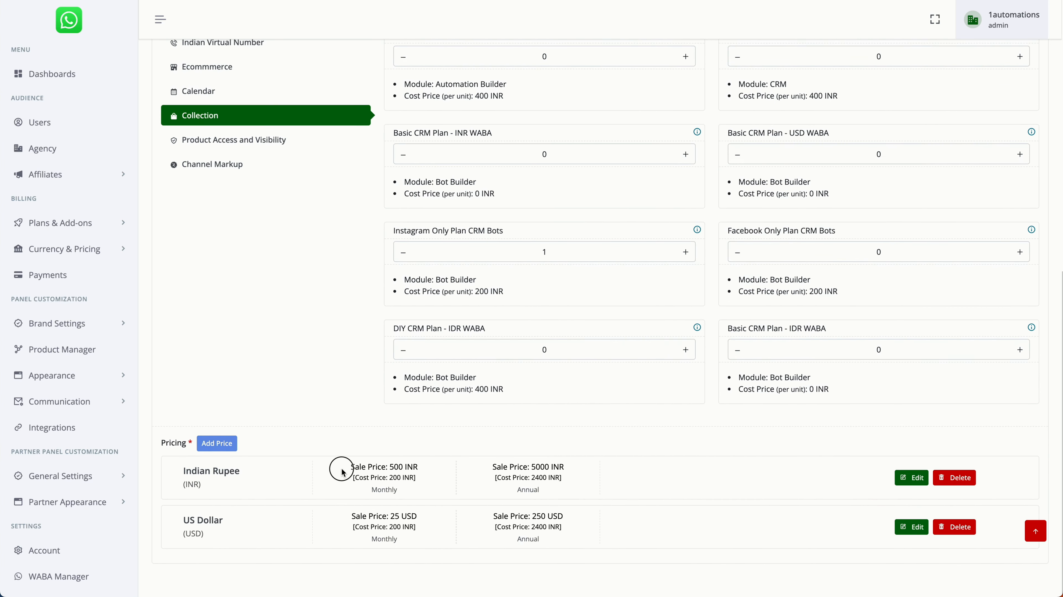
drag(342, 469, 532, 568)
click(532, 568)
scroll(532, 567, up, 11)
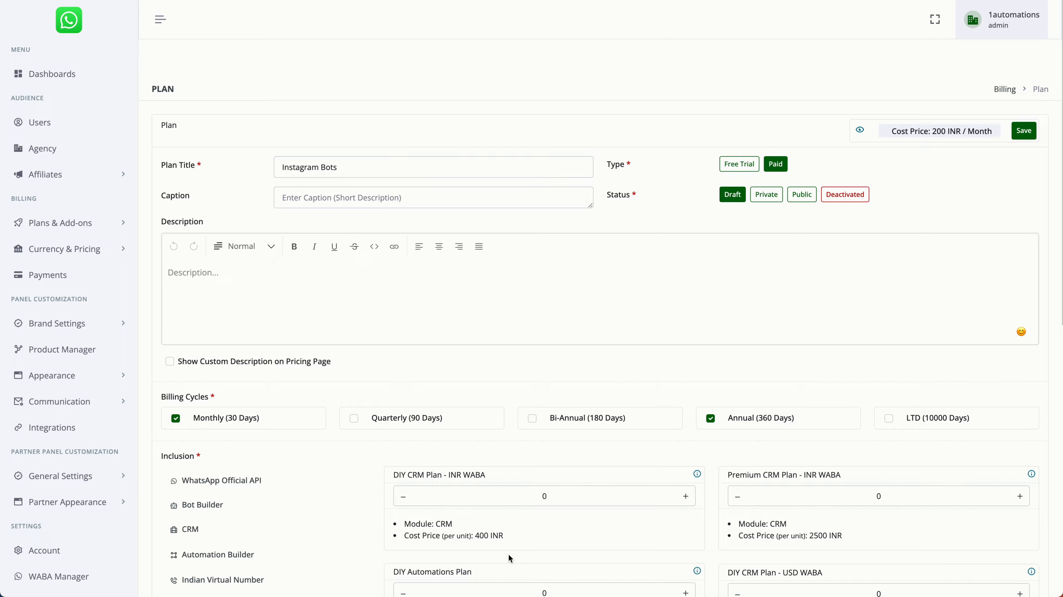
scroll(508, 553, down, 11)
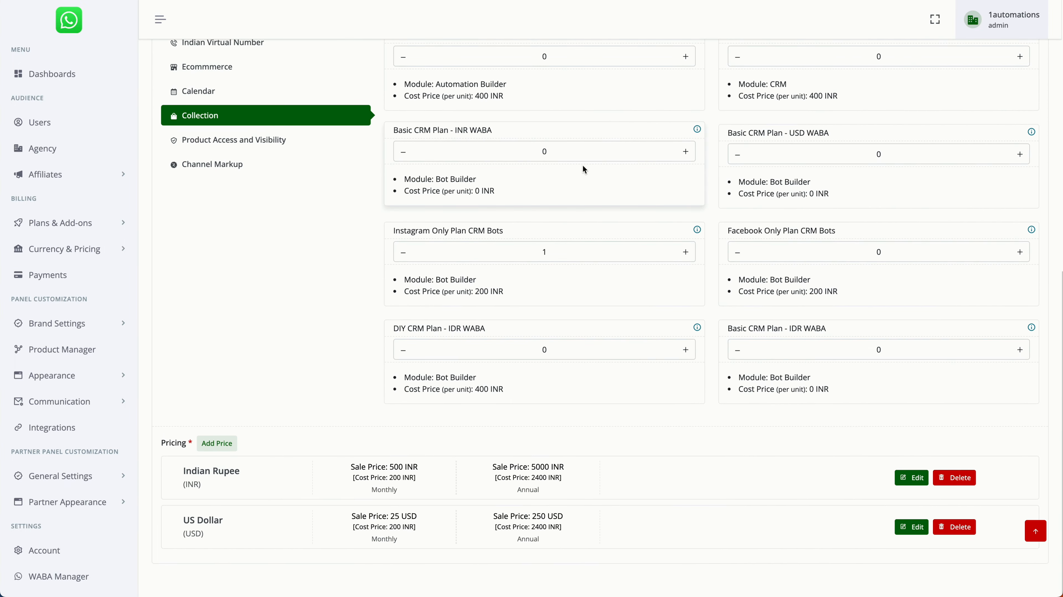
scroll(582, 165, up, 4)
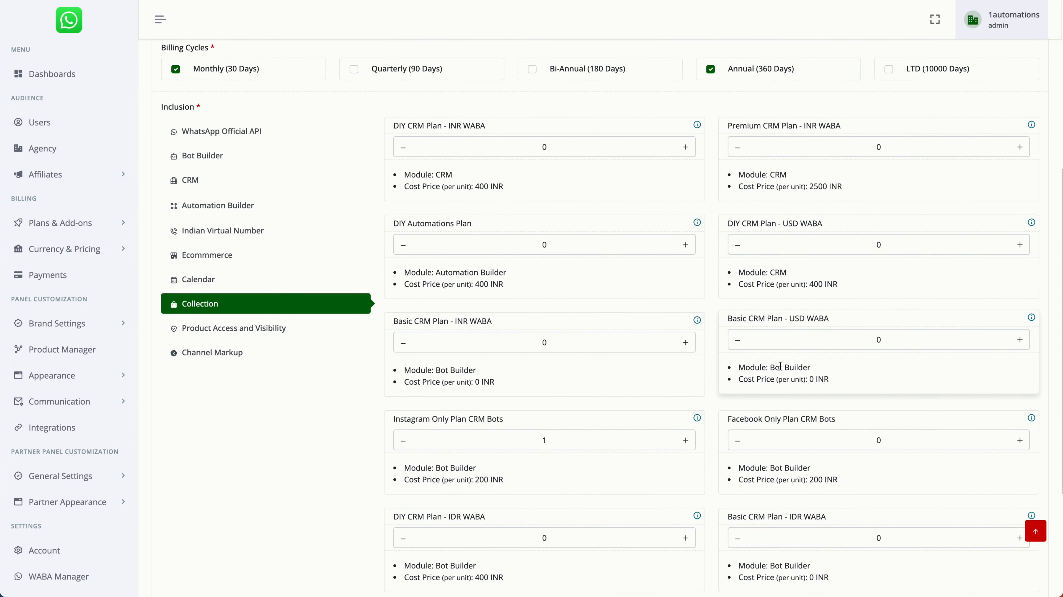
triple_click(793, 223)
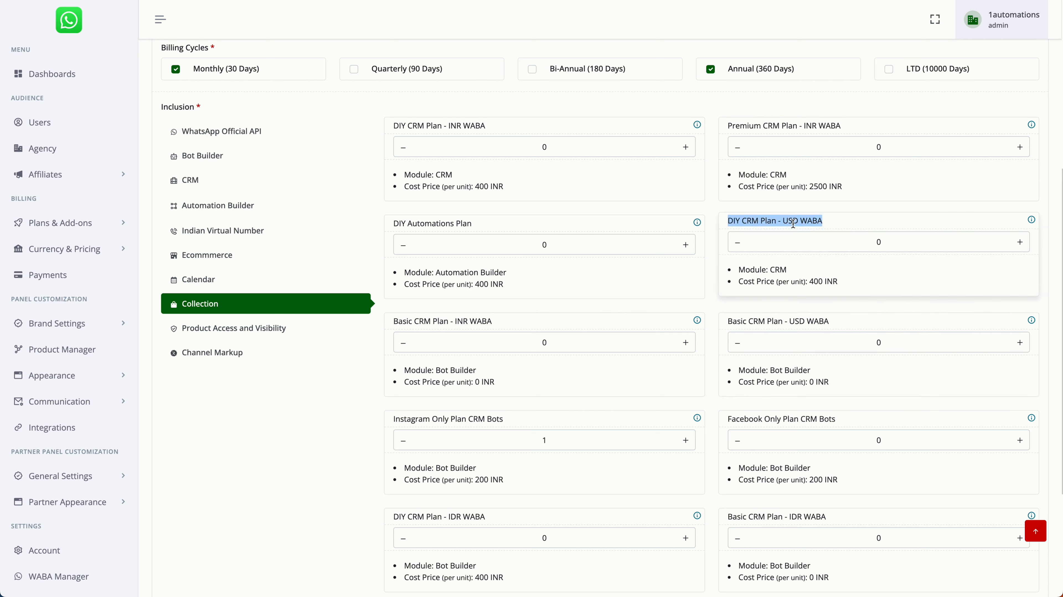
triple_click(470, 402)
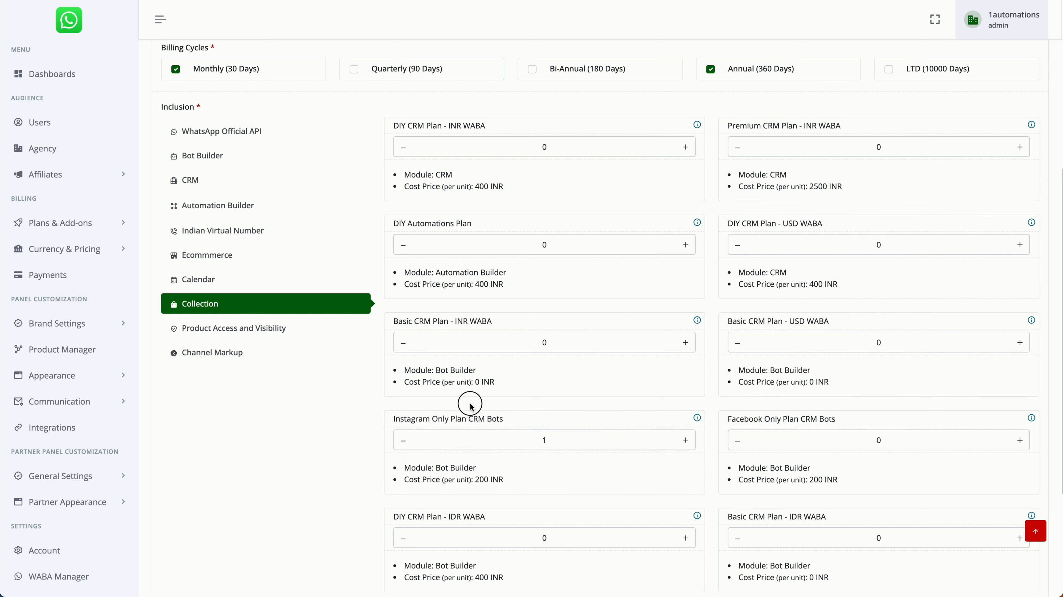
scroll(470, 402, up, 8)
scroll(471, 406, down, 5)
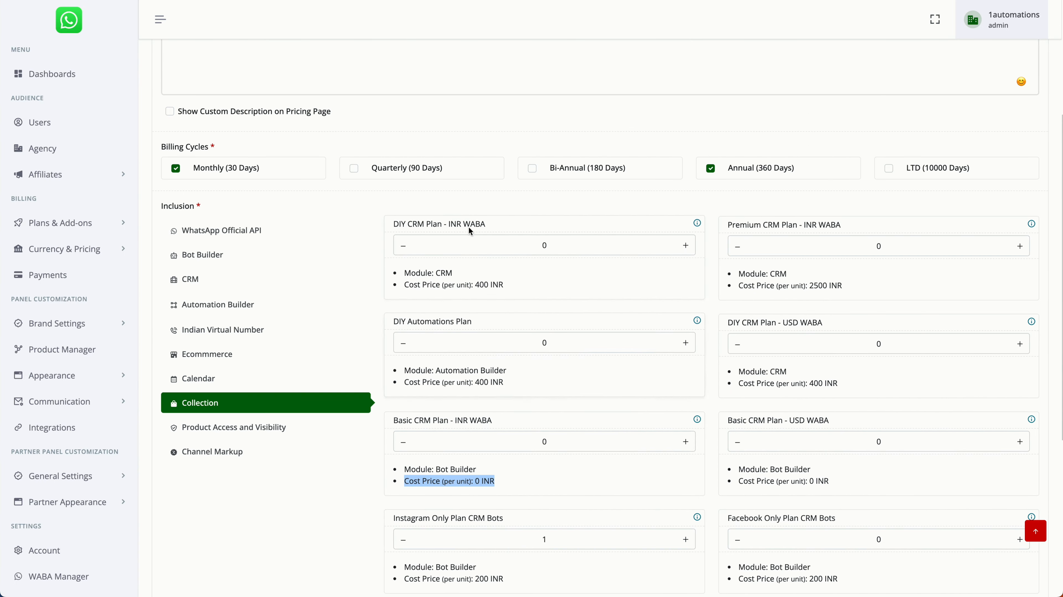
double_click(455, 222)
double_click(790, 320)
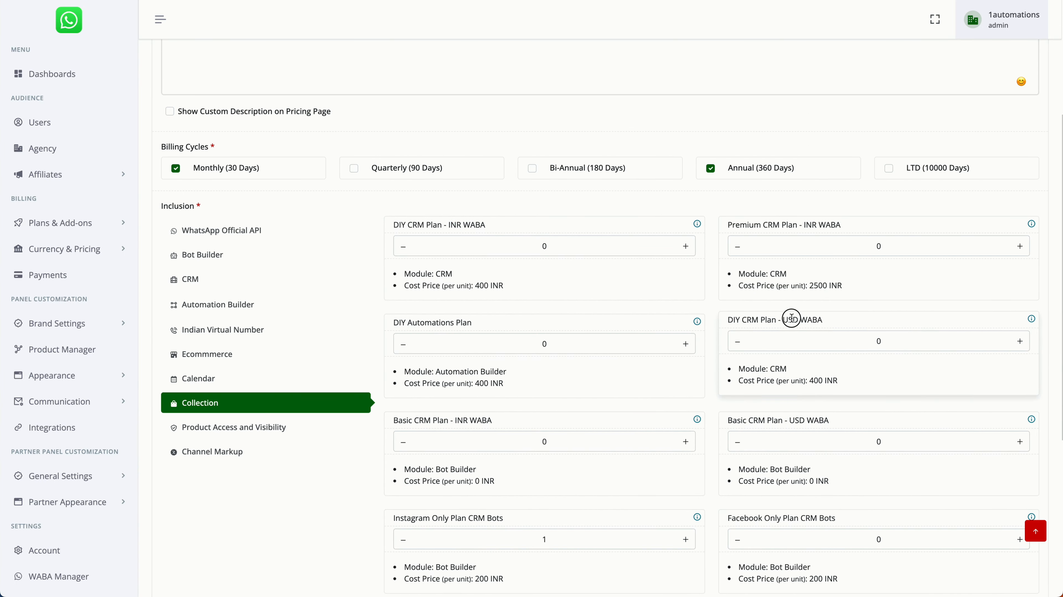
click(731, 322)
drag(732, 322, 835, 321)
click(838, 325)
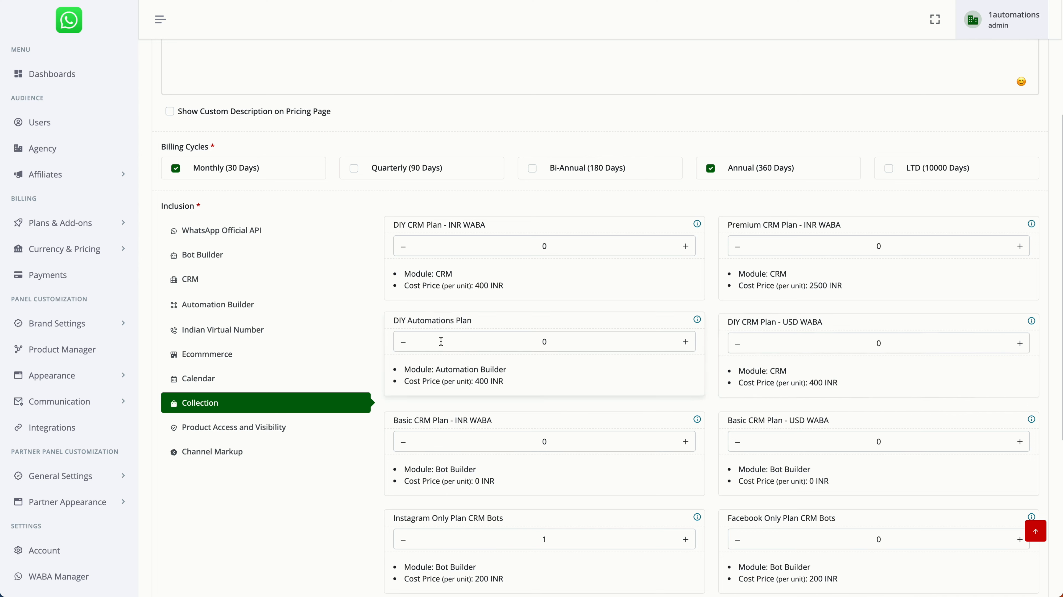
Set the Instagram Bots plan's status to Public and save the plan
scroll(439, 339, up, 5)
click(802, 158)
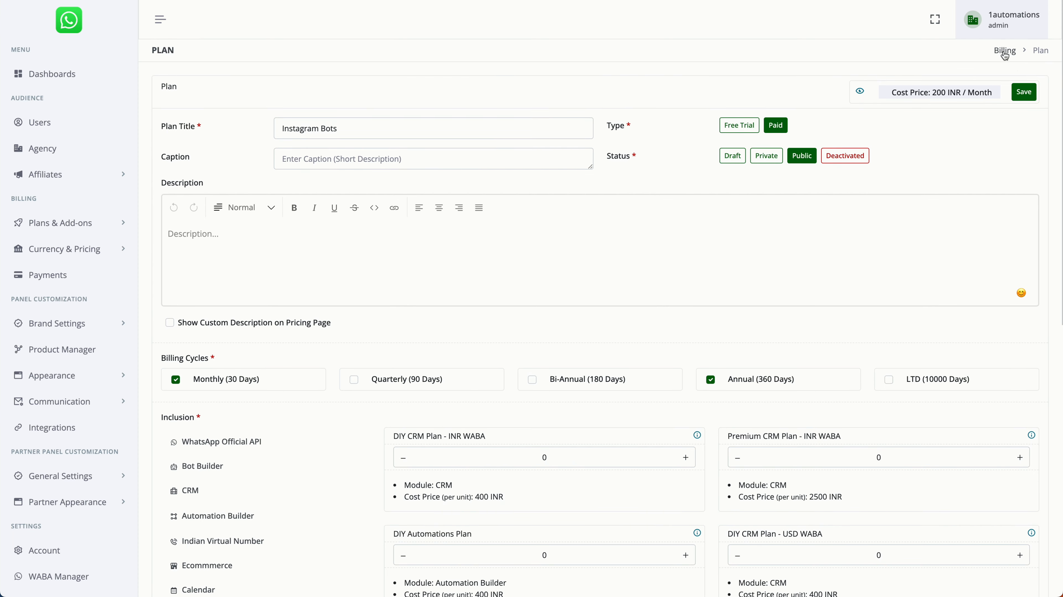
click(1020, 90)
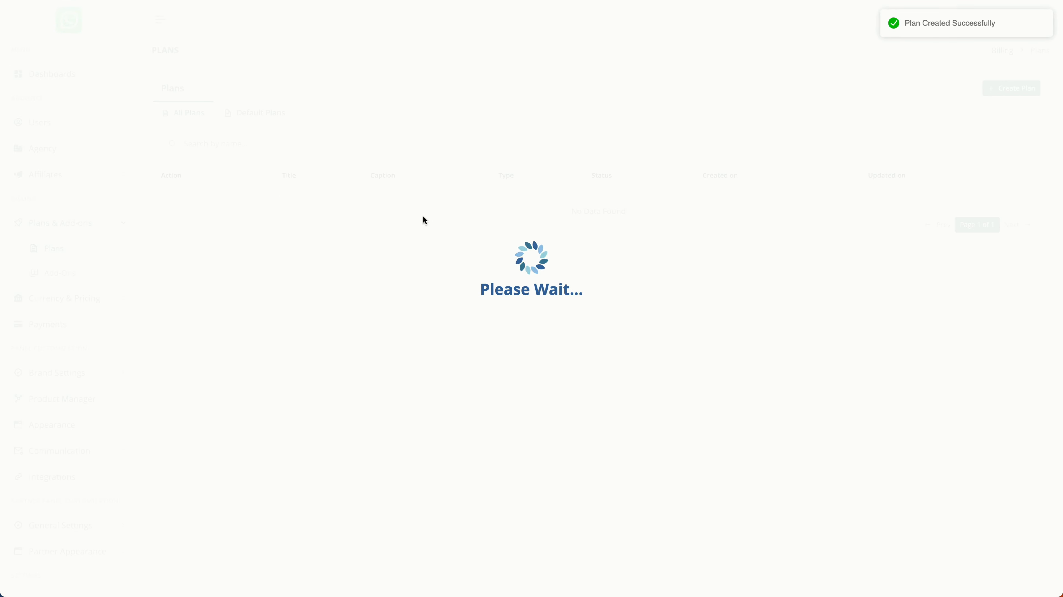
Start creating a new add-on and enable its Monthly (30 Days) billing cycle
click(98, 274)
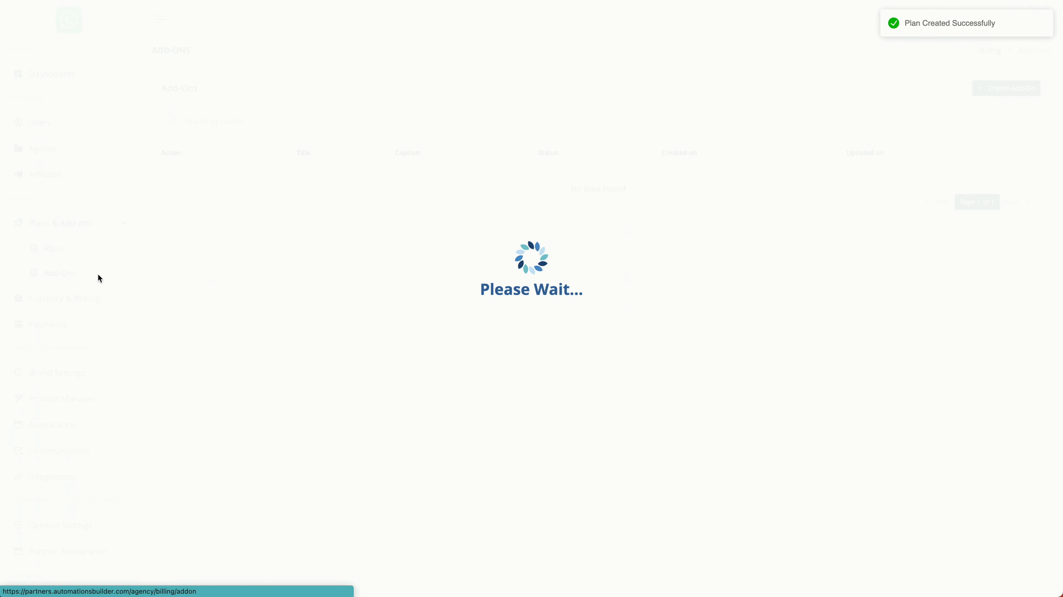
click(1001, 93)
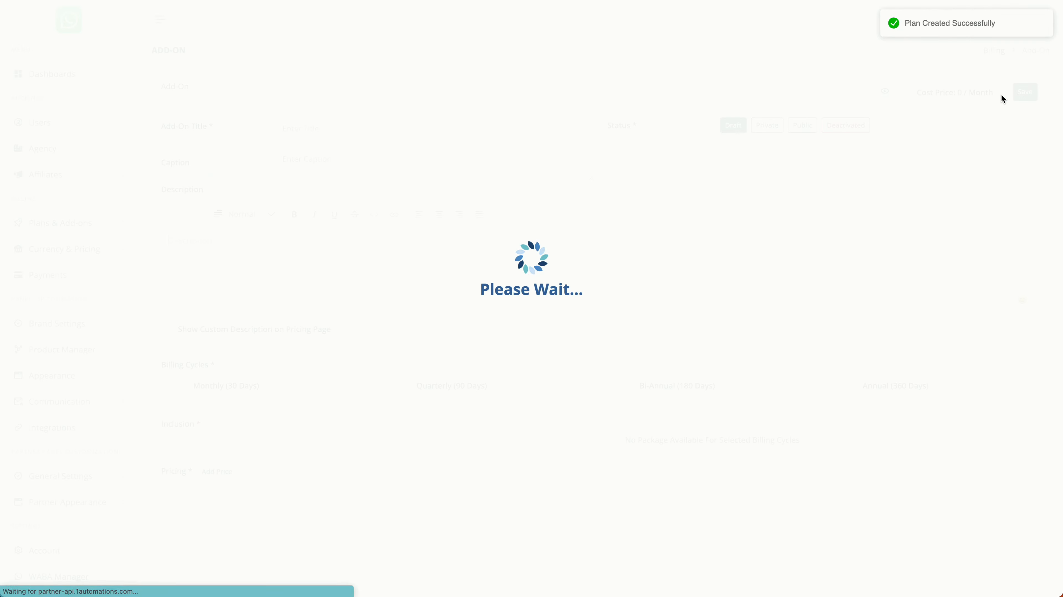
scroll(485, 238, down, 1)
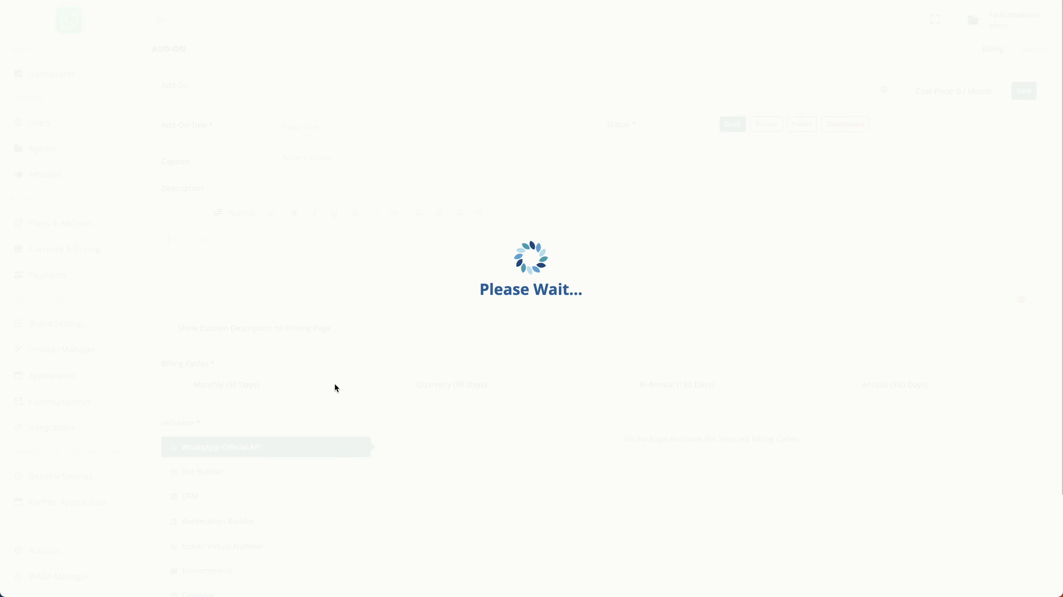
scroll(314, 402, down, 3)
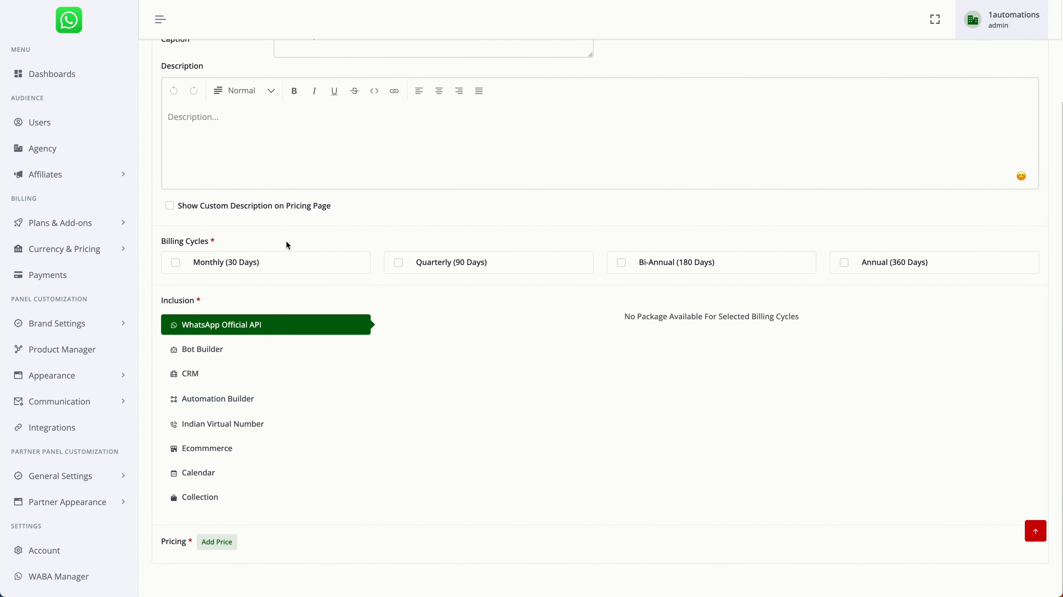
click(286, 253)
scroll(252, 376, down, 5)
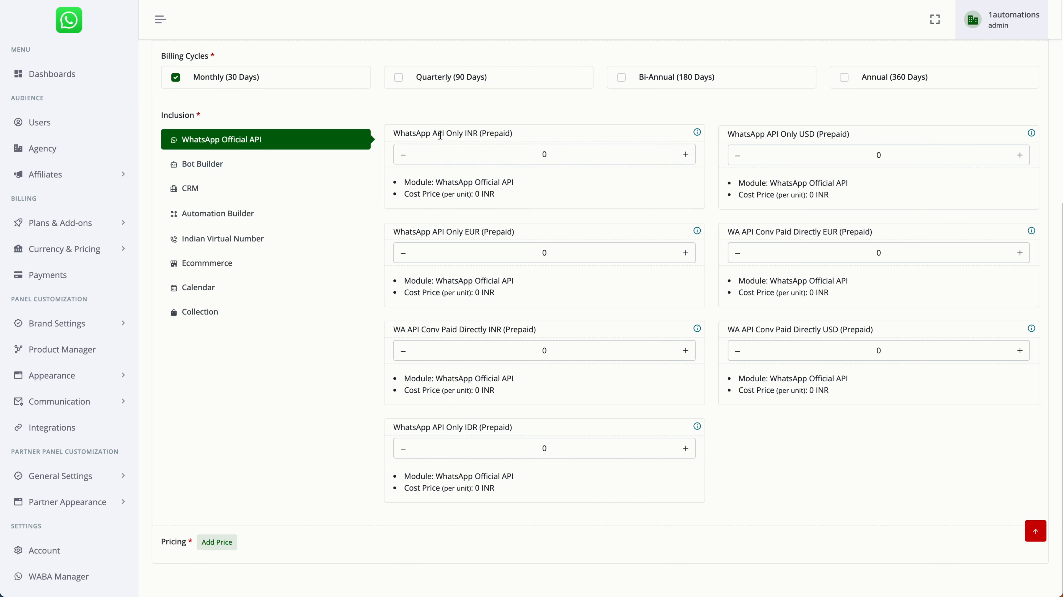
Examine the WhatsApp Official API and CRM packages available for the add-on, including the prepaid INR and USD WhatsApp channels
drag(394, 131, 518, 133)
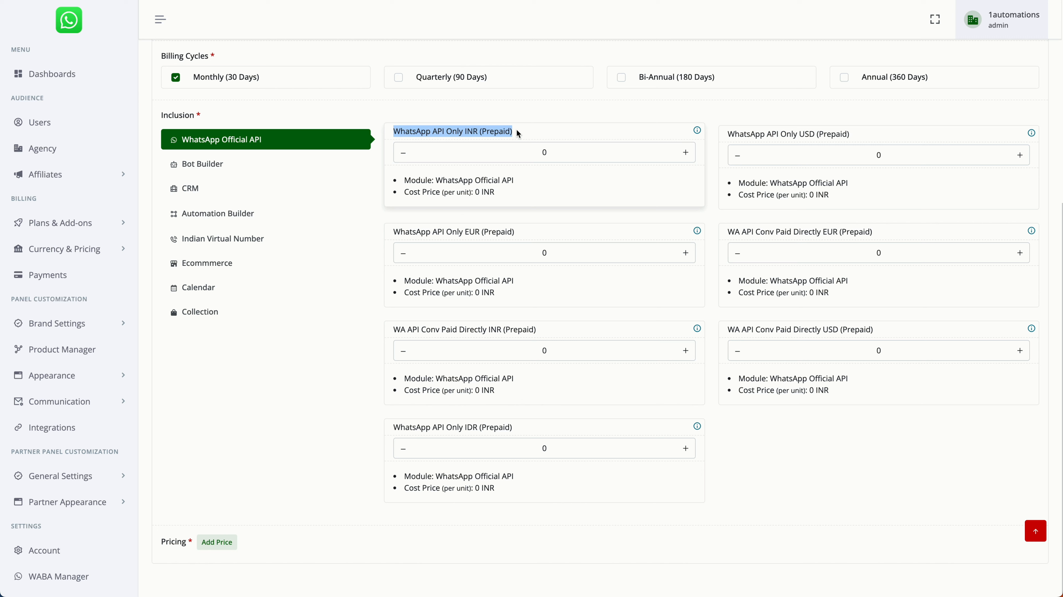
click(244, 189)
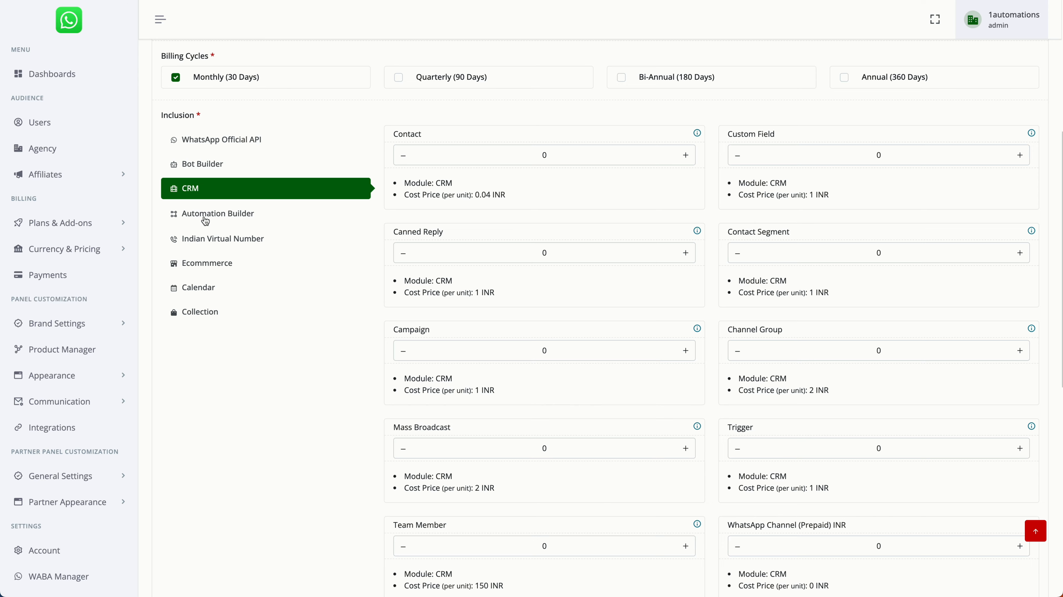
scroll(511, 396, down, 5)
scroll(511, 397, down, 4)
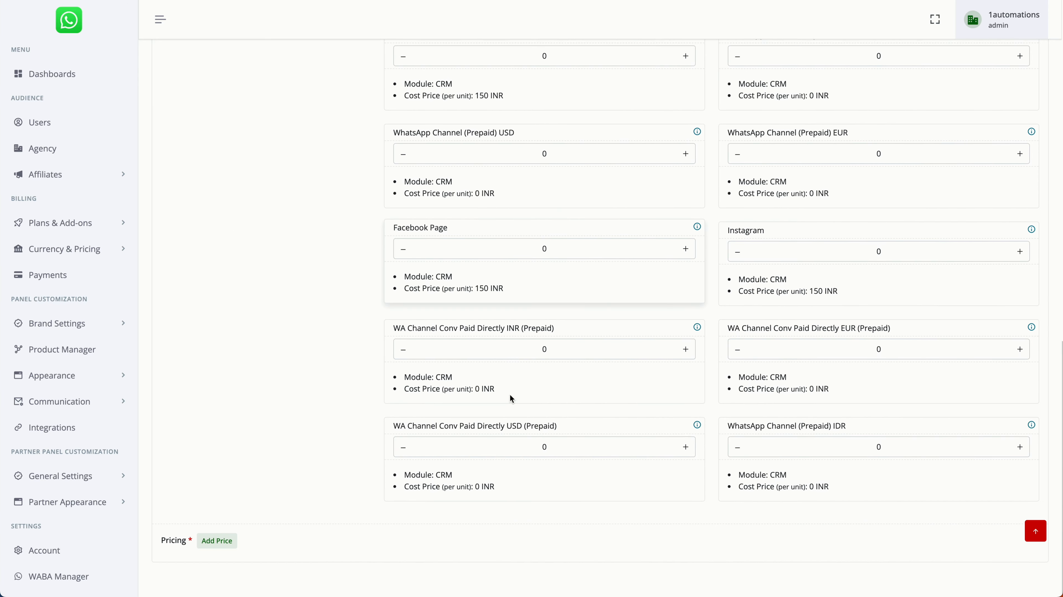
scroll(416, 216, up, 2)
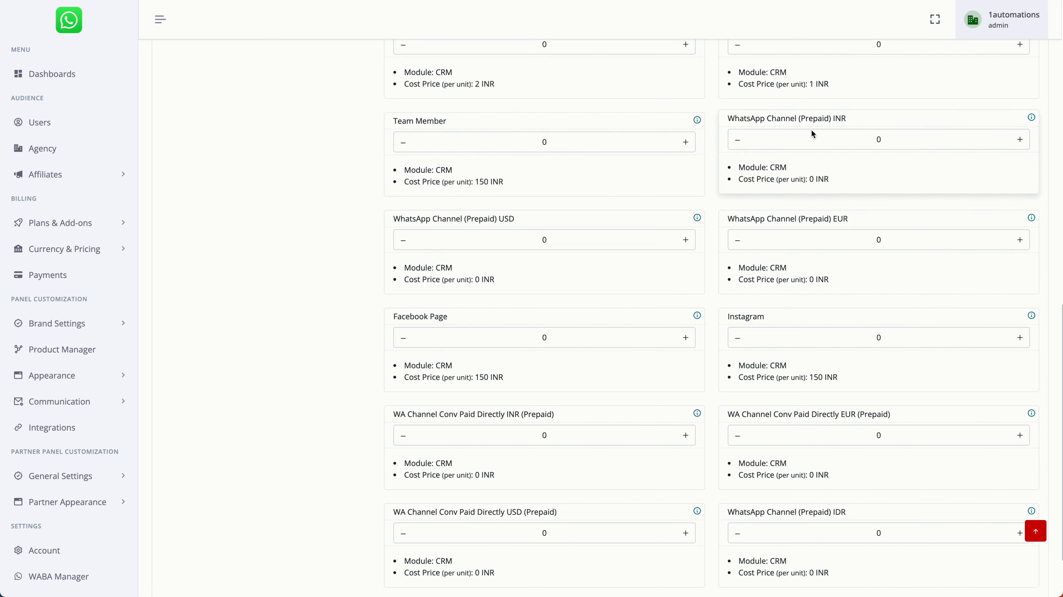
drag(847, 121, 728, 122)
triple_click(509, 220)
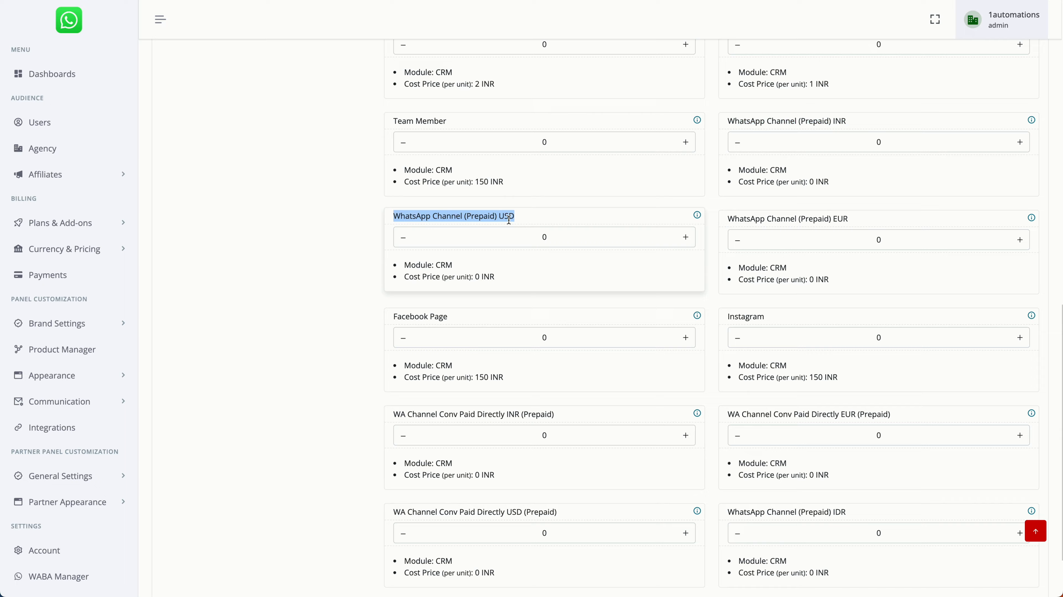
scroll(505, 222, up, 4)
drag(555, 299, 597, 322)
click(594, 333)
scroll(594, 334, up, 13)
scroll(594, 334, down, 5)
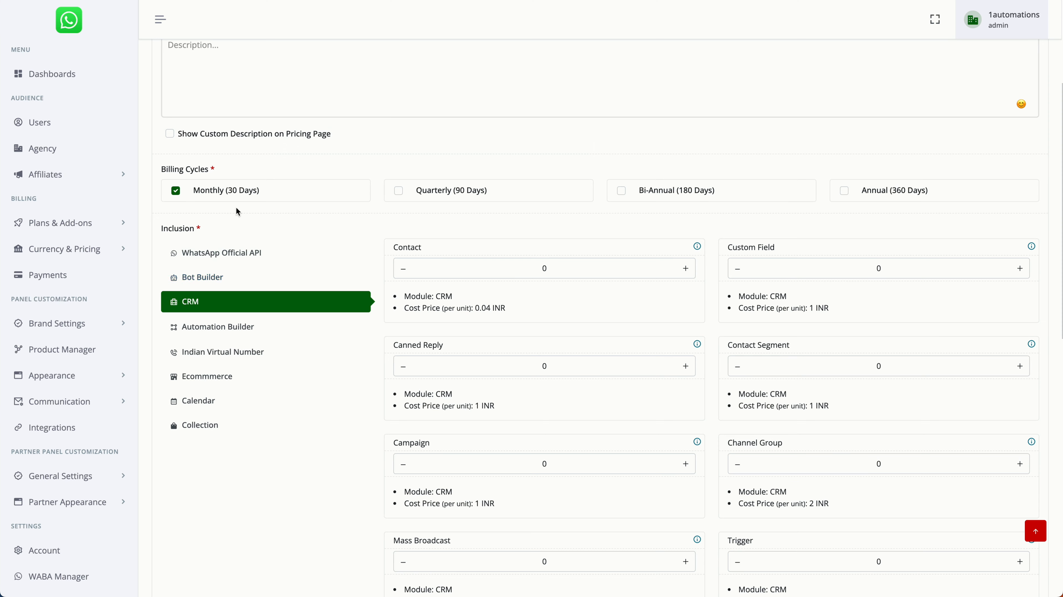
scroll(218, 213, up, 4)
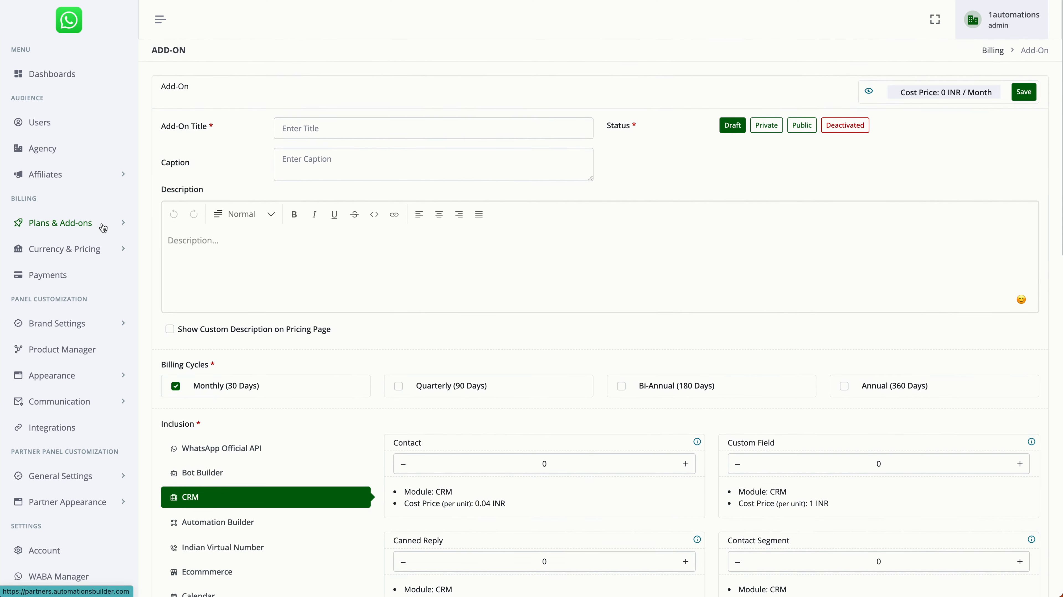
click(101, 250)
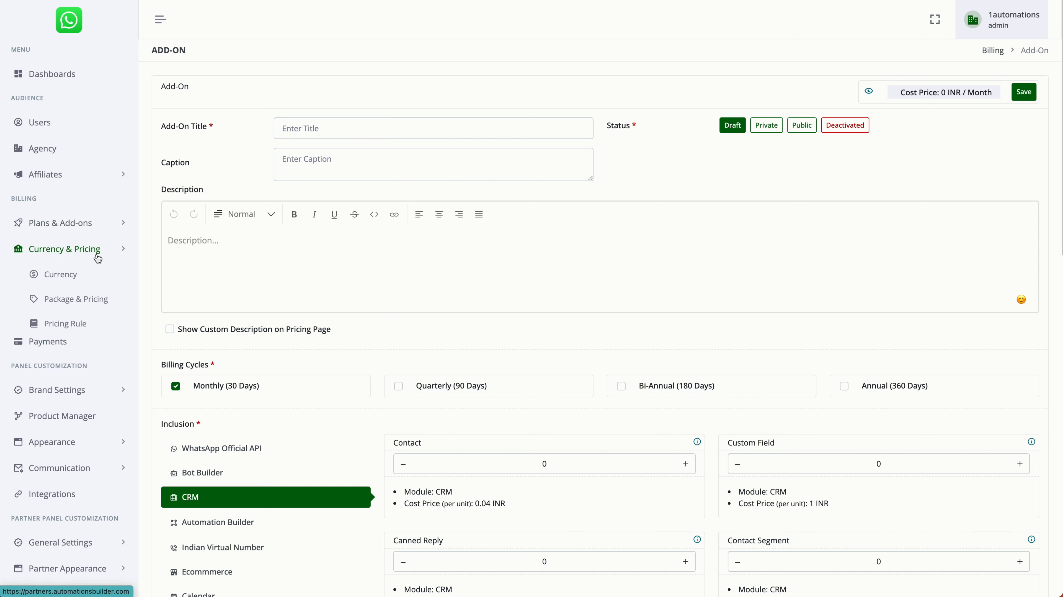
click(96, 225)
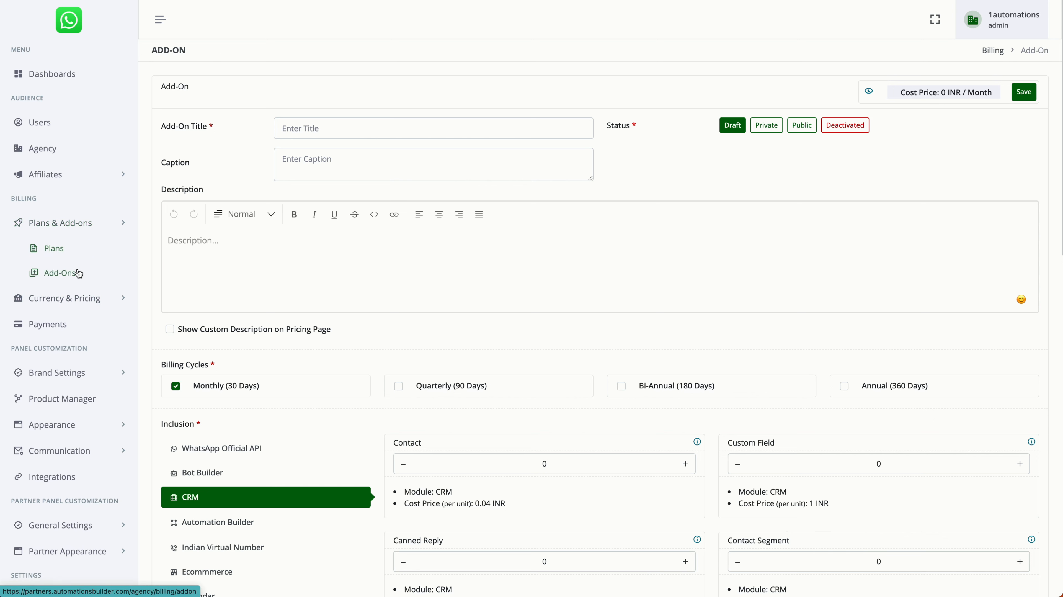
click(92, 373)
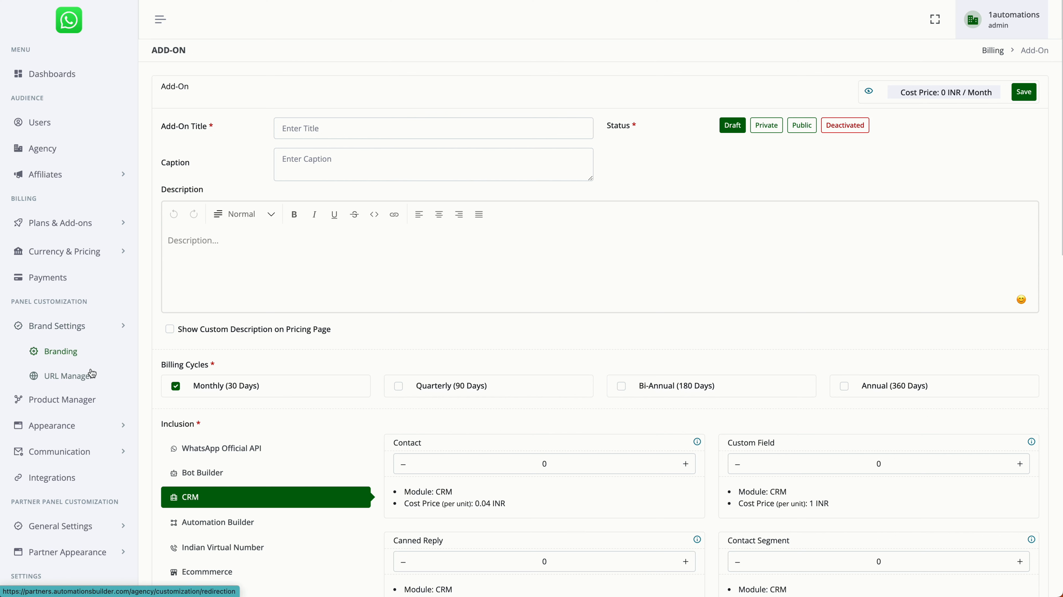
click(81, 355)
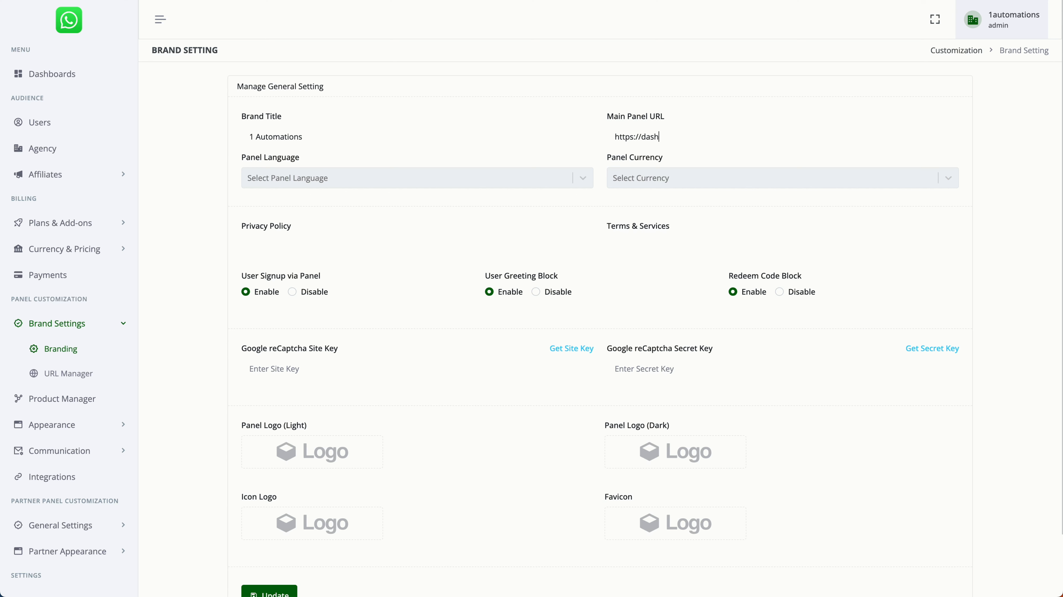
text(tomations.com)
triple_click(770, 135)
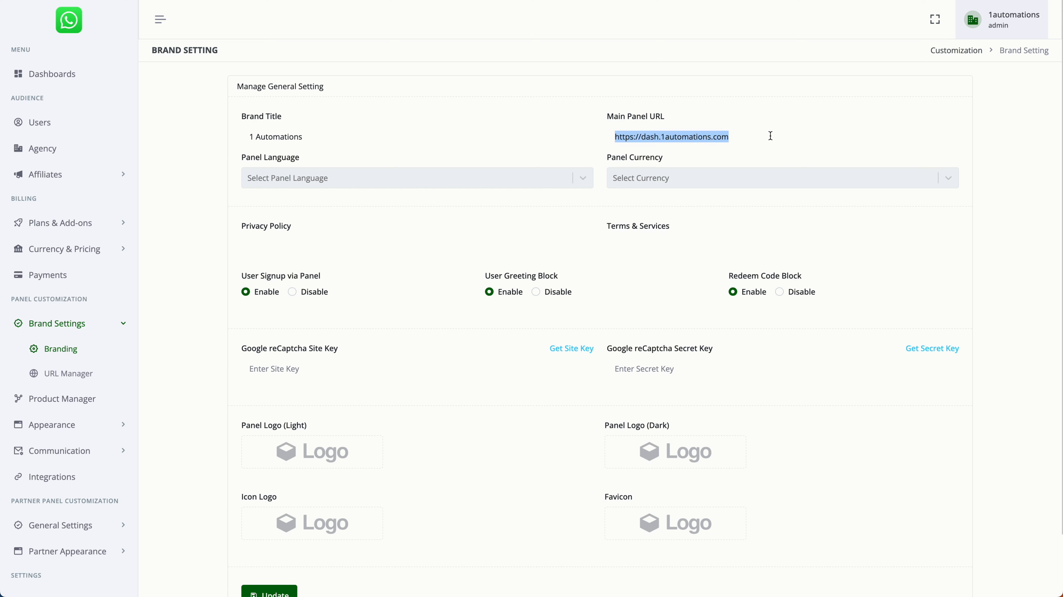
Set the panel language to English and the panel currency to Indian Rupee
click(469, 175)
text(eng)
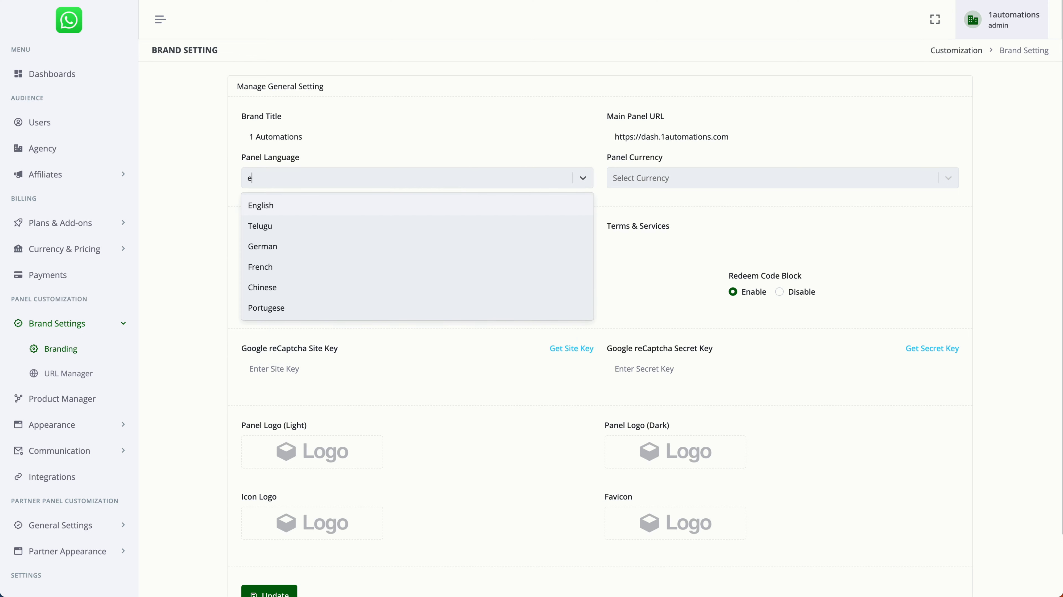
click(460, 202)
click(703, 180)
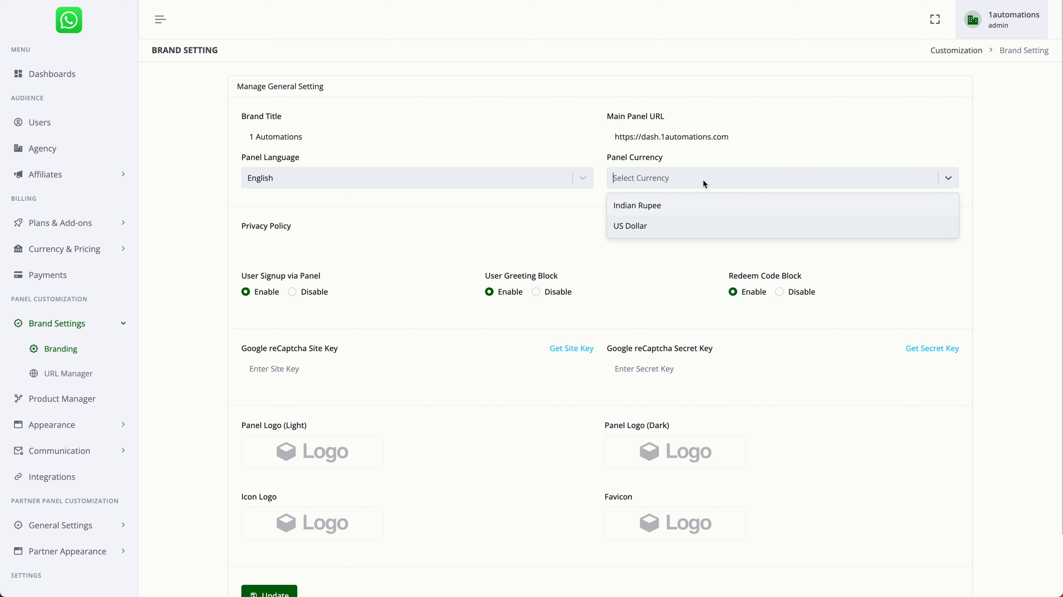
click(688, 207)
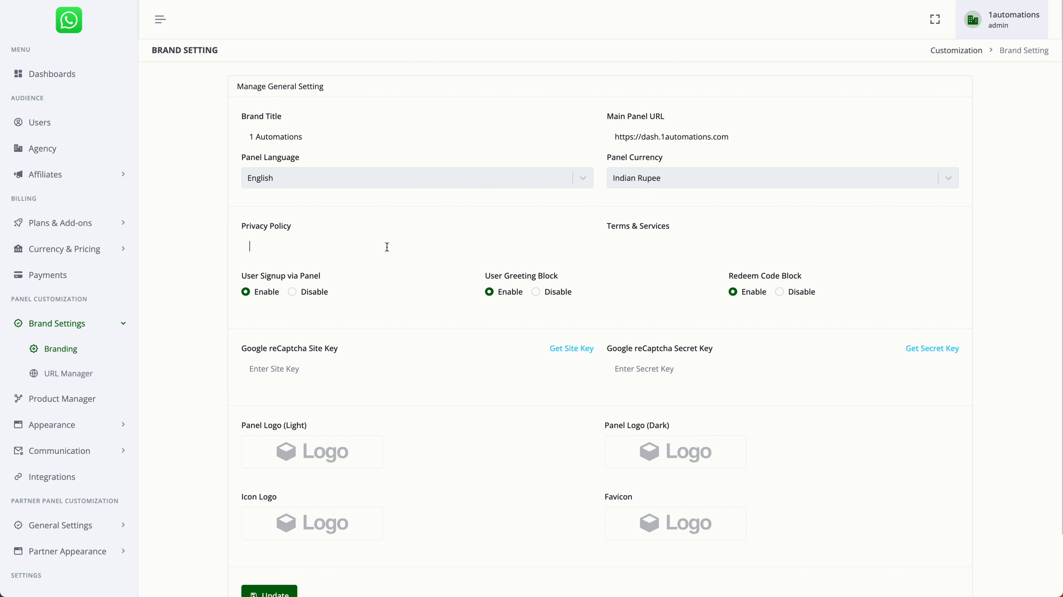
triple_click(672, 131)
key(ctrl+c)
click(369, 254)
key(ctrl+v)
key(ctrl+v)
scroll(689, 251, down, 2)
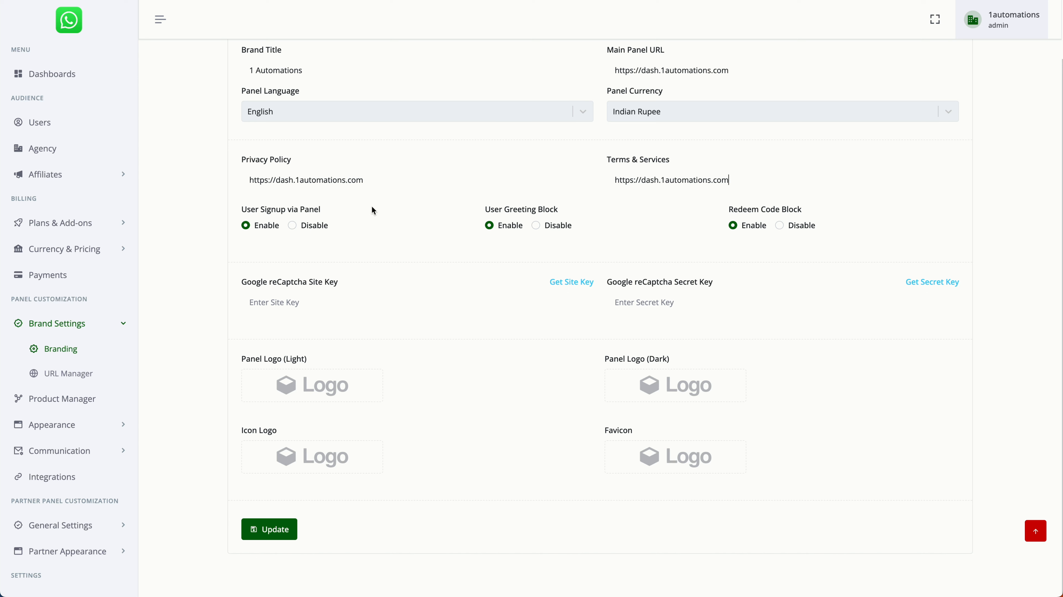
drag(729, 71, 611, 24)
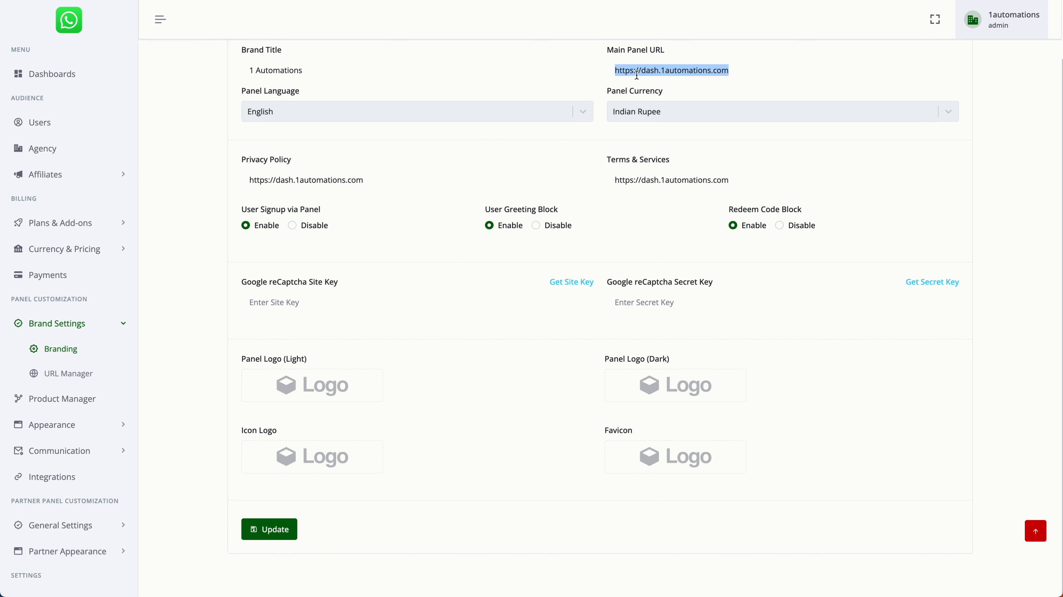
Disable the Redeem Code Block in the brand settings
triple_click(256, 212)
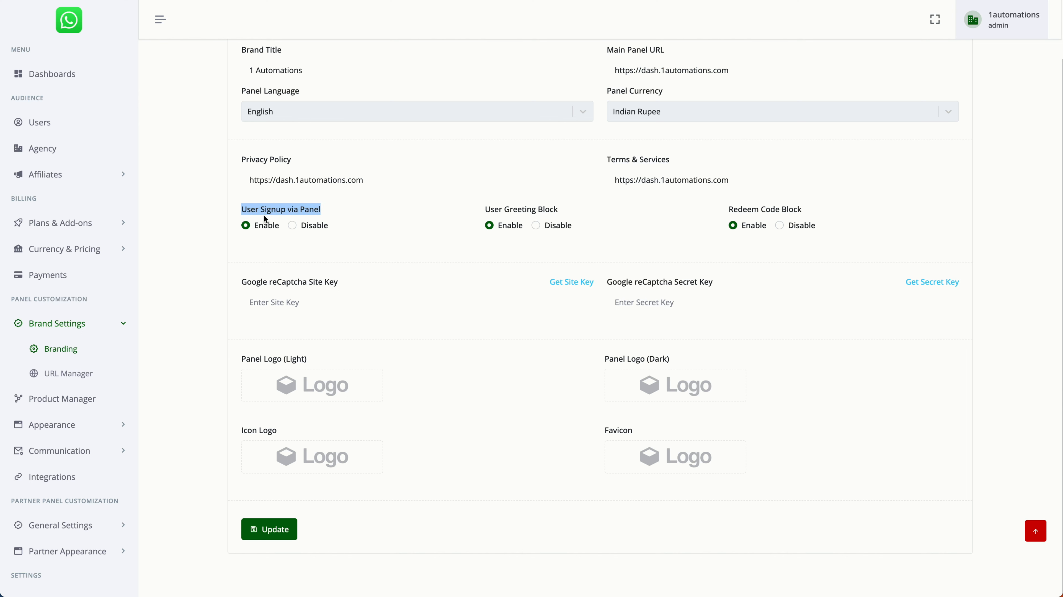
double_click(270, 228)
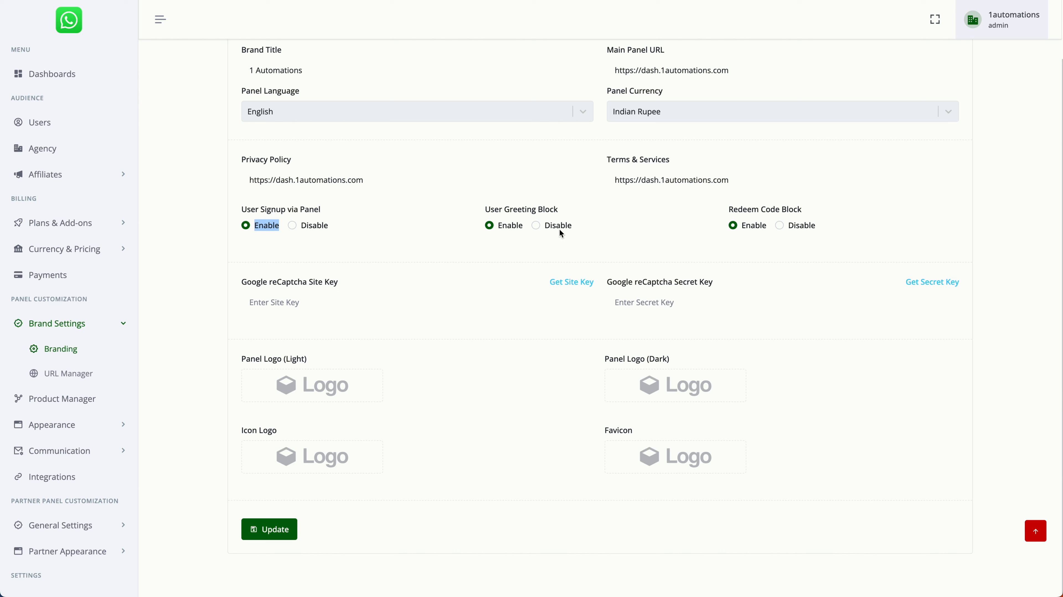
click(786, 225)
drag(742, 215, 856, 237)
click(856, 237)
drag(491, 211, 588, 228)
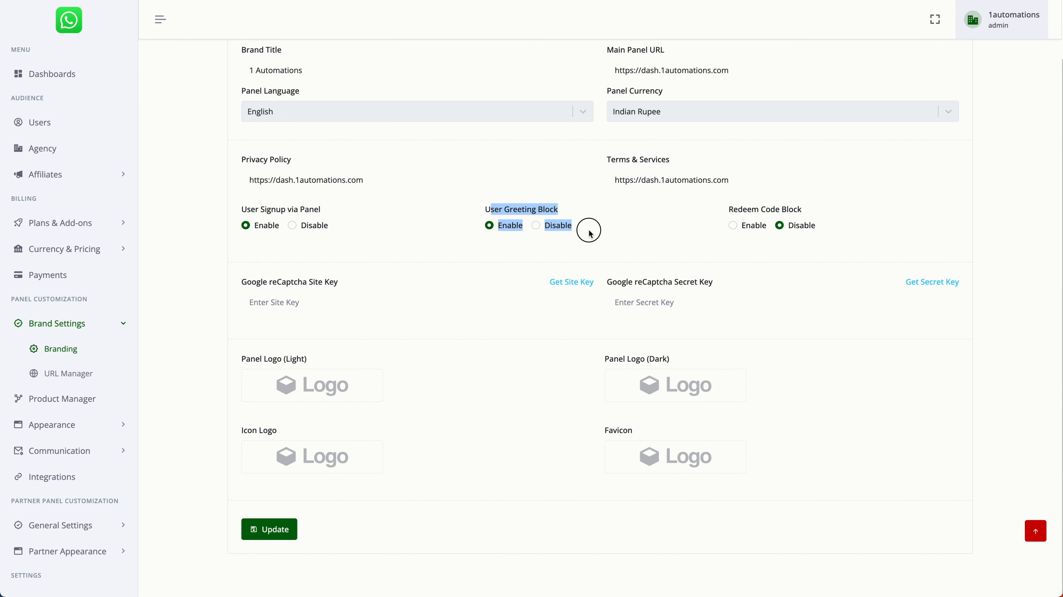
click(591, 239)
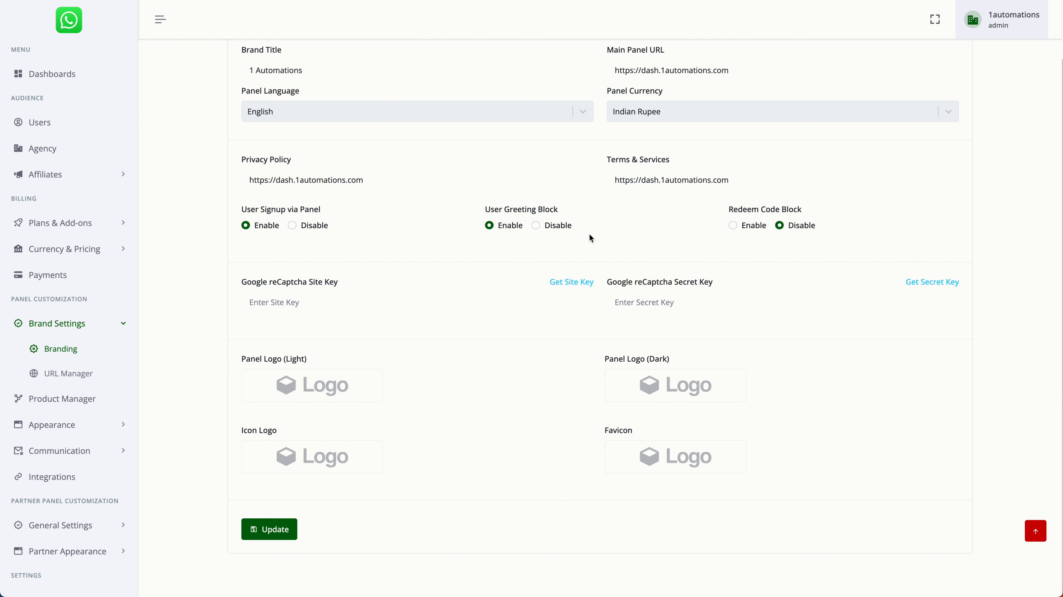
Follow the reCaptcha site key link to Google reCAPTCHA's v3 Admin Console and start registering a new site
drag(284, 282, 346, 282)
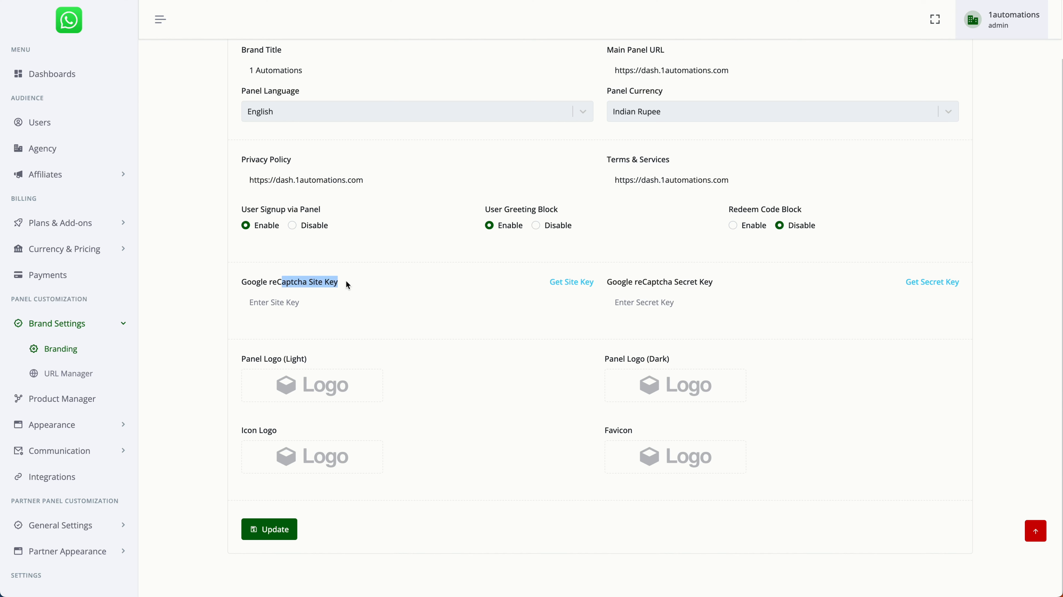
drag(675, 281, 719, 280)
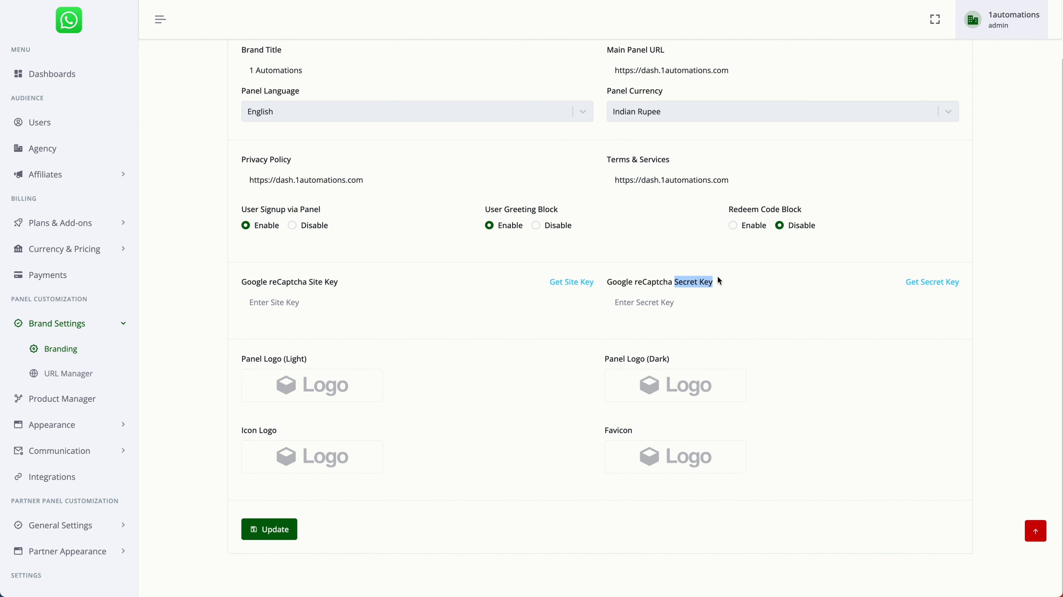
click(572, 284)
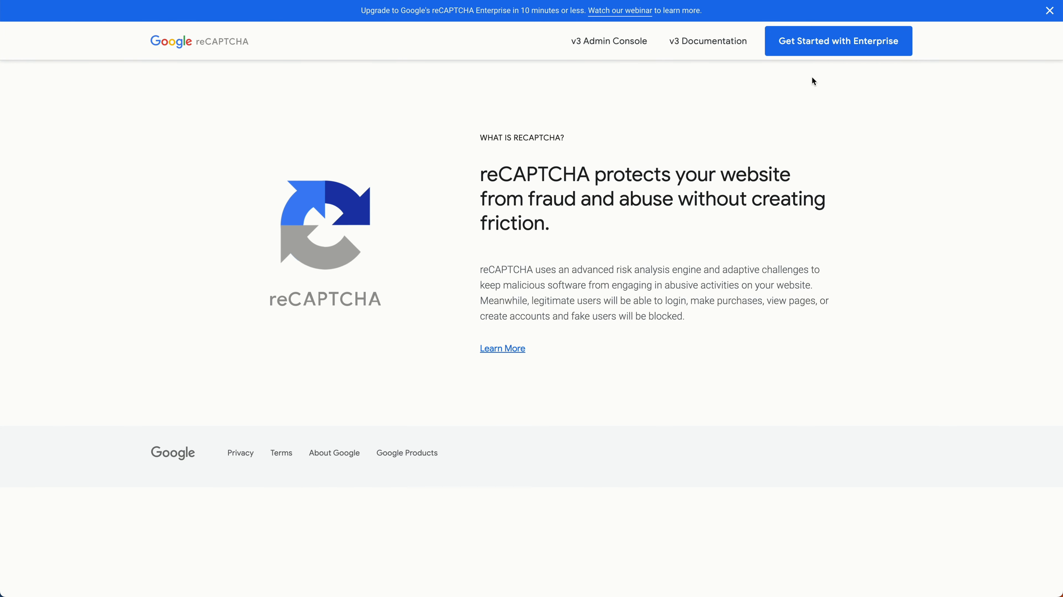
click(608, 51)
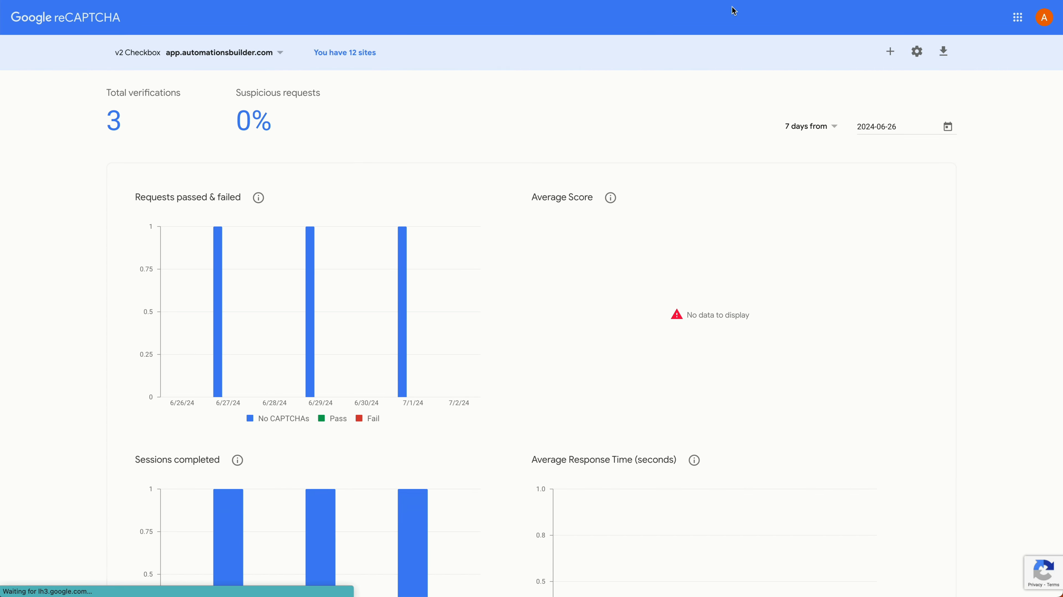
click(890, 51)
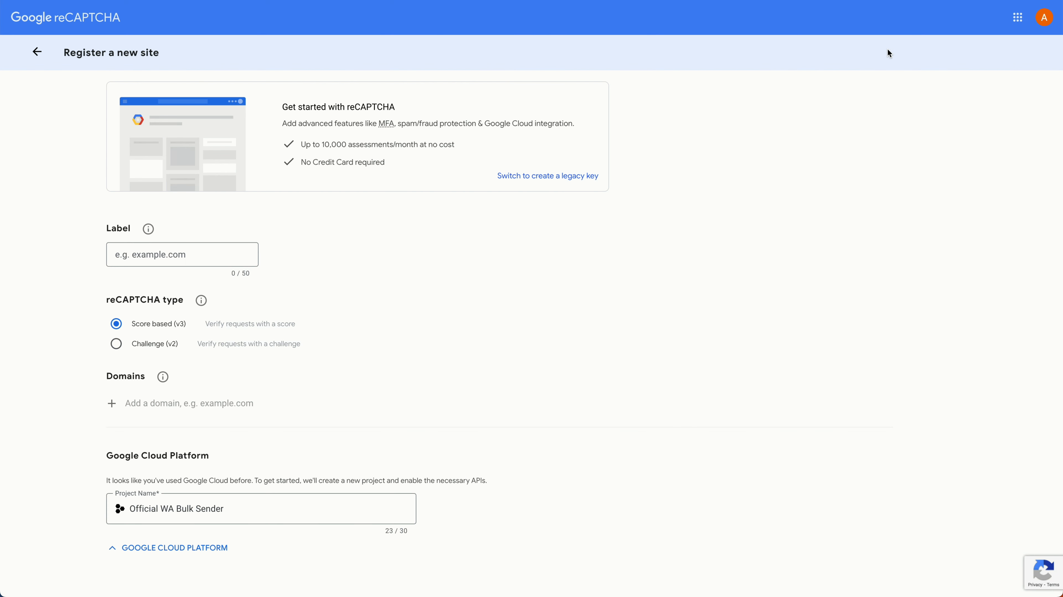
click(173, 256)
text(https://dash.1automations.com)
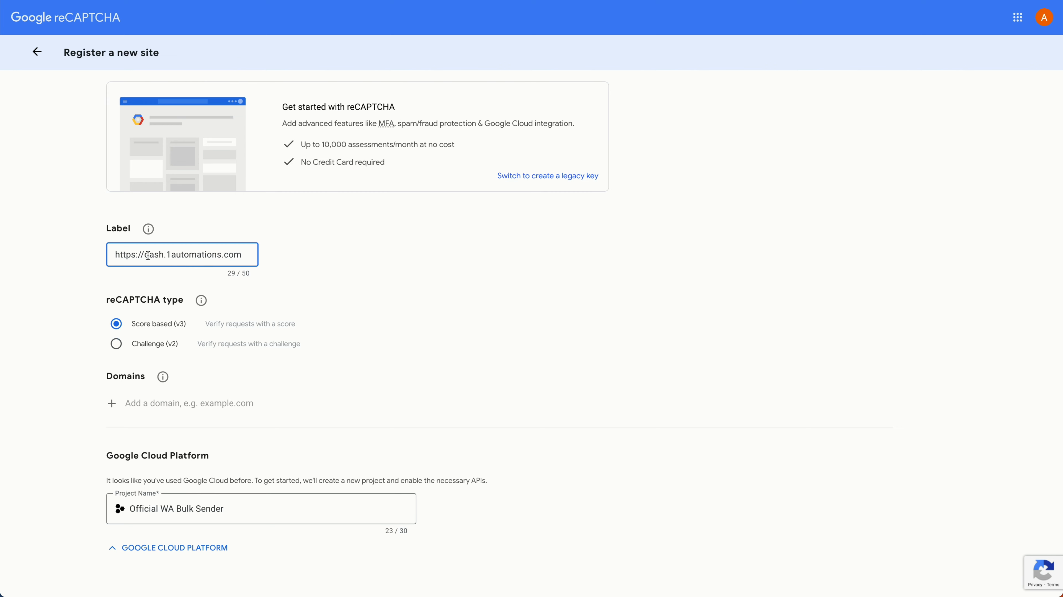
drag(148, 256, 56, 256)
key(BackSpace)
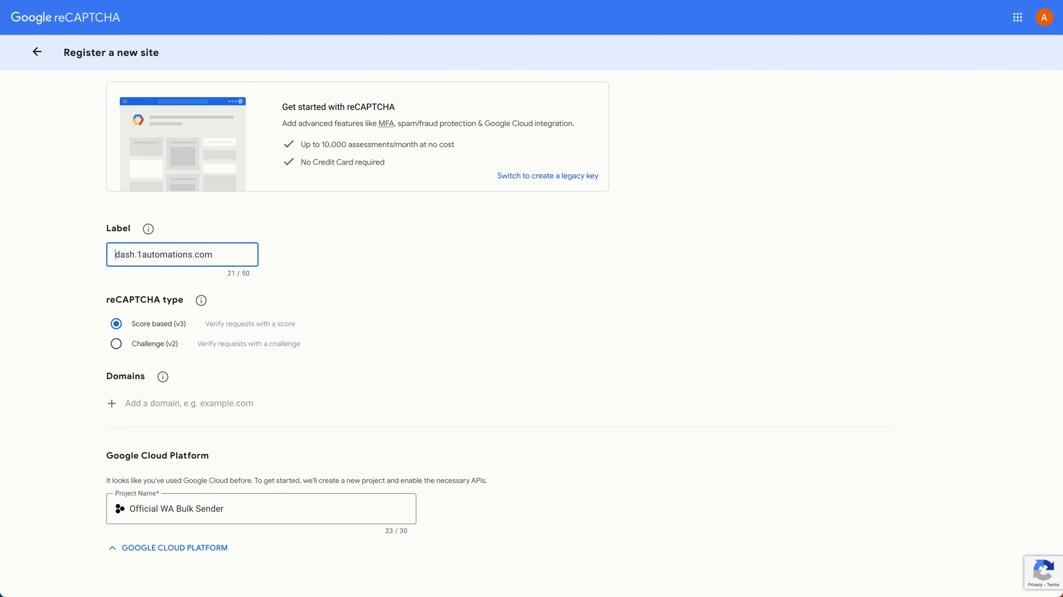
triple_click(121, 254)
key(ctrl+c)
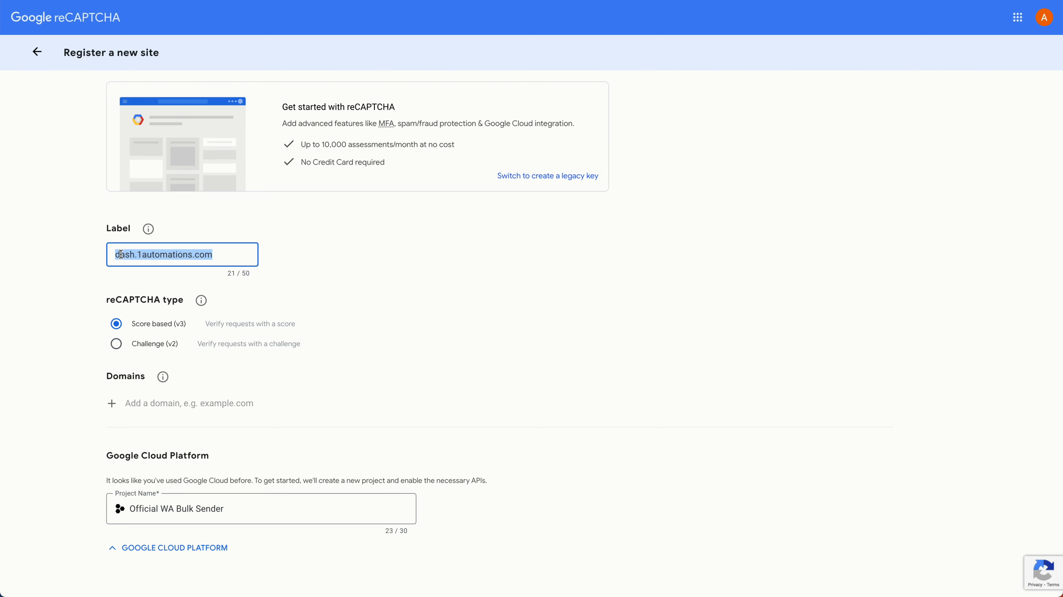
Choose the Challenge (v2) "I'm not a robot" Checkbox type, add the domain dash.1automations.com and submit the registration
click(143, 347)
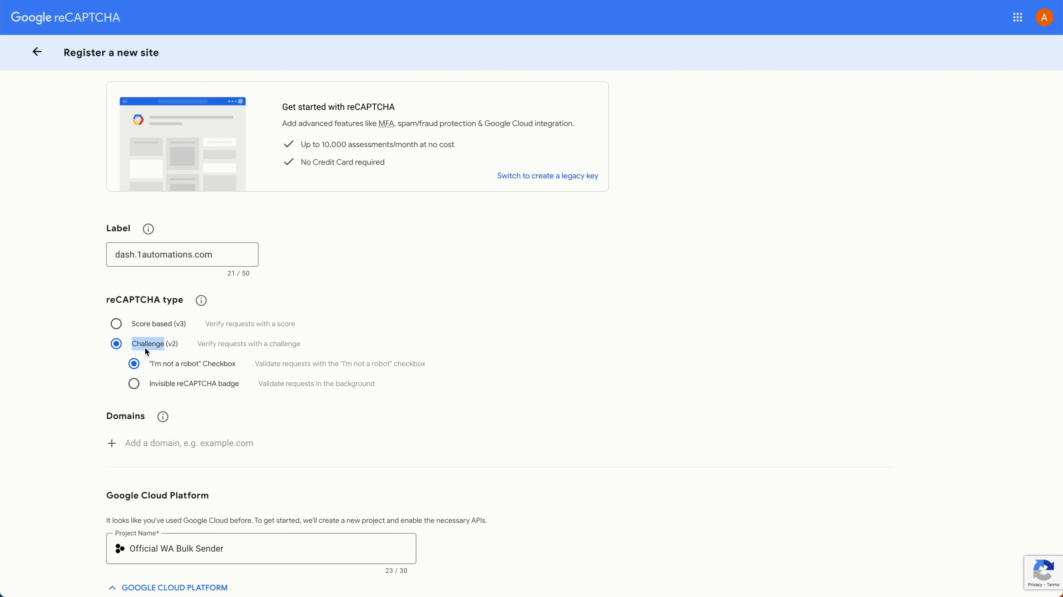
scroll(205, 363, down, 3)
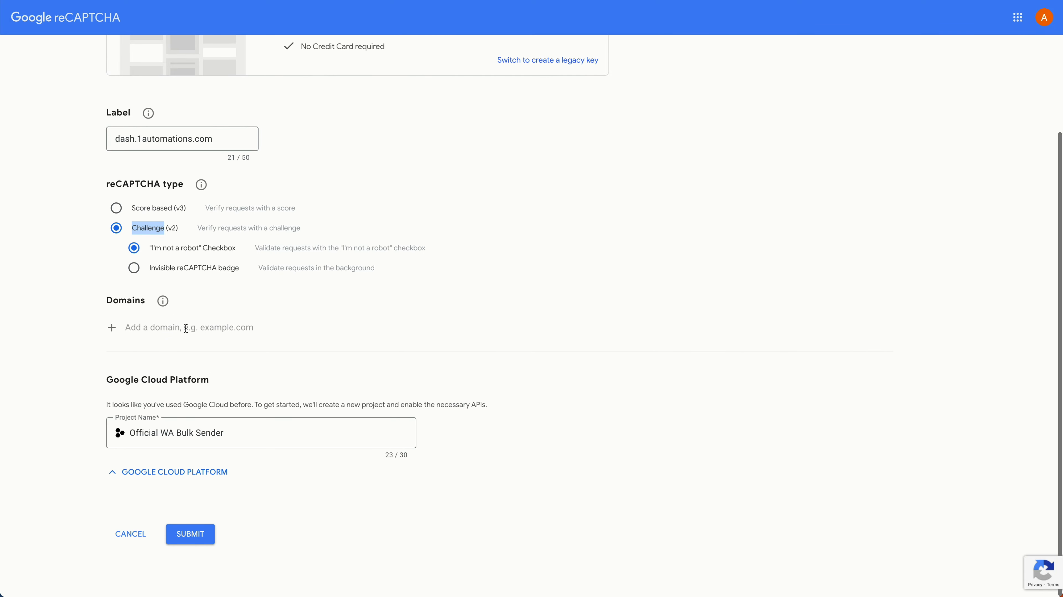
click(185, 328)
key(ctrl+v)
click(65, 361)
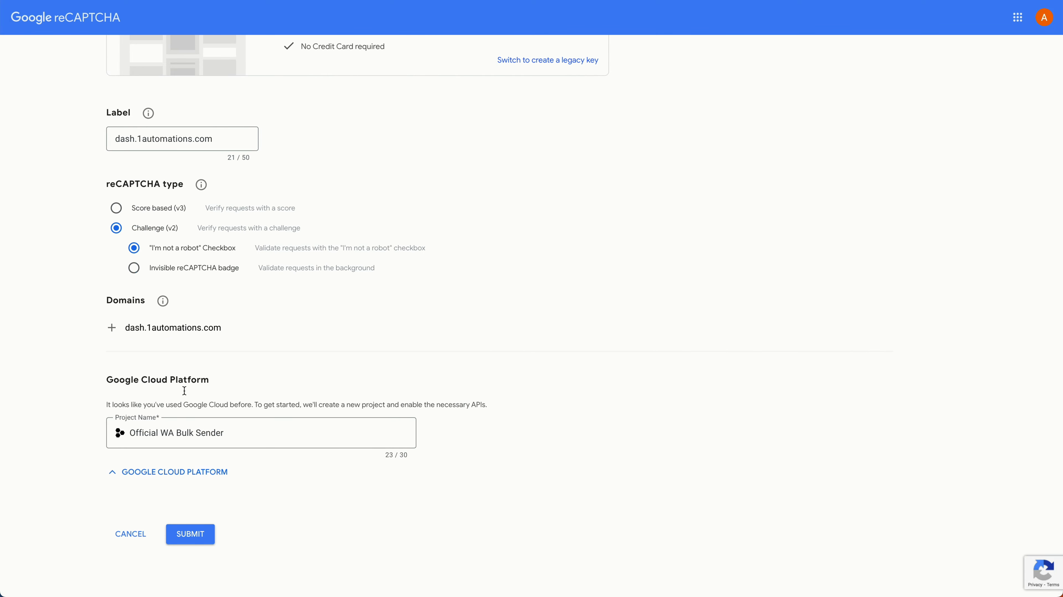
click(204, 541)
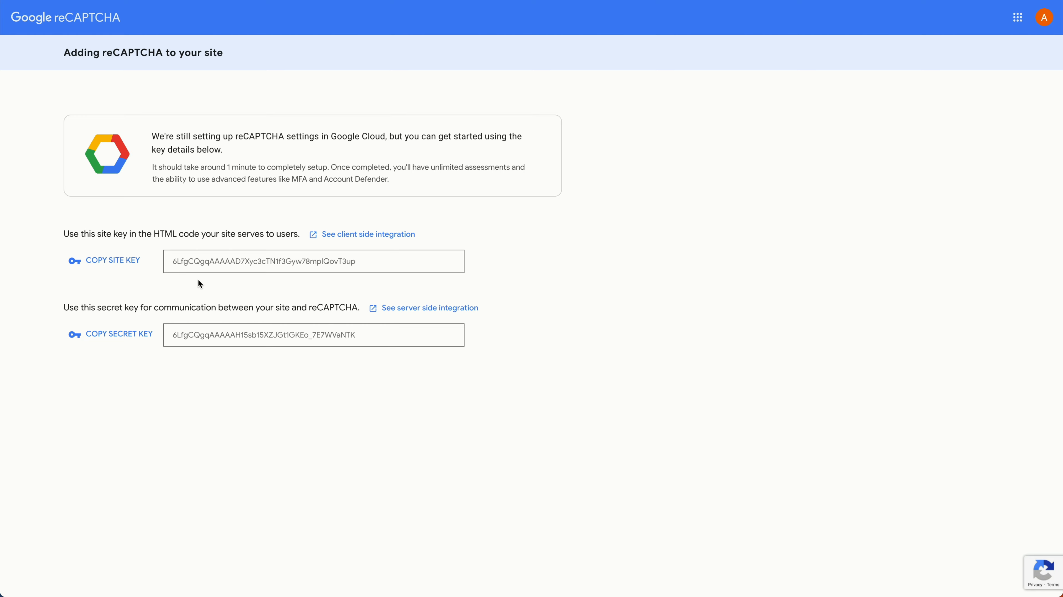
Copy the generated reCAPTCHA site key into the Google reCaptcha Site Key field of the panel's brand settings
click(122, 261)
key(ctrl+Tab)
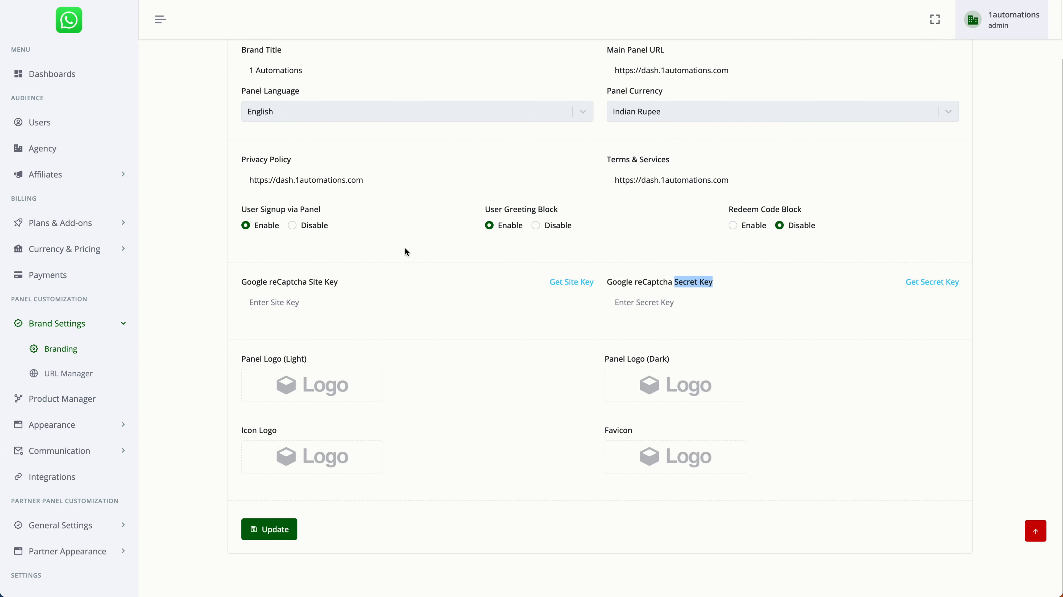
click(382, 297)
key(ctrl+v)
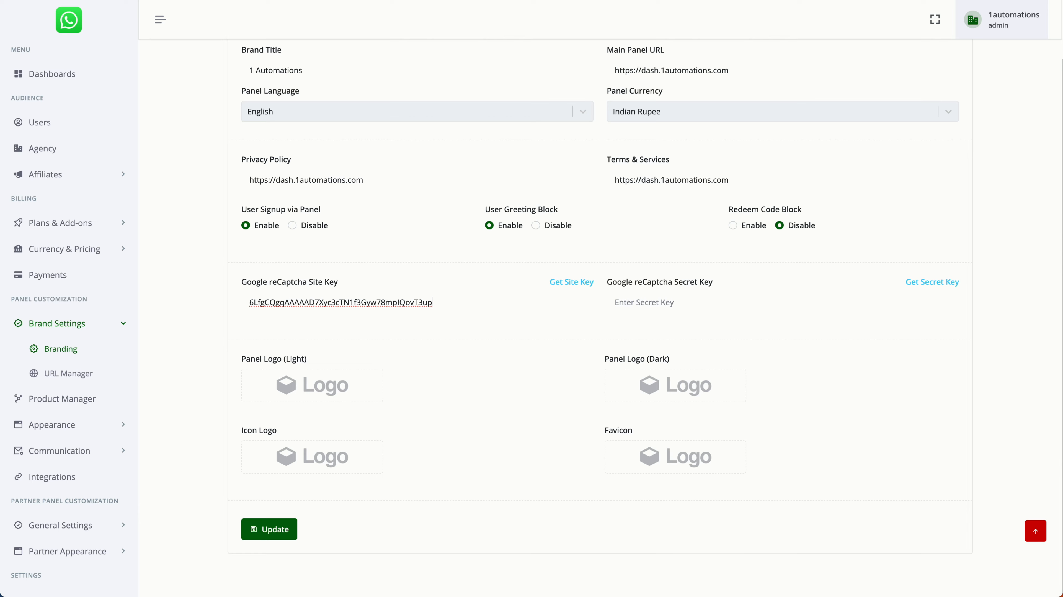
Copy the generated reCAPTCHA secret key into the Google reCaptcha Secret Key field of the brand settings
key(ctrl+shift+Tab)
click(121, 364)
key(ctrl+Tab)
click(618, 302)
key(ctrl+v)
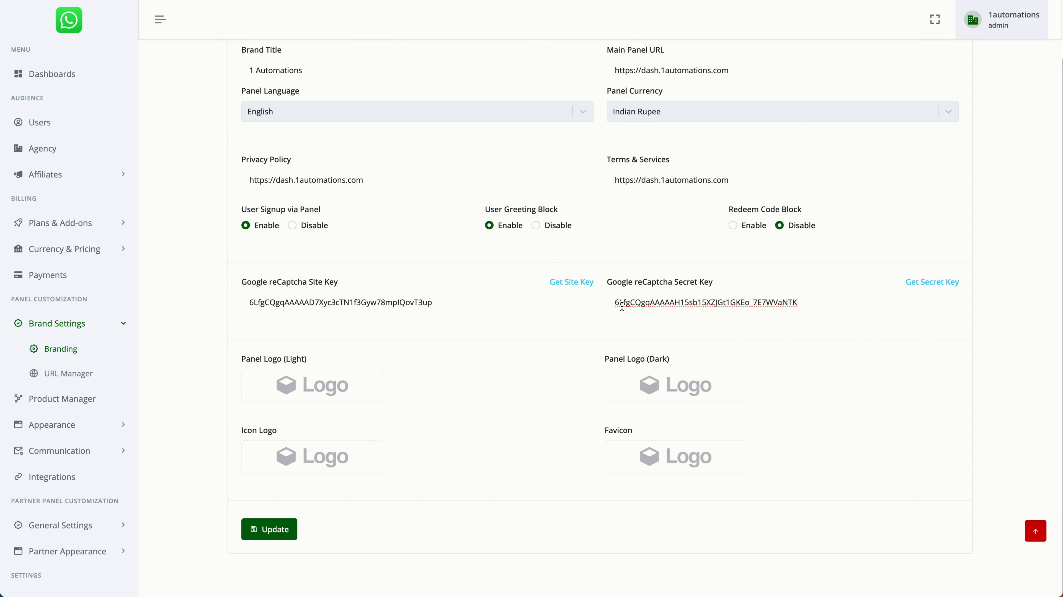
Upload the brand's logo image from Downloads as the light and dark panel logos, icon logo and favicon, and save the brand settings
click(341, 395)
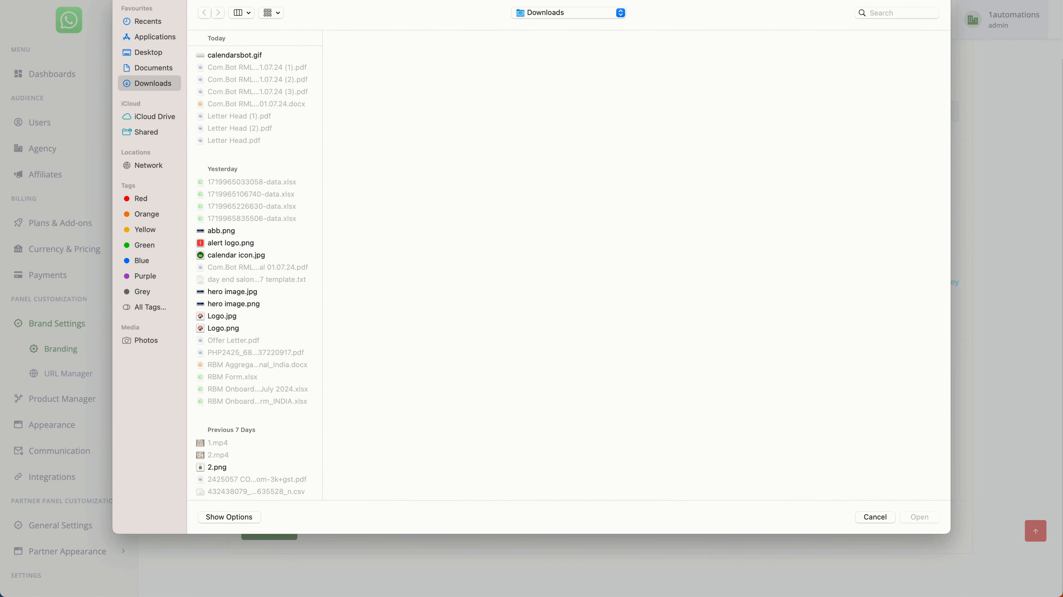
double_click(240, 317)
click(692, 399)
double_click(249, 309)
click(337, 467)
double_click(235, 328)
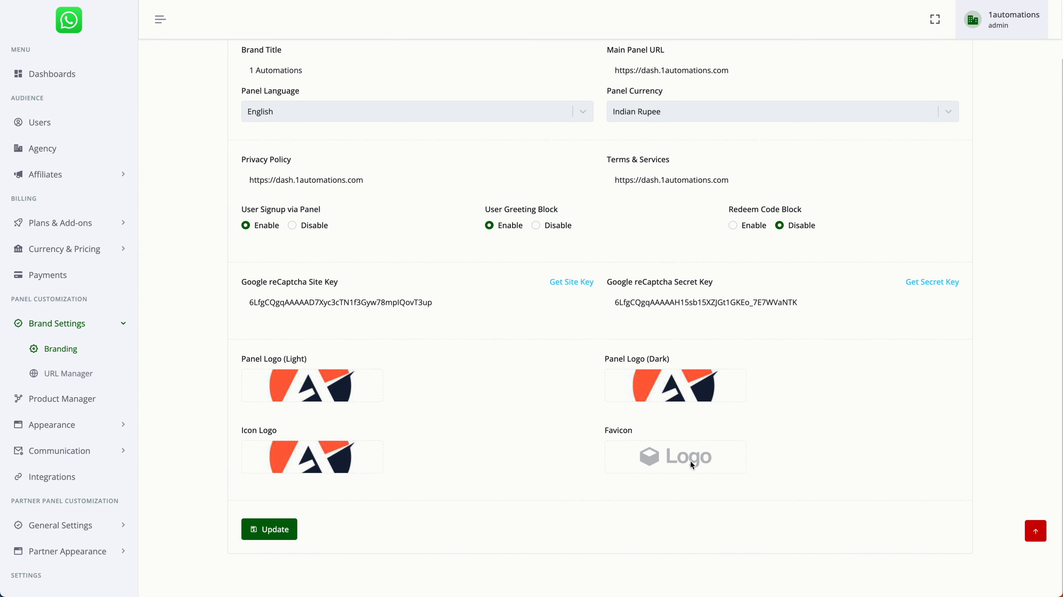
click(692, 464)
double_click(223, 328)
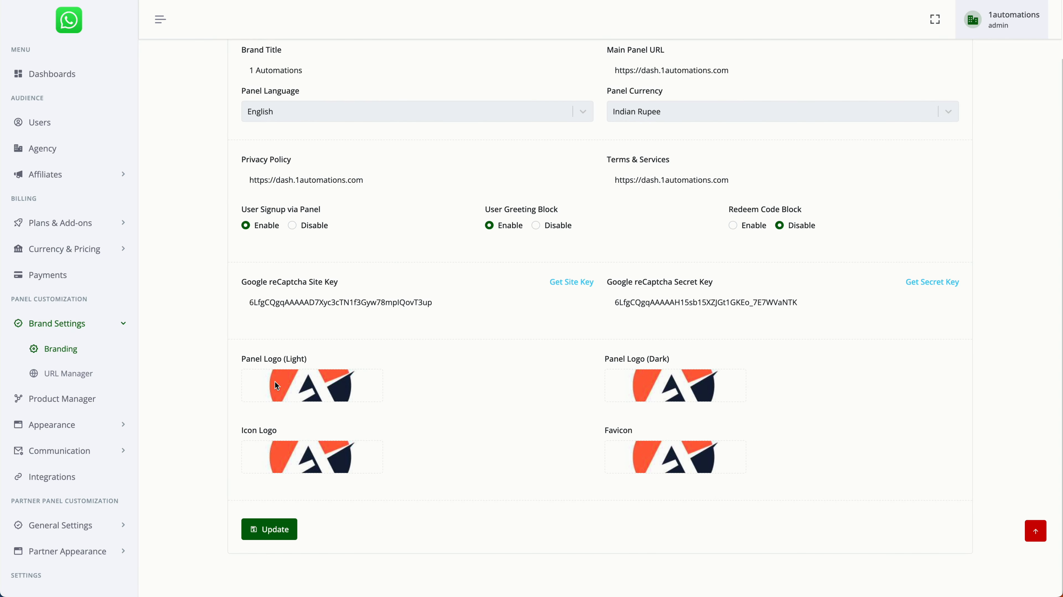
click(273, 530)
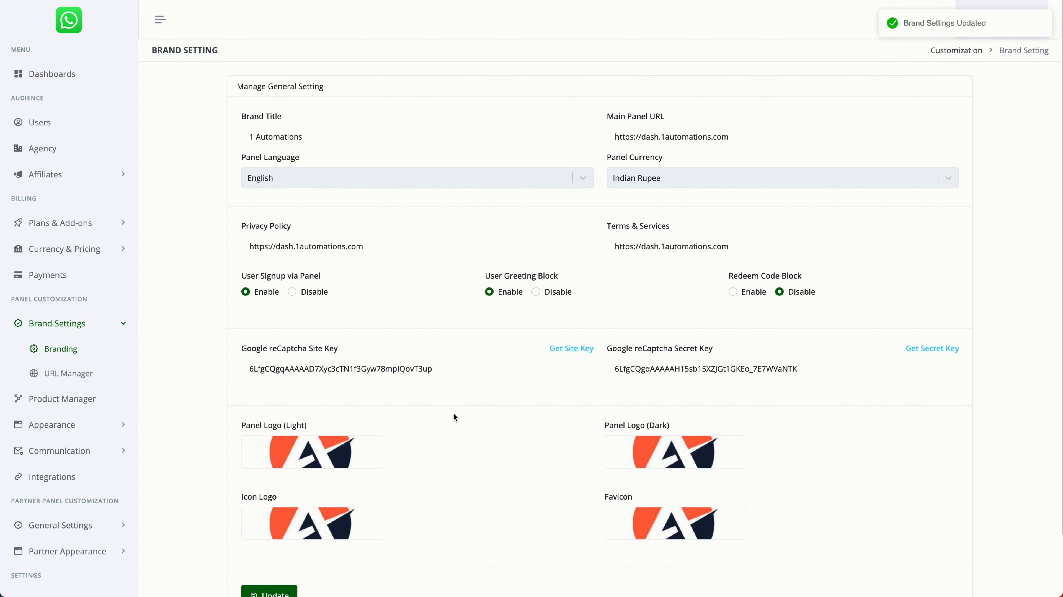
triple_click(717, 139)
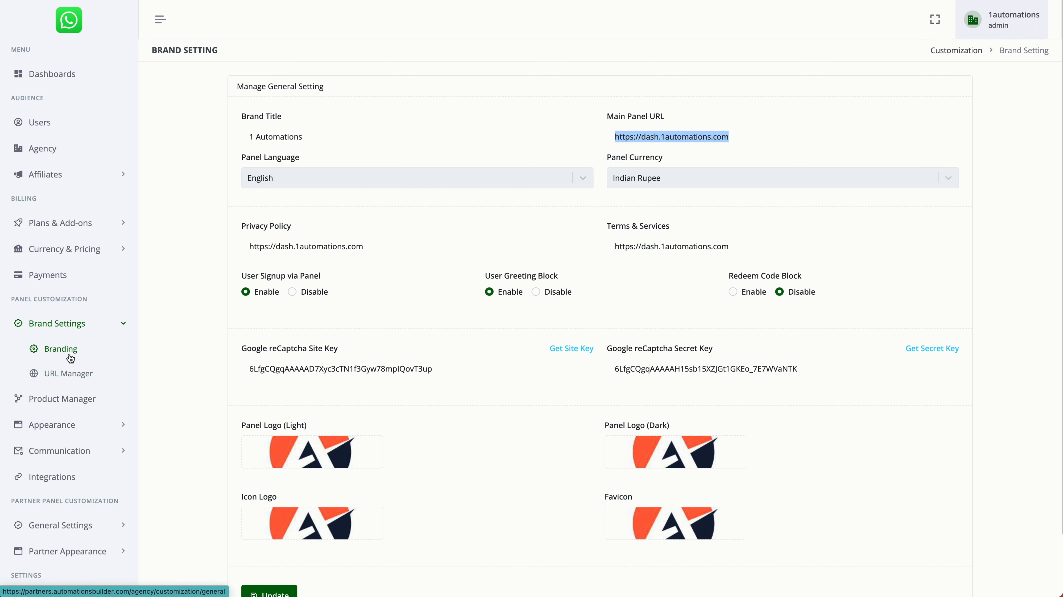
click(69, 374)
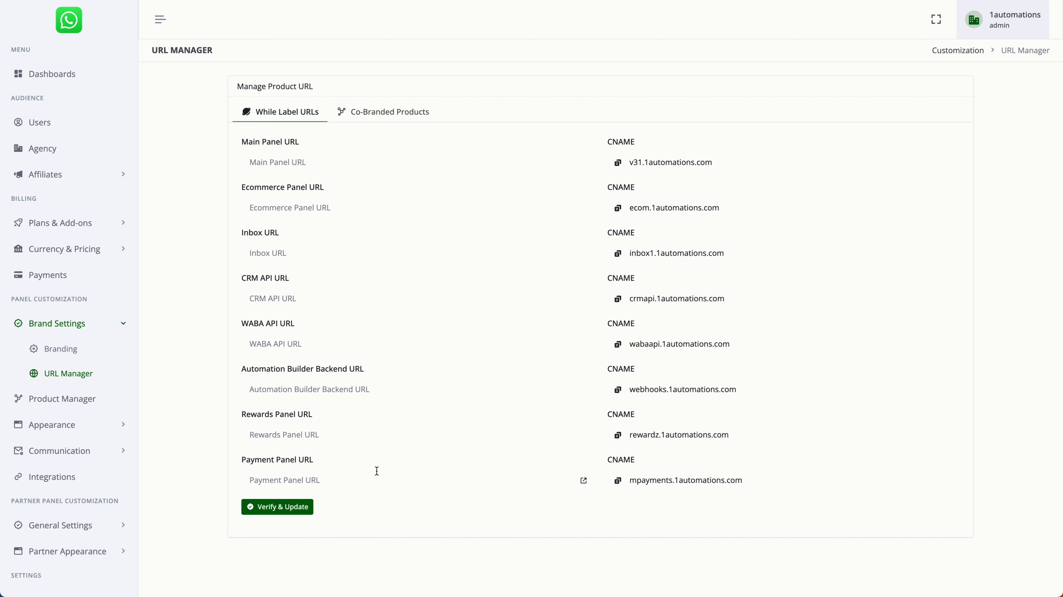
click(279, 164)
key(super+v)
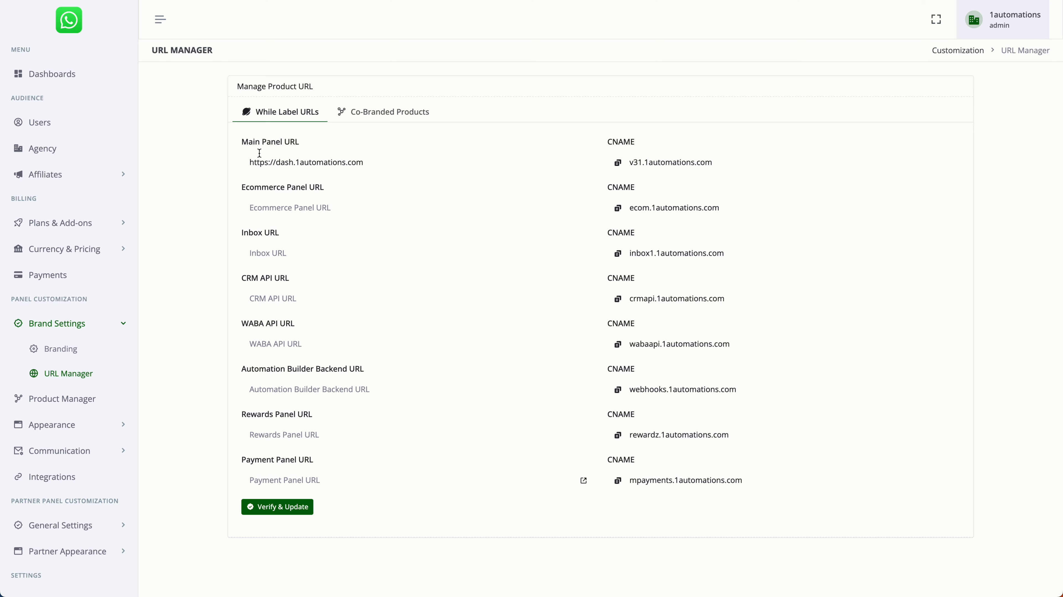
key(super+a)
key(BackSpace)
key(super+v)
click(277, 159)
double_click(277, 159)
Copy the main panel's CNAME and save a proxied Cloudflare CNAME record named dash targeting v31.1automations.com
double_click(615, 143)
click(617, 162)
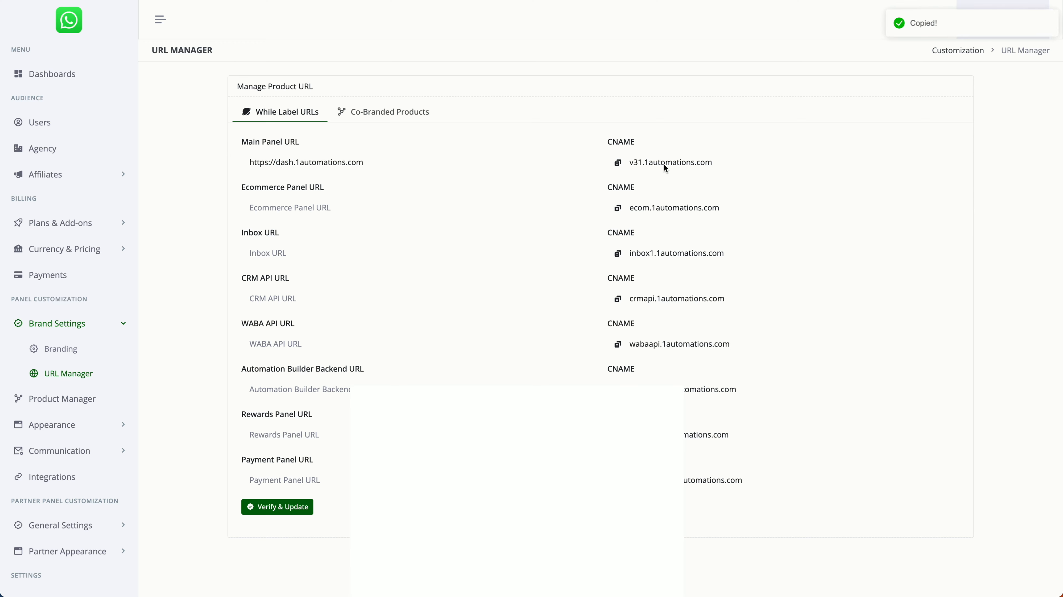
key(ctrl+Tab)
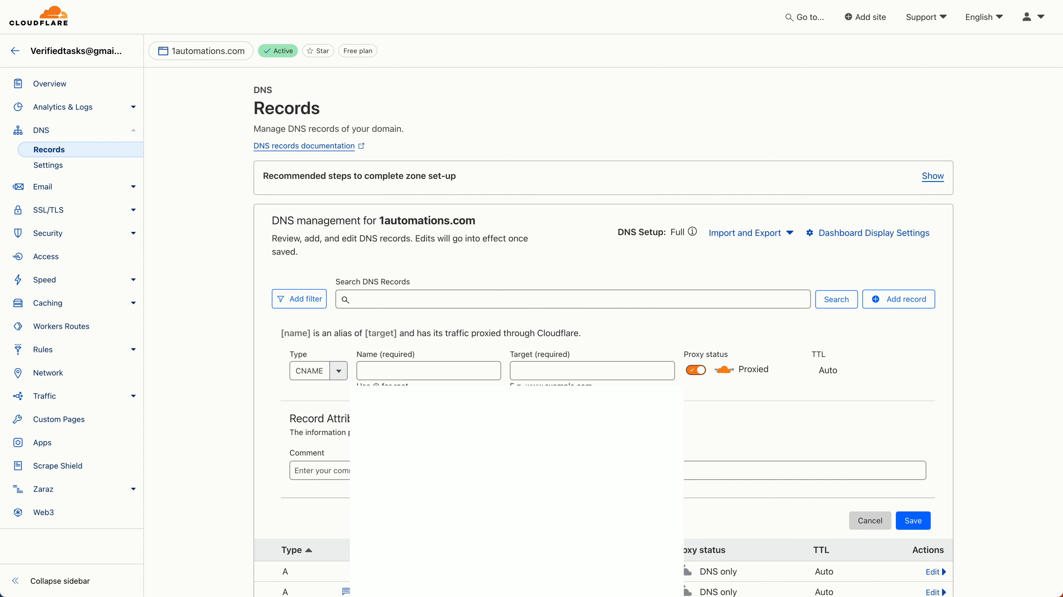
click(425, 363)
text(d)
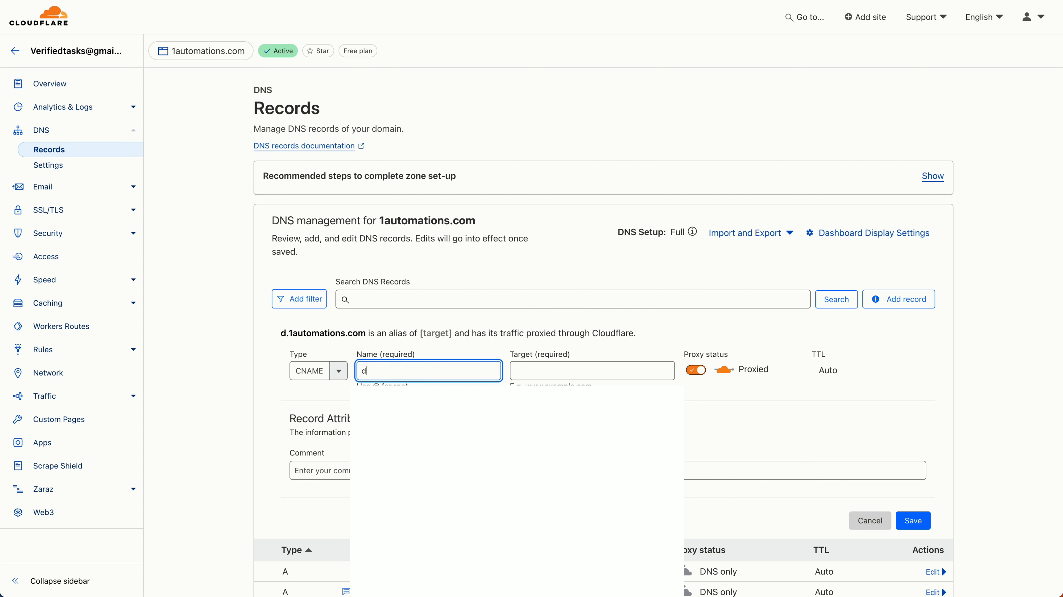
text(ash)
click(511, 370)
key(ctrl+v)
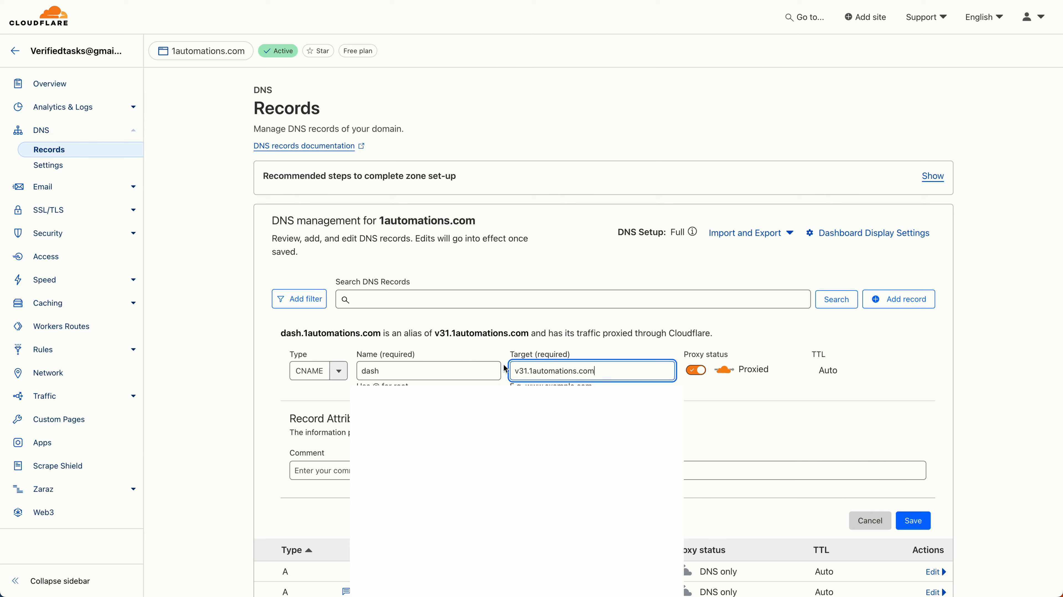
drag(515, 370, 600, 370)
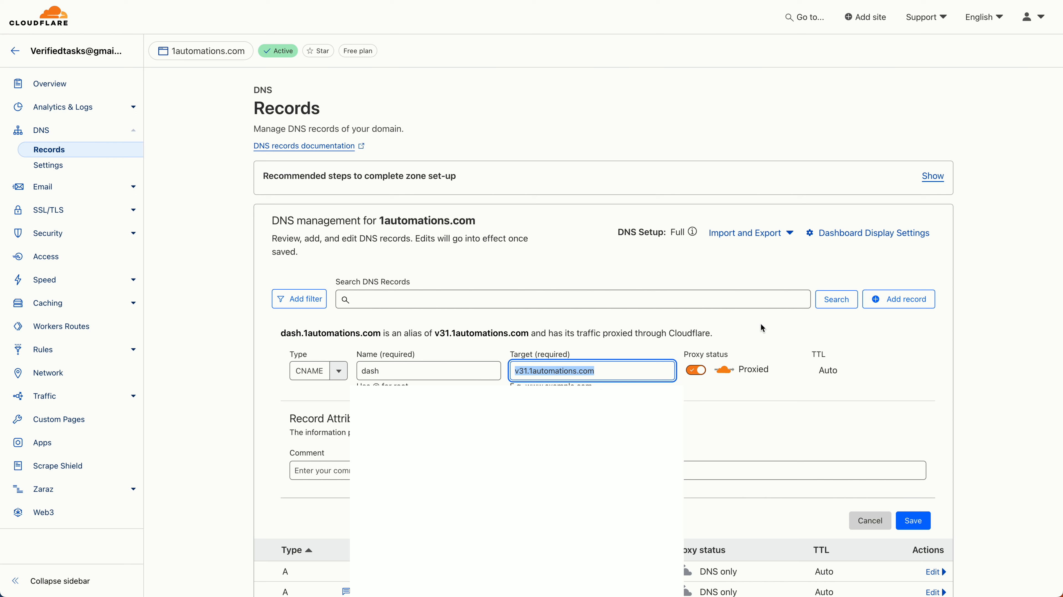
click(927, 521)
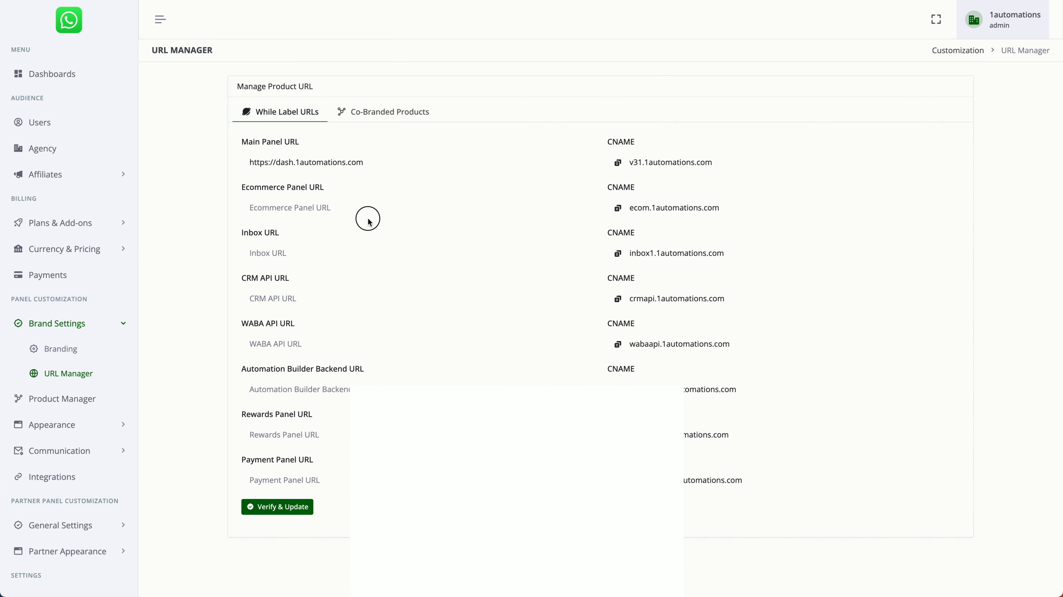
click(360, 207)
key(ctrl+v)
key(ctrl+z)
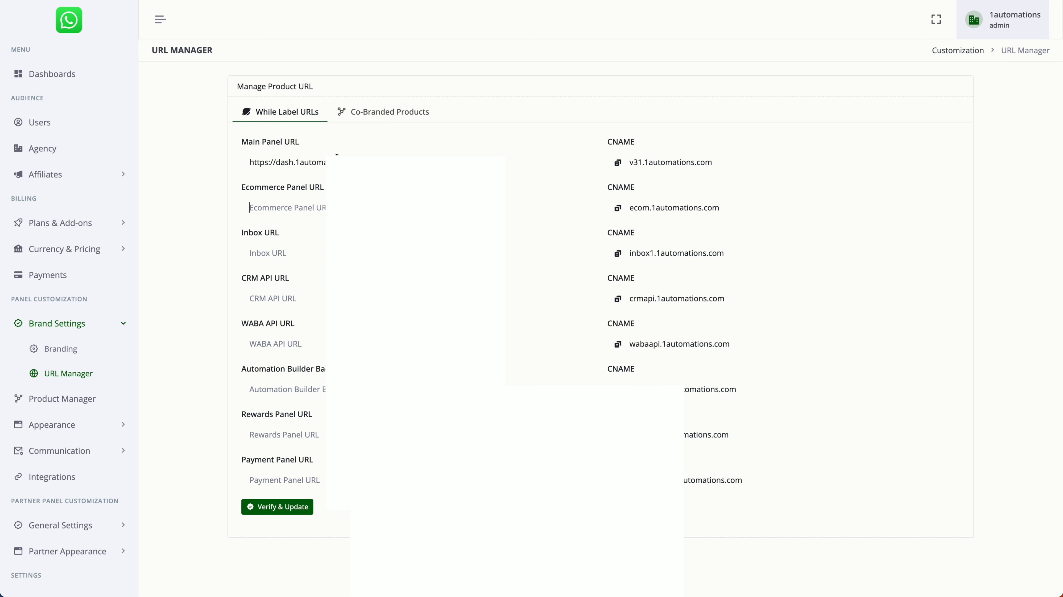
triple_click(337, 161)
key(super+c)
click(344, 208)
key(super+v)
double_click(287, 209)
text(ecomapp)
double_click(288, 208)
In Cloudflare, start a new DNS record of type CNAME named ecomapp
key(ctrl+Tab)
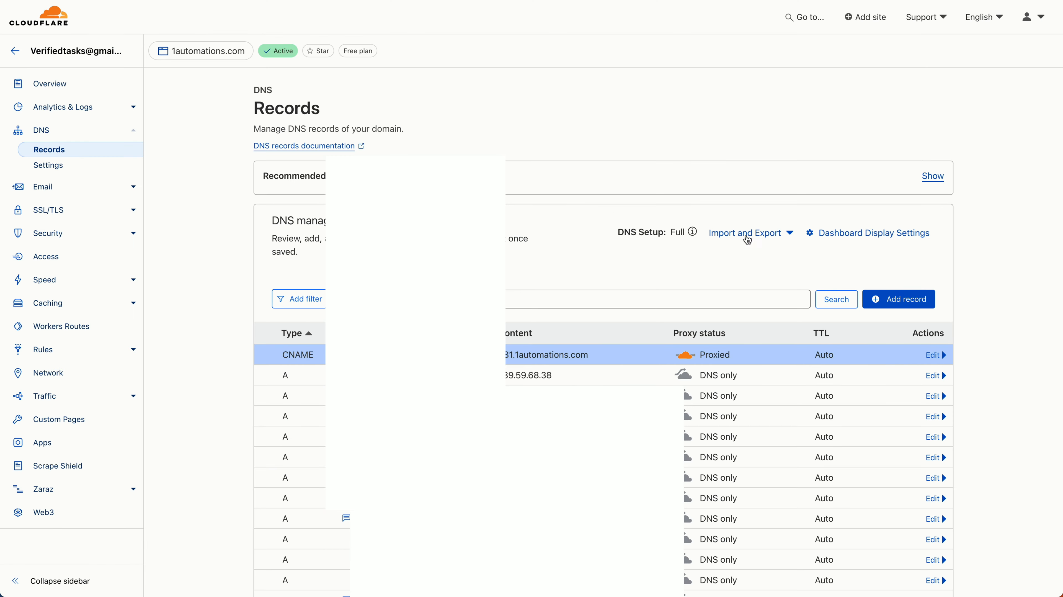
click(886, 294)
text(cmn)
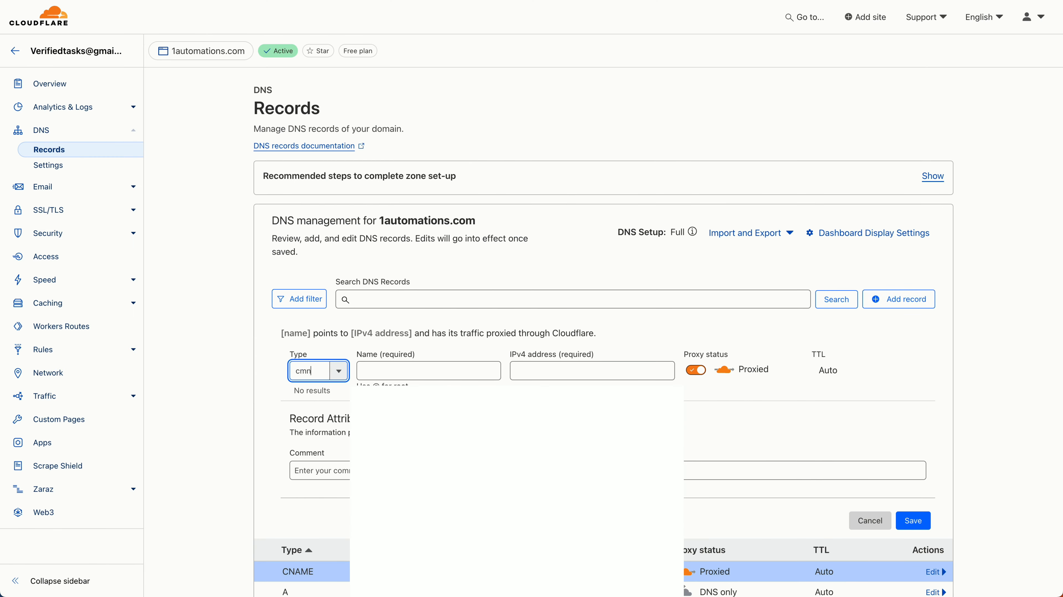
text(a)
key(BackSpace)
key(BackSpace)
key(BackSpace)
key(BackSpace)
text(cna)
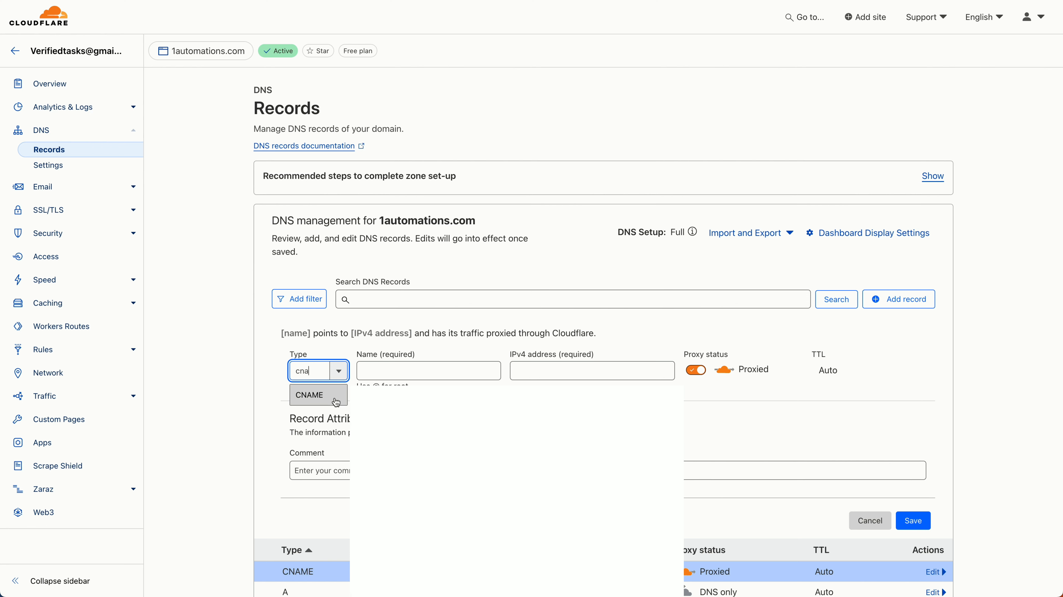
key(Return)
click(367, 372)
key(ctrl+v)
Copy the Ecommerce Panel's CNAME from the URL Manager, set it as the Cloudflare record's target, ecom.1automations.com, and save the proxied record
key(ctrl+shift+Tab)
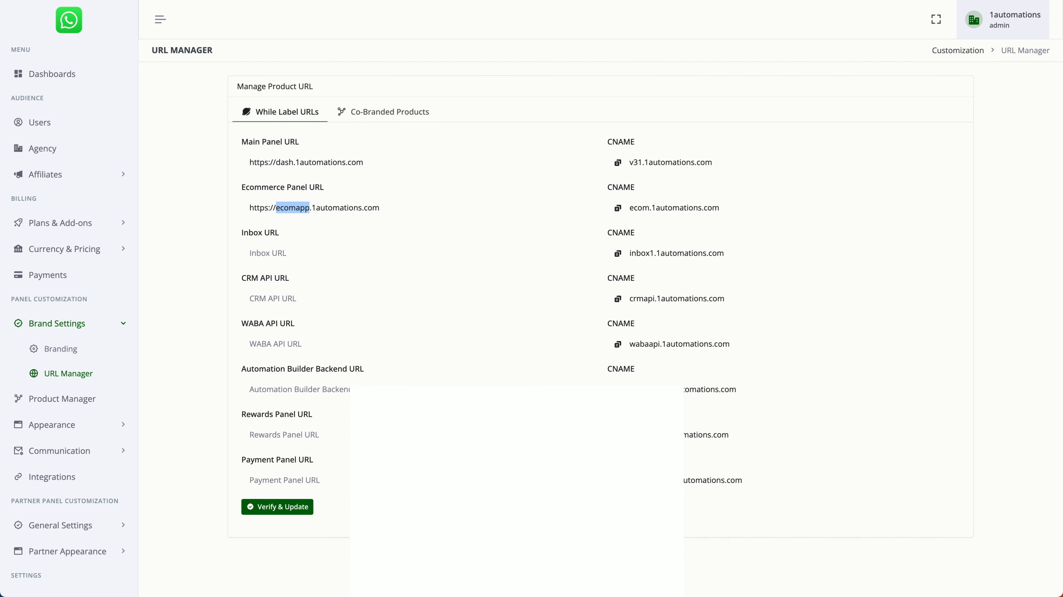
double_click(695, 208)
double_click(694, 209)
click(618, 207)
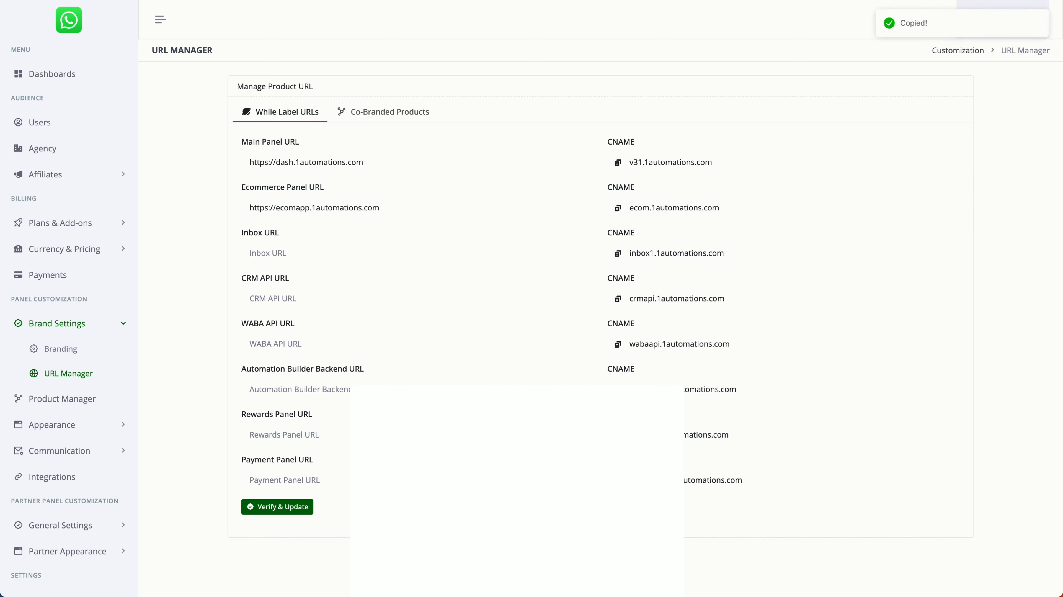
key(ctrl+Tab)
click(608, 367)
key(ctrl+v)
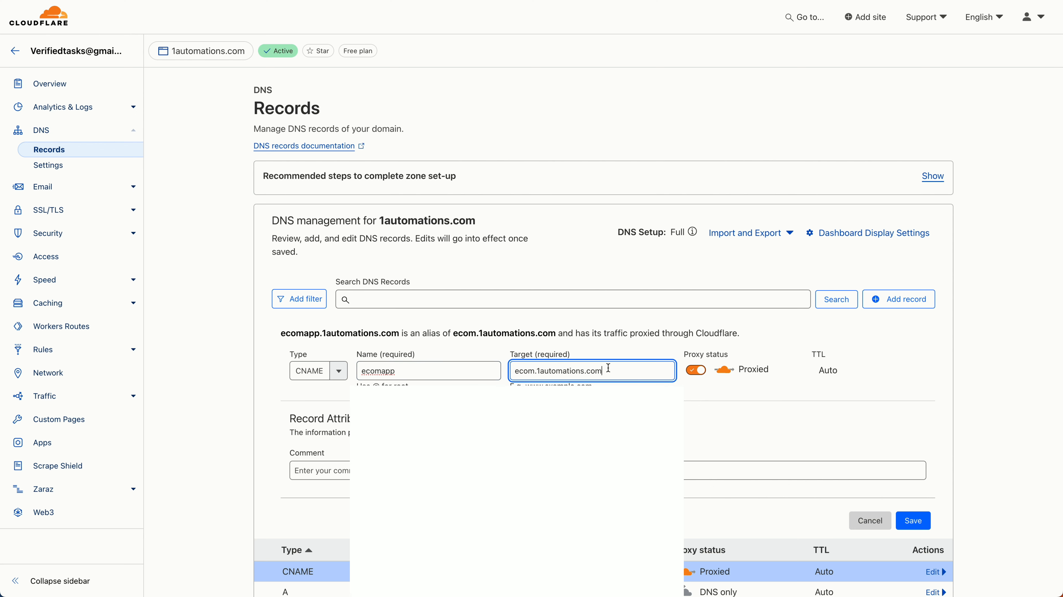
drag(681, 355, 778, 383)
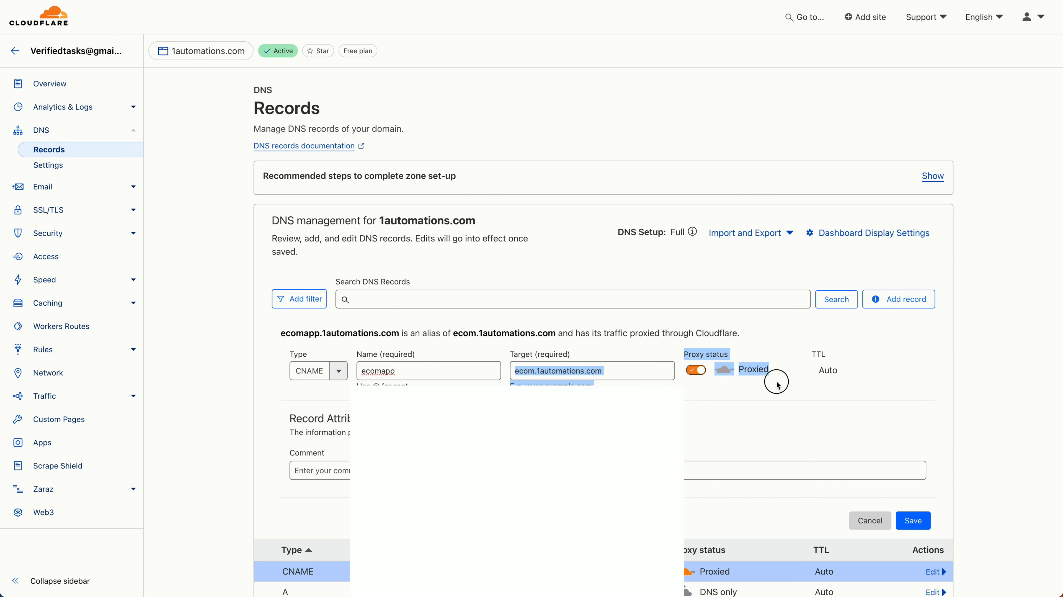
click(796, 393)
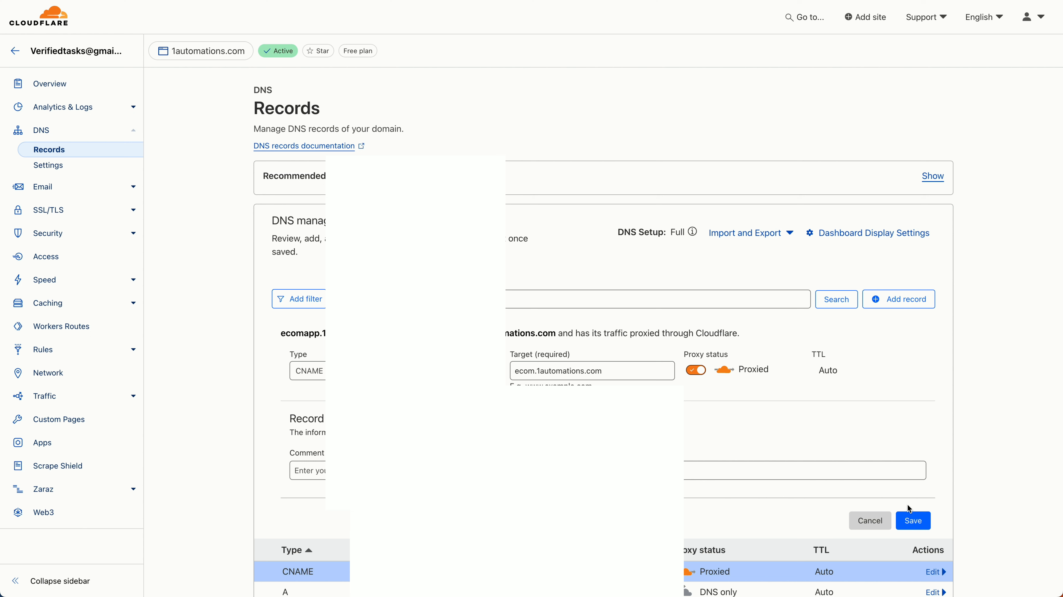
click(912, 520)
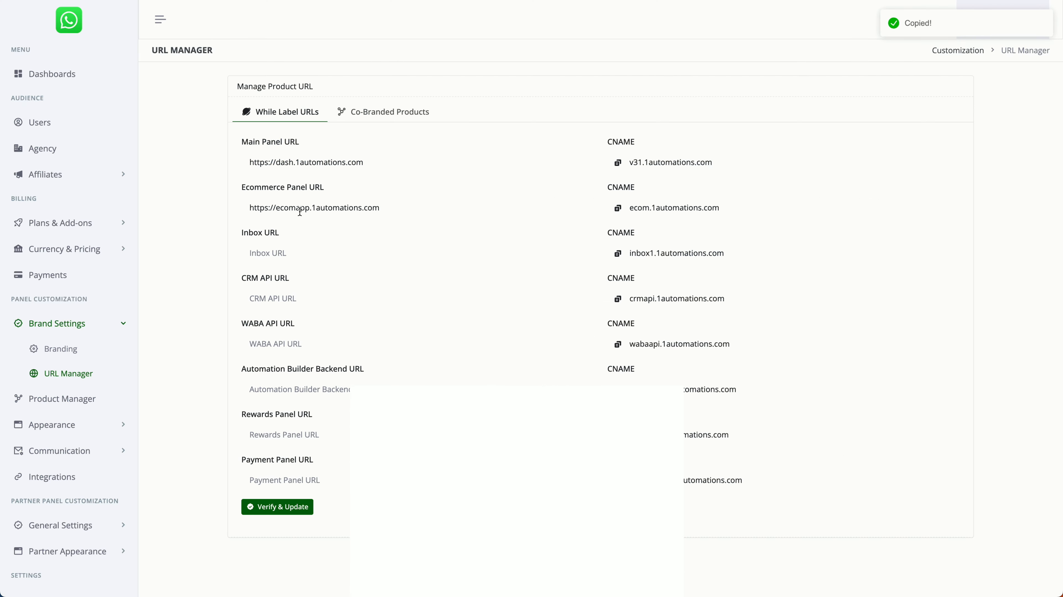
triple_click(299, 211)
key(ctrl+c)
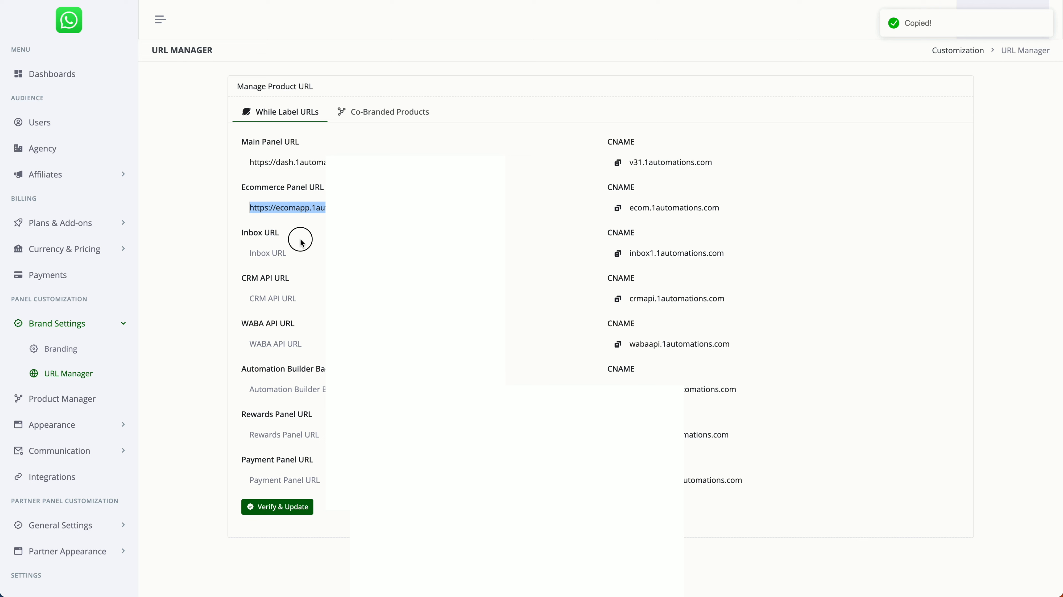
click(299, 250)
key(ctrl+v)
double_click(295, 251)
text(inboxapp)
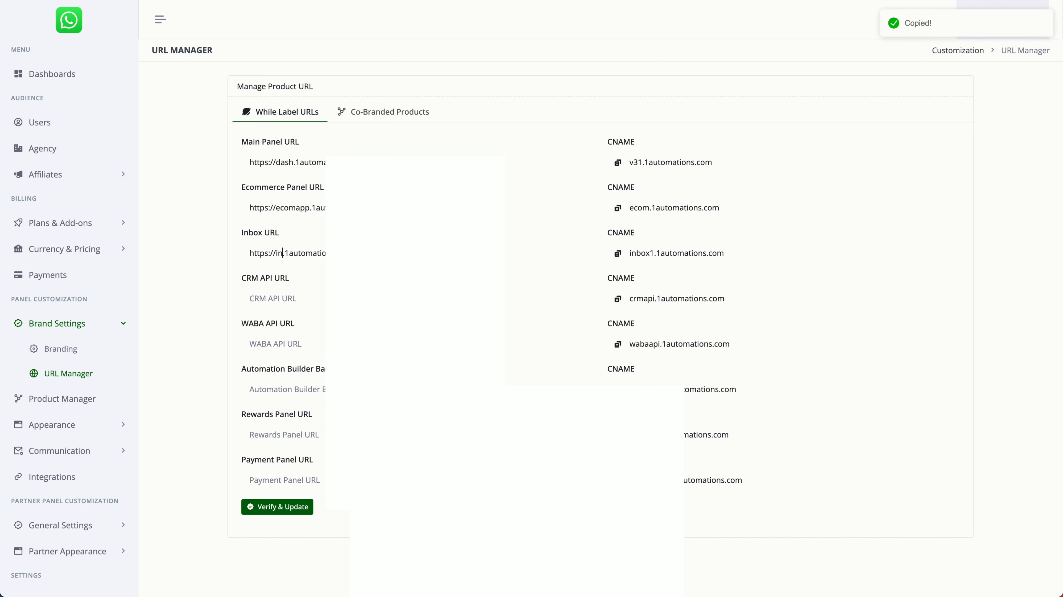
drag(248, 206, 376, 209)
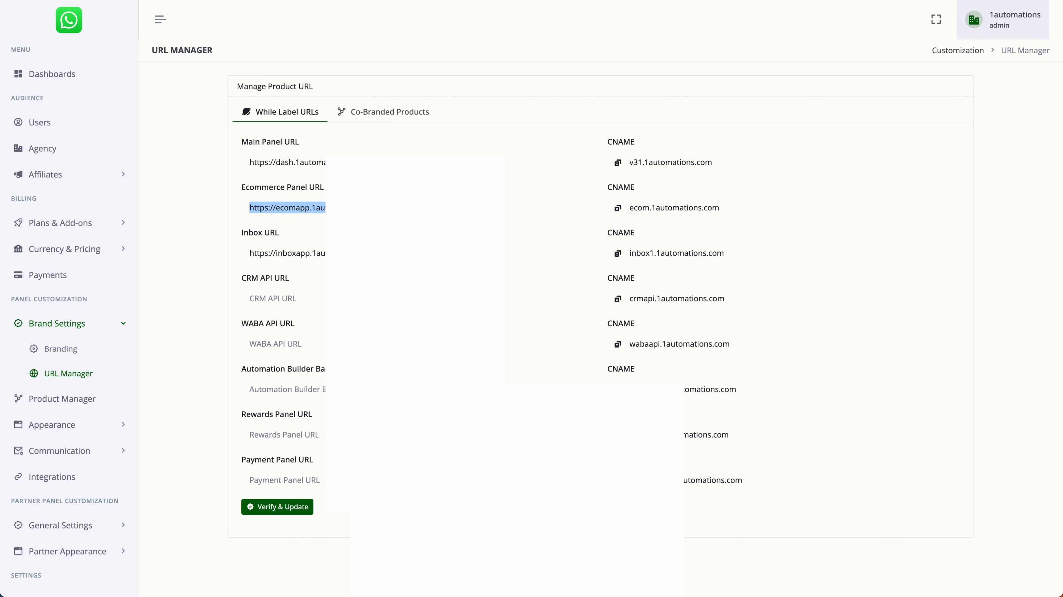
double_click(305, 253)
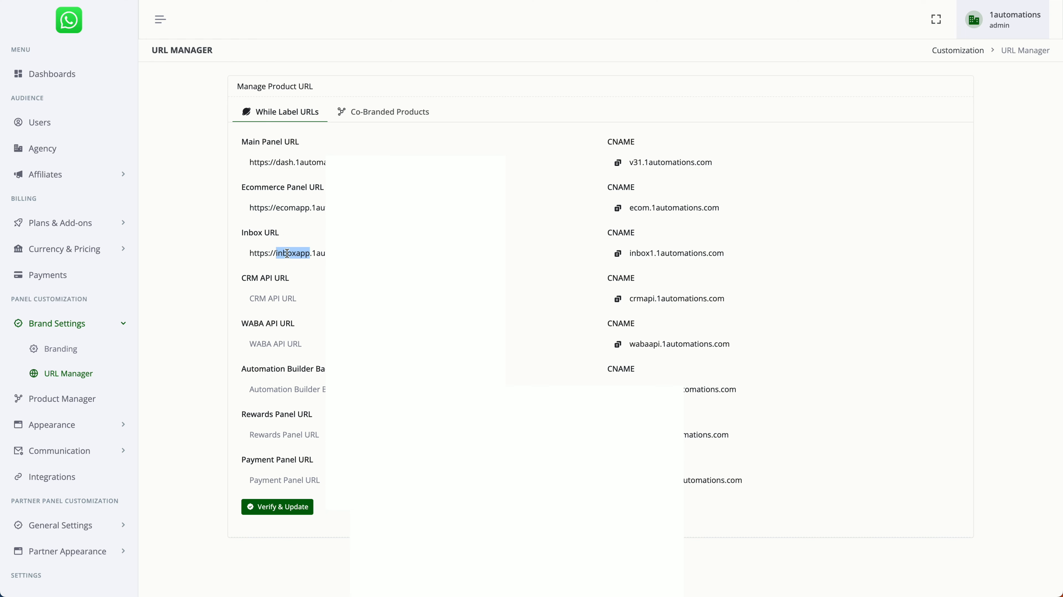
In Cloudflare, start a new DNS record of type CNAME named inboxapp
key(alt+Tab)
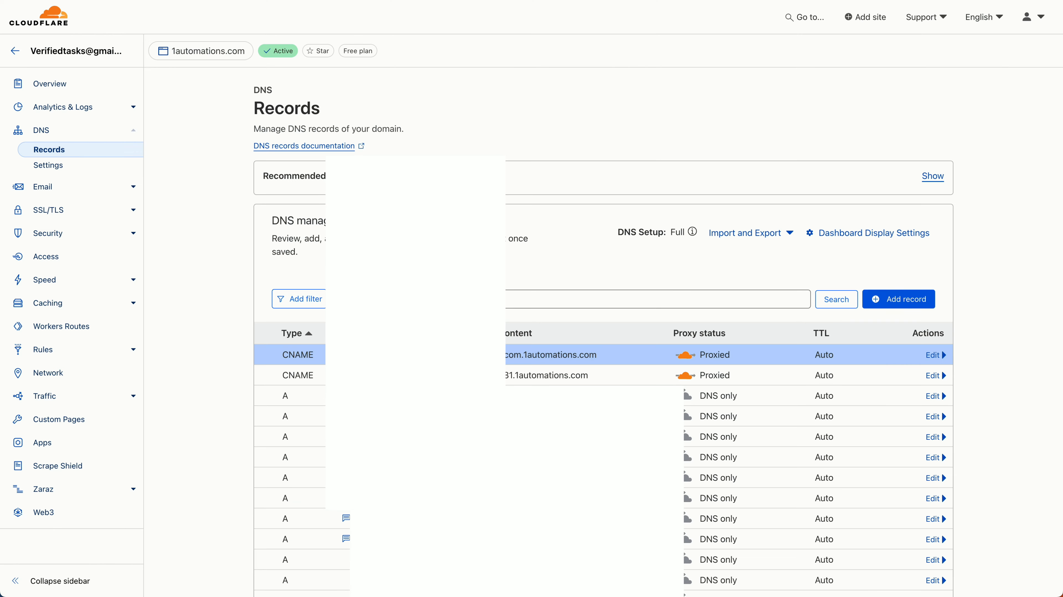
click(898, 299)
click(317, 371)
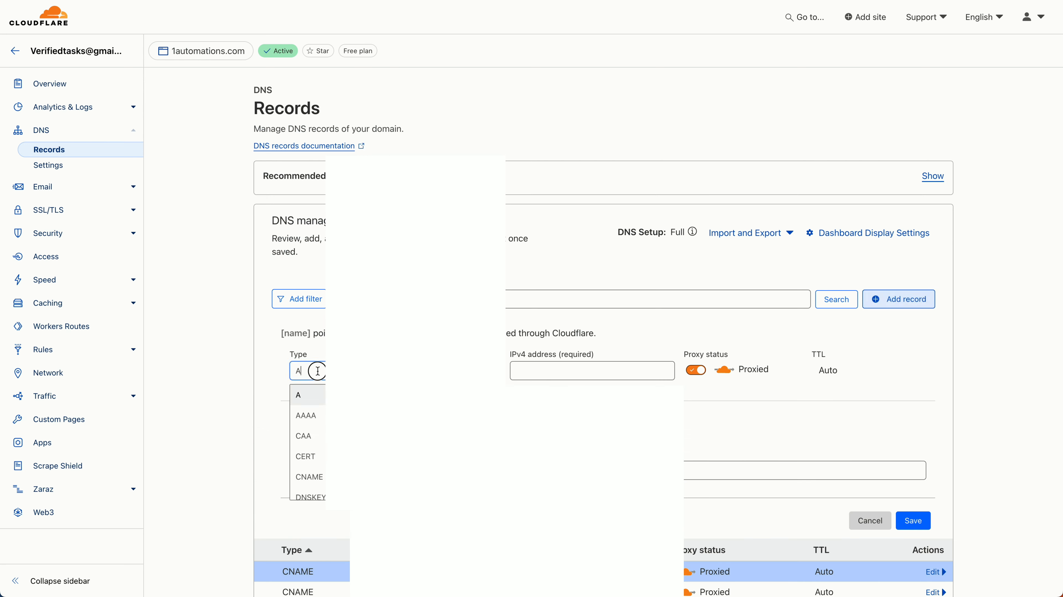
text(cna)
click(317, 399)
click(399, 370)
key(ctrl+v)
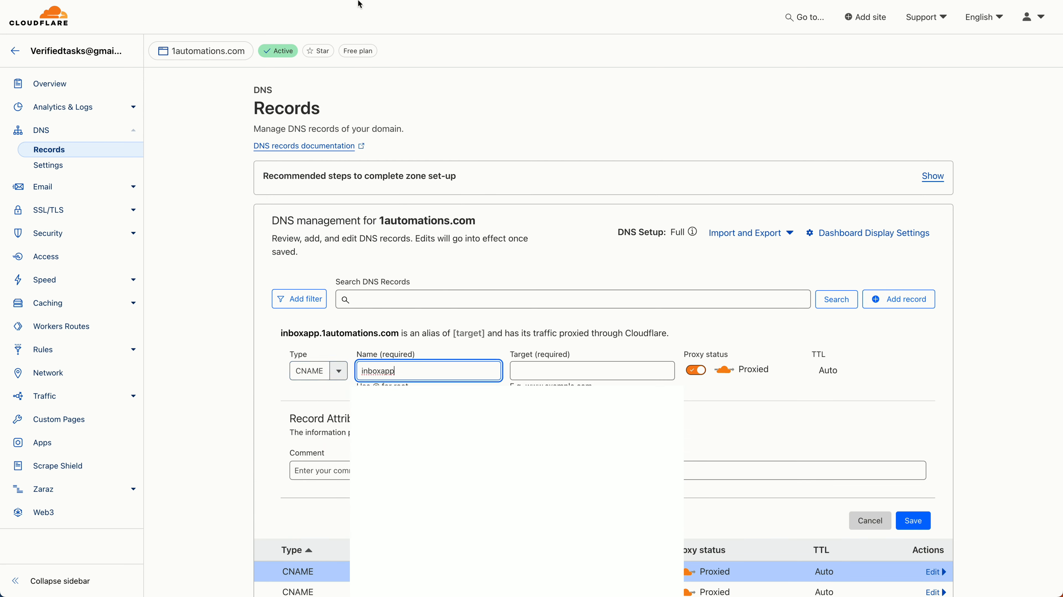
Copy the Inbox CNAME from the URL Manager, set it as the Cloudflare record's target, inbox1.1automations.com, and save the proxied record
key(alt+Tab)
click(620, 250)
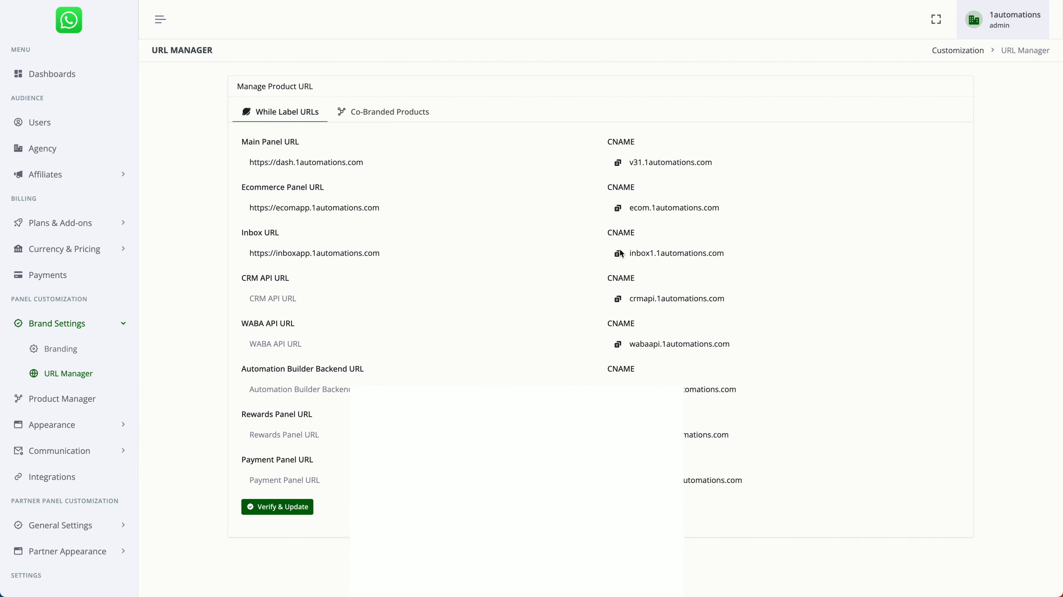
click(619, 254)
key(alt+Tab)
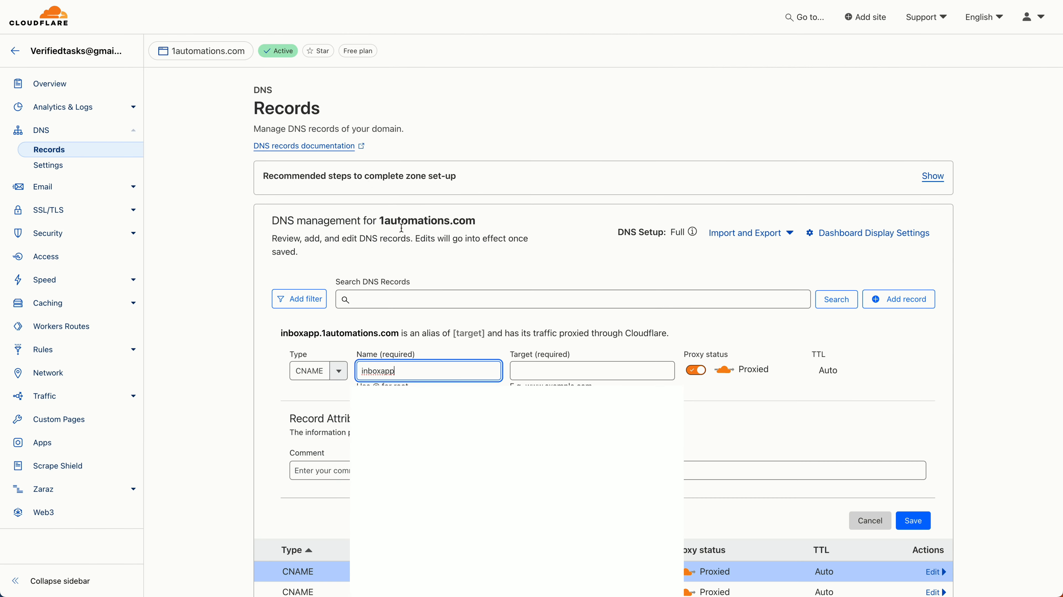
click(550, 368)
key(ctrl+v)
click(913, 519)
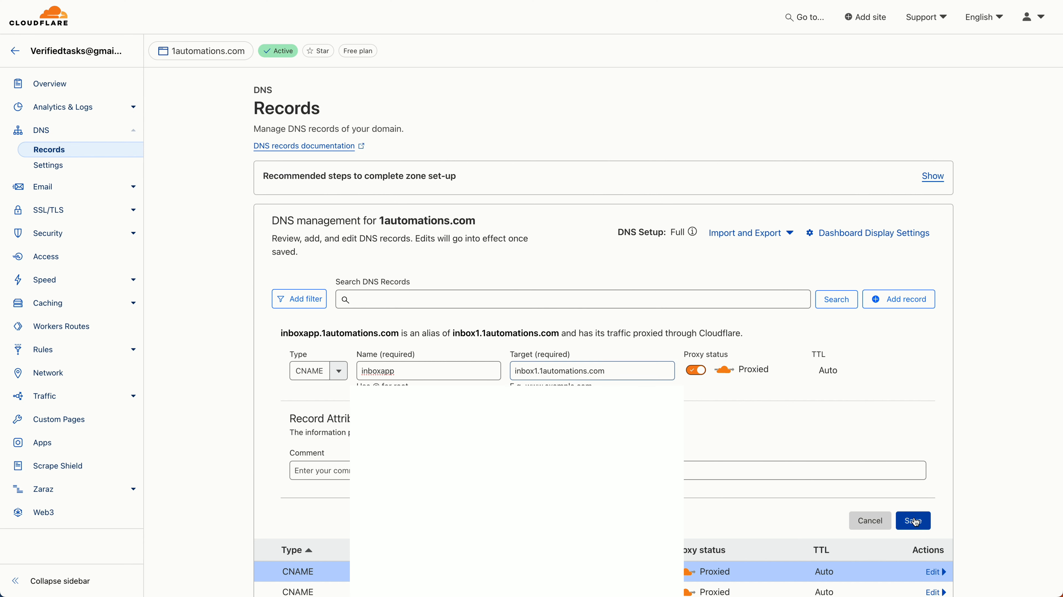
key(alt+Tab)
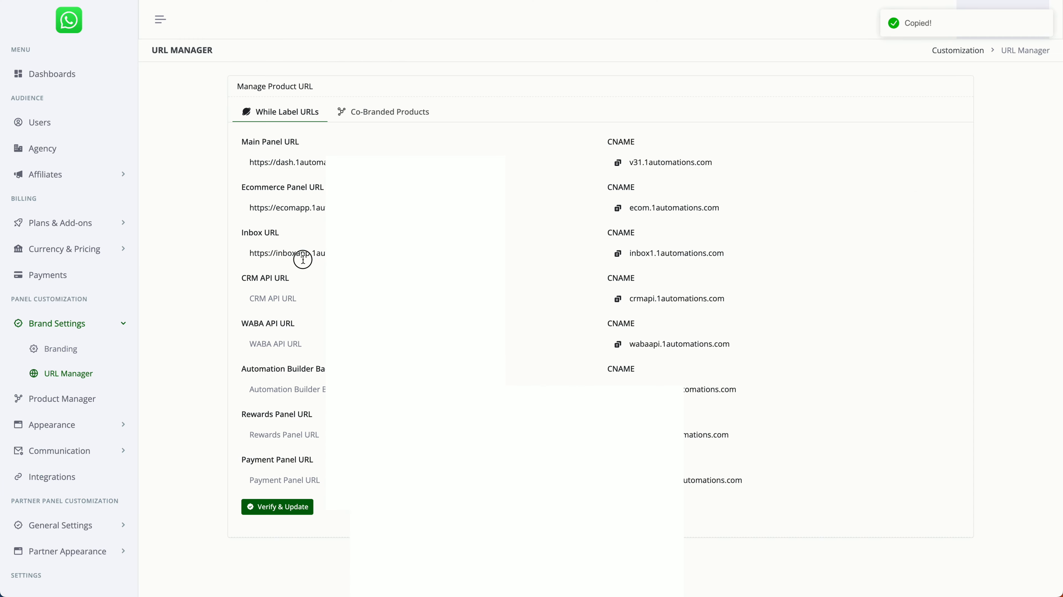
triple_click(301, 254)
key(ctrl+c)
click(295, 298)
key(ctrl+v)
double_click(286, 297)
text(crmapp)
double_click(285, 298)
In Cloudflare, start a new DNS record of type CNAME named crmapp
key(alt+Tab)
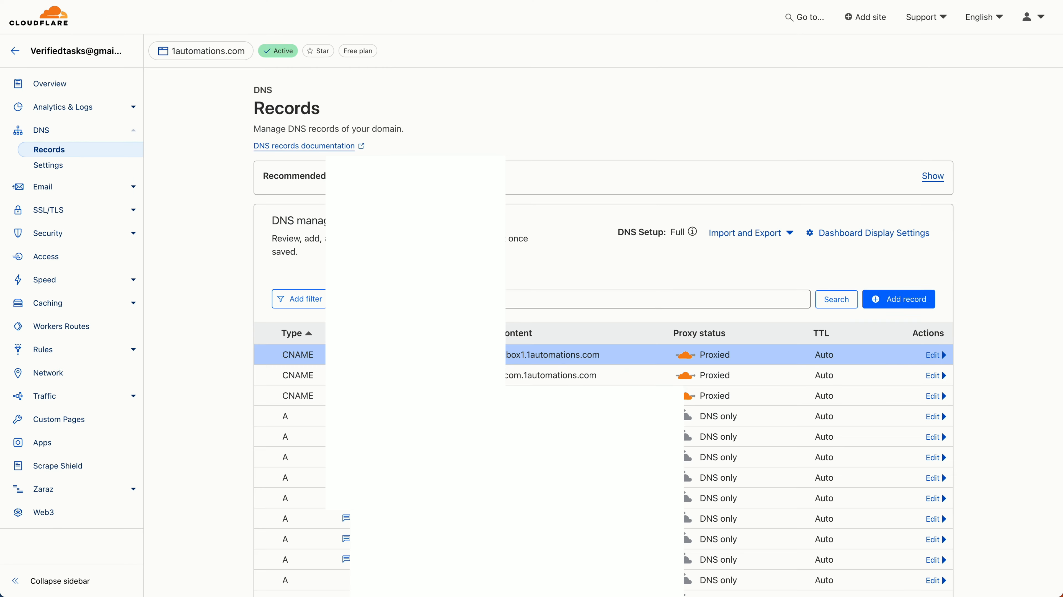
click(932, 299)
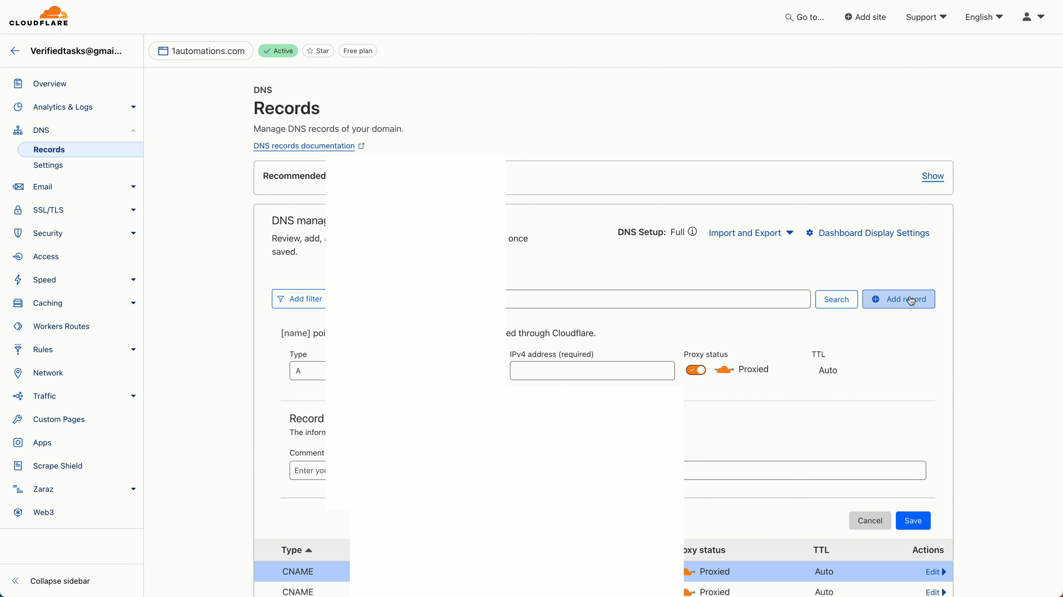
text(c)
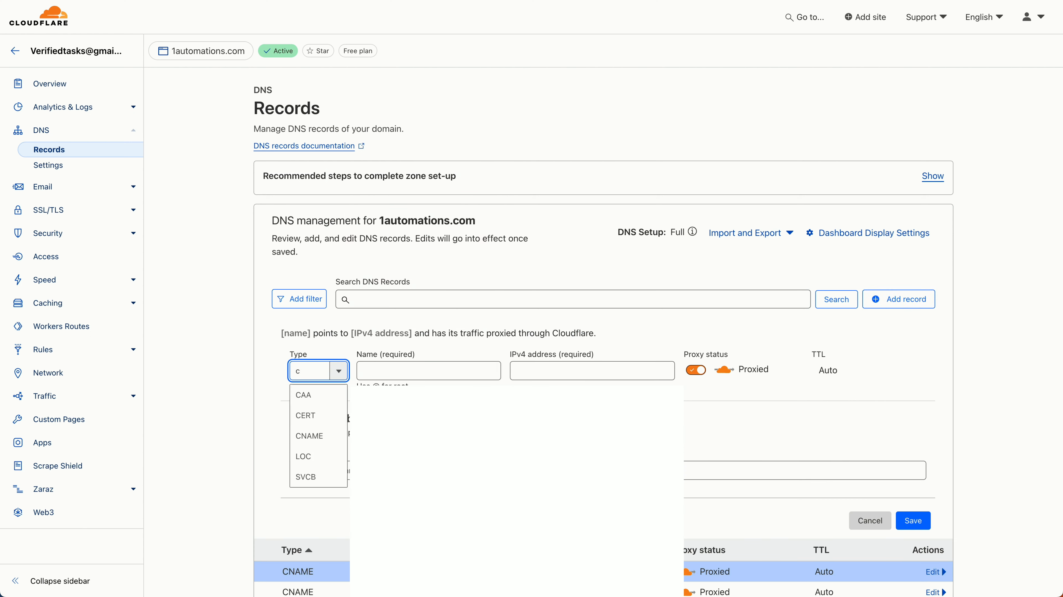
text(na)
click(314, 395)
click(364, 370)
text(crmapp)
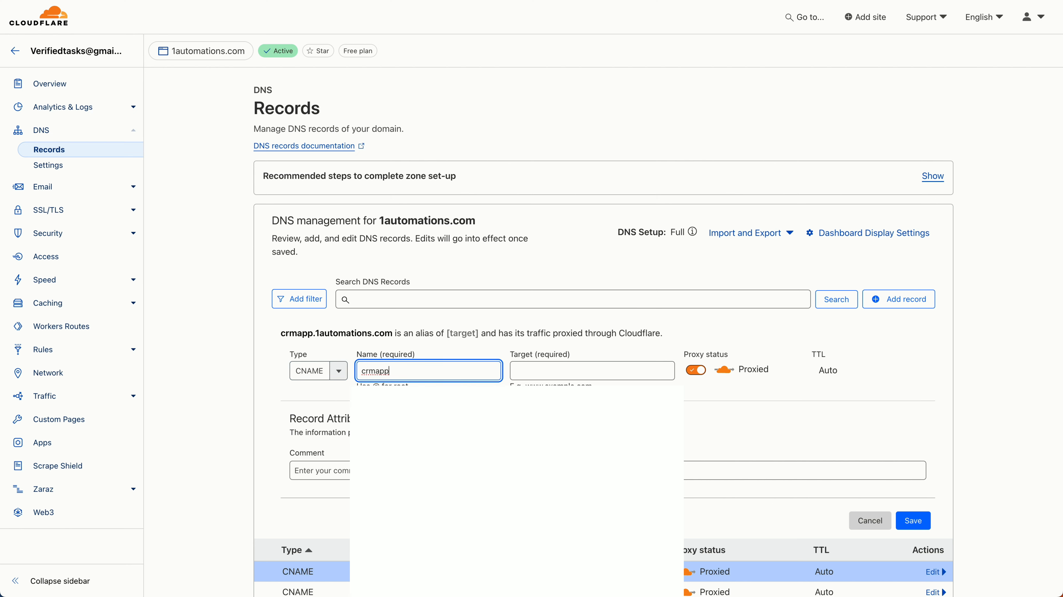
Copy the CRM API's CNAME from the URL Manager, set it as the Cloudflare record's target, crmapi.1automations.com, and save the proxied record
key(ctrl+Tab)
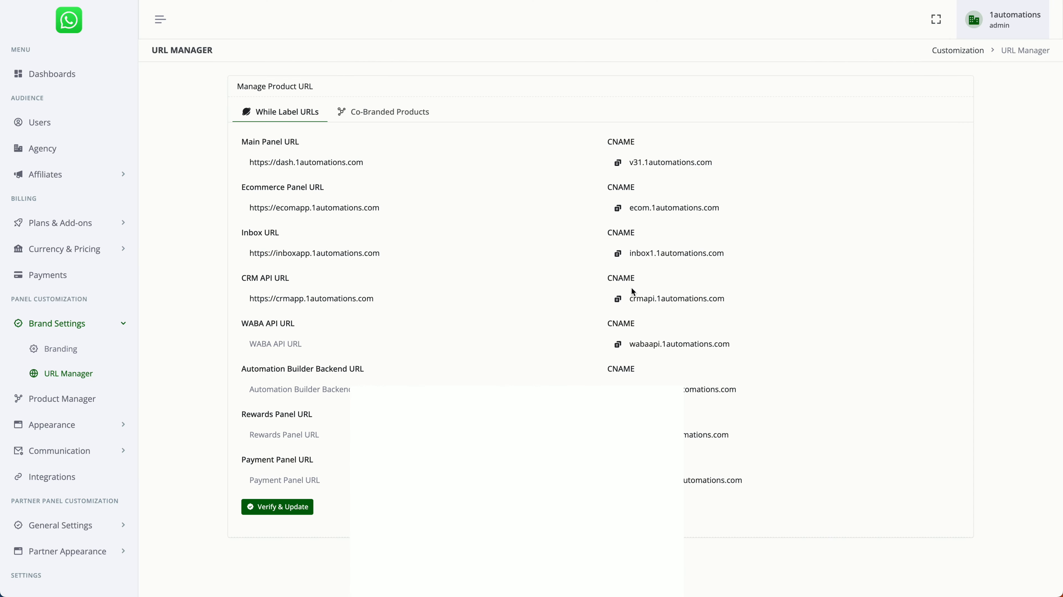
triple_click(639, 298)
key(ctrl+Tab)
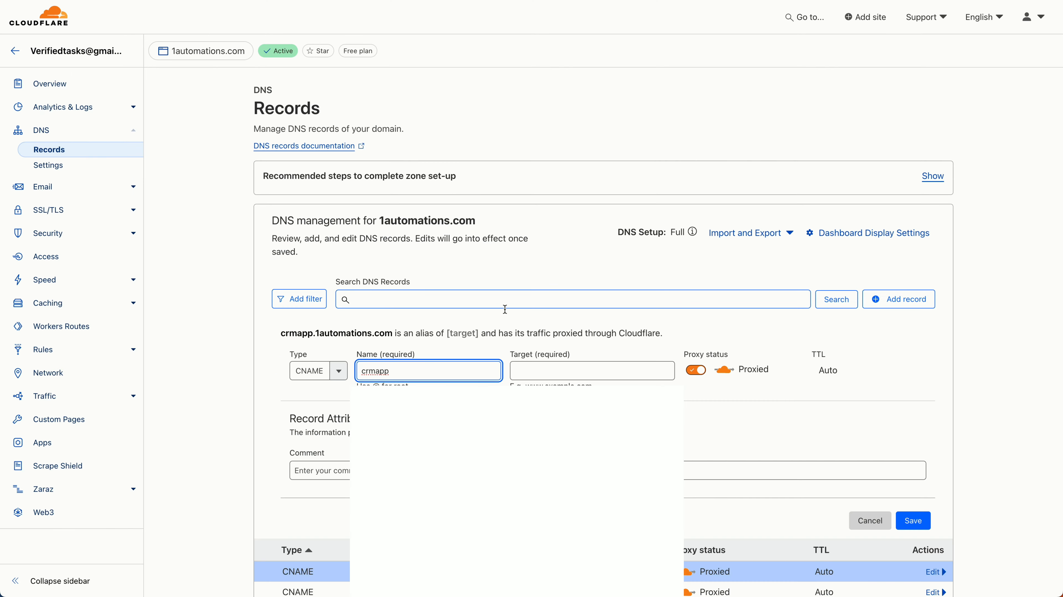
click(550, 368)
key(ctrl+v)
click(915, 522)
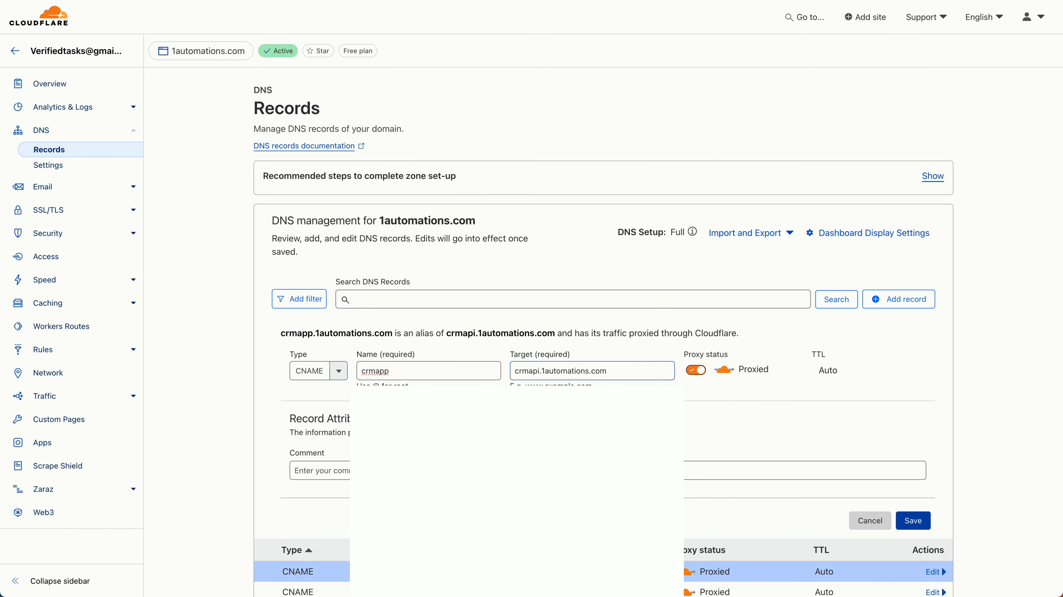
key(ctrl+Tab)
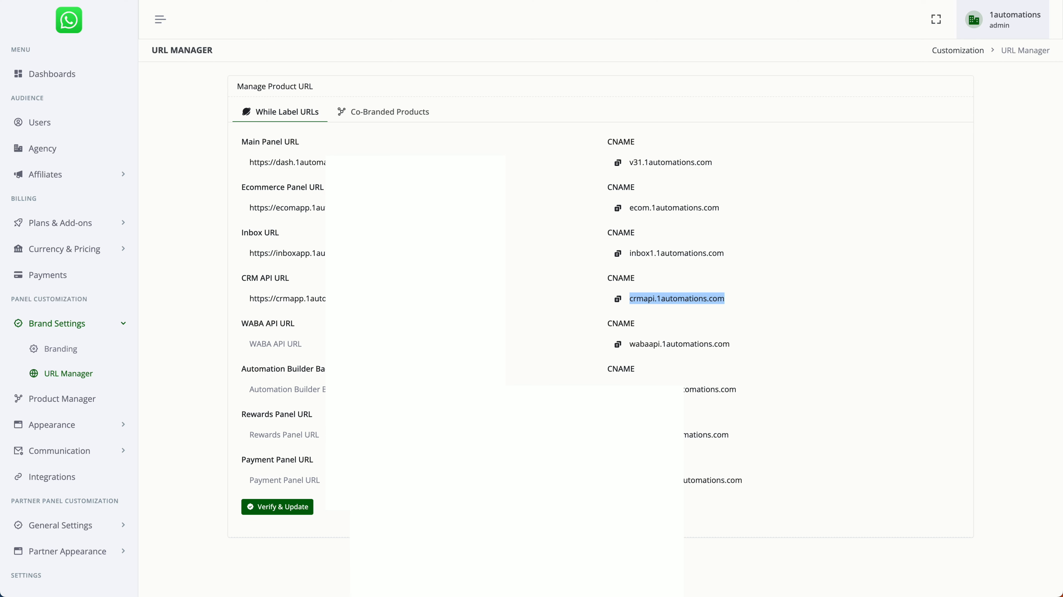
triple_click(284, 298)
key(ctrl+c)
click(282, 344)
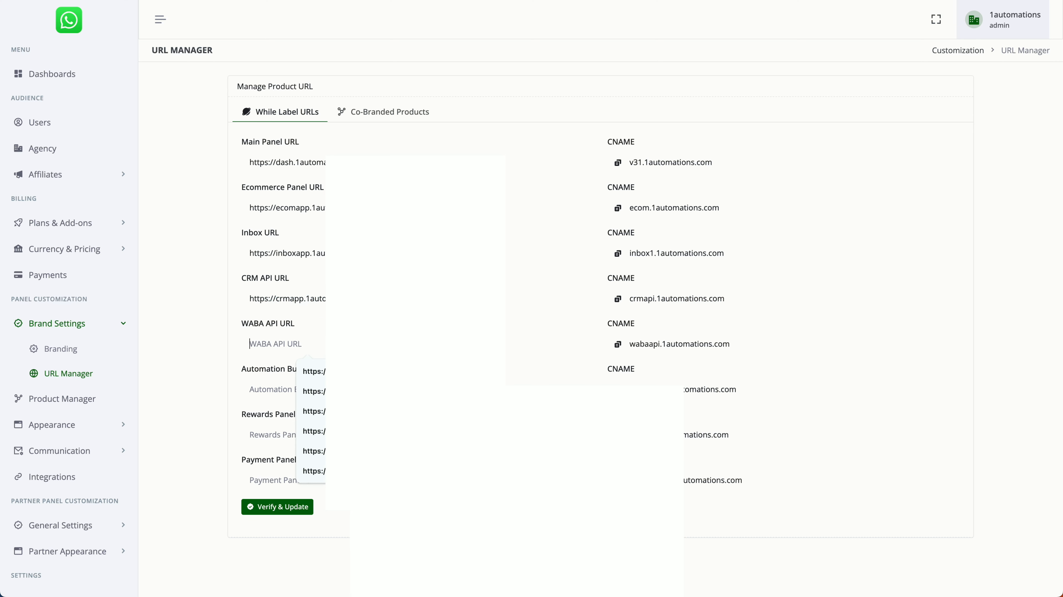
key(ctrl+v)
double_click(282, 344)
text(wabaapp)
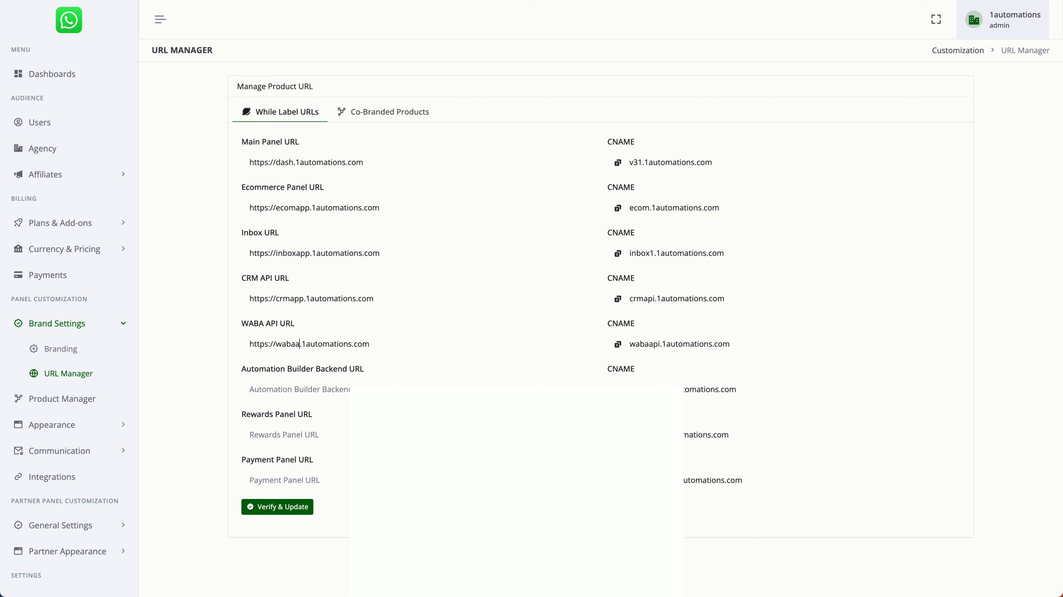
double_click(281, 343)
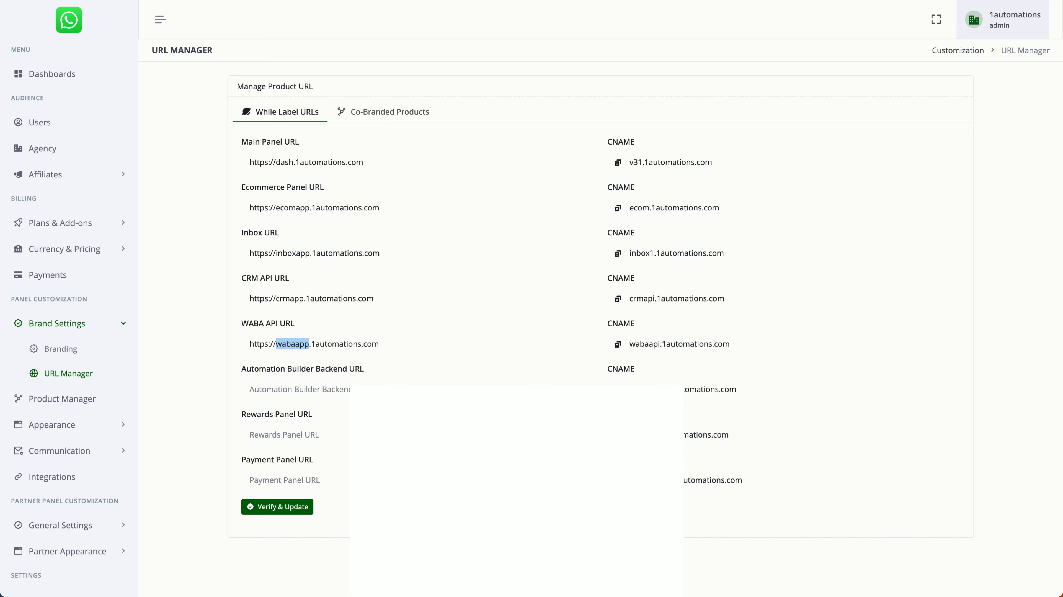
In Cloudflare, start a new DNS record of type CNAME named wabaapp
key(ctrl+Tab)
click(897, 301)
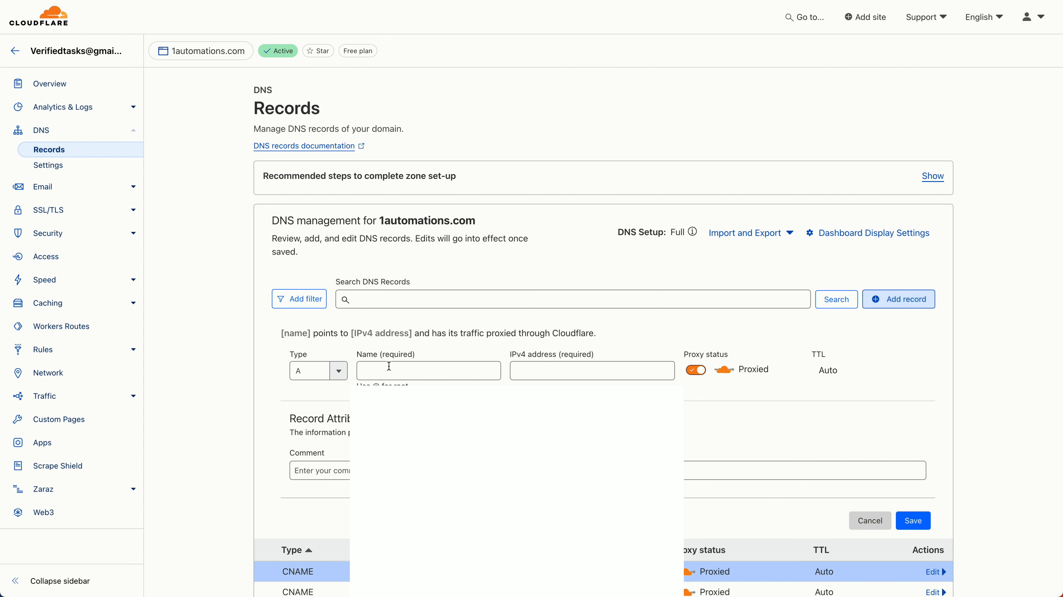
click(334, 370)
text(c)
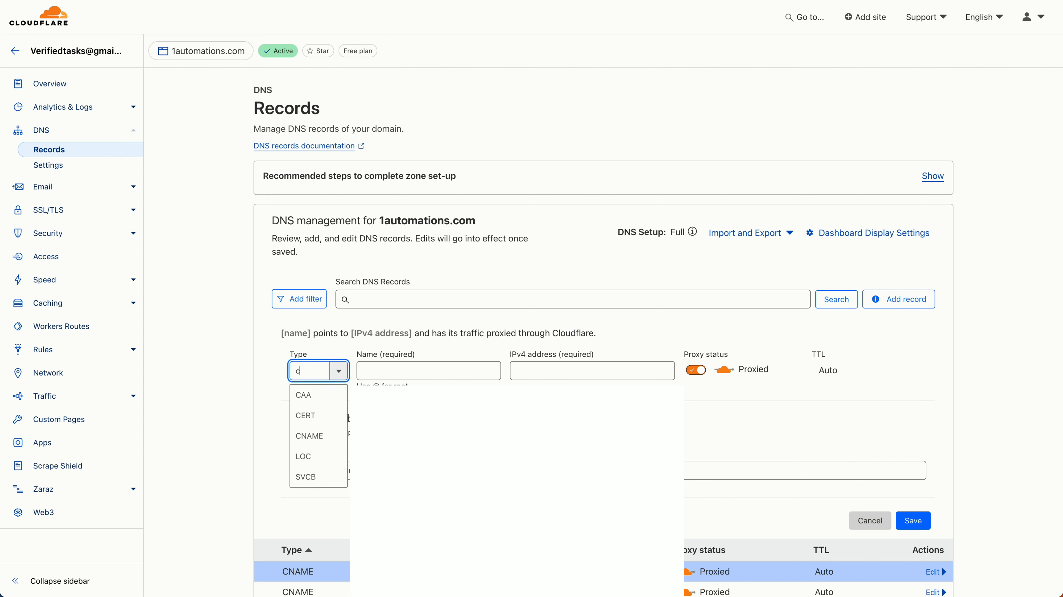
text(na)
click(317, 396)
click(411, 373)
key(super+v)
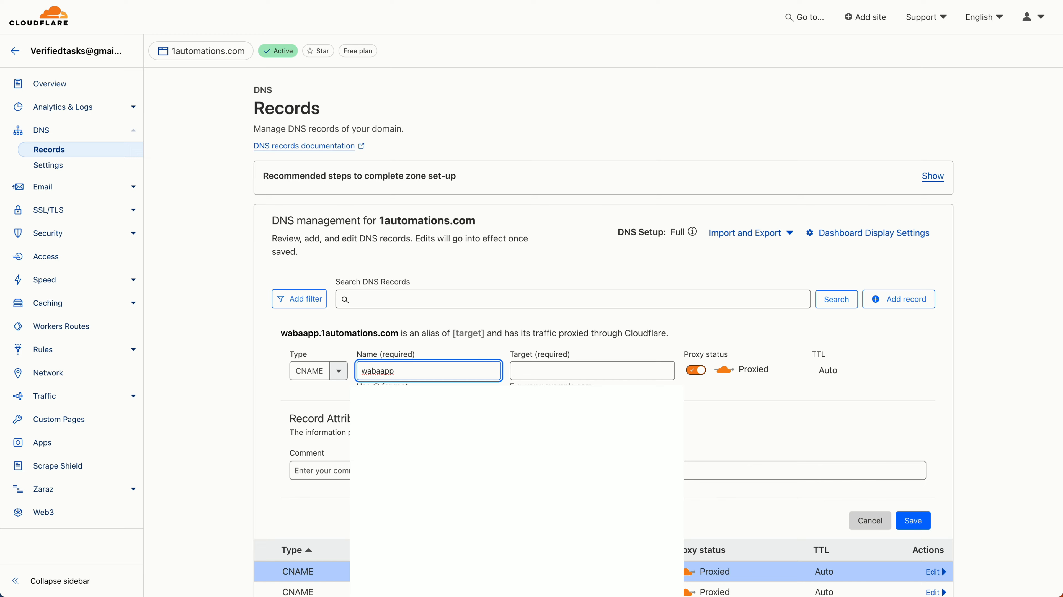
Copy the WABA API's CNAME from the URL Manager, set it as the Cloudflare record's target, wabaapi.1automations.com, and save the record
key(ctrl+shift+Tab)
click(640, 349)
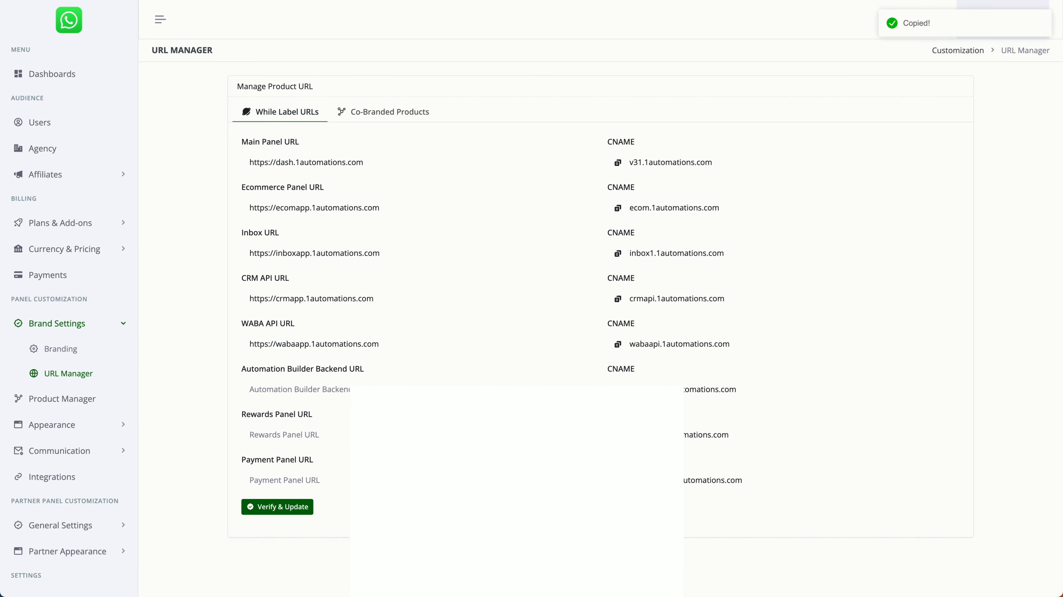
key(ctrl+Tab)
click(631, 361)
key(super+v)
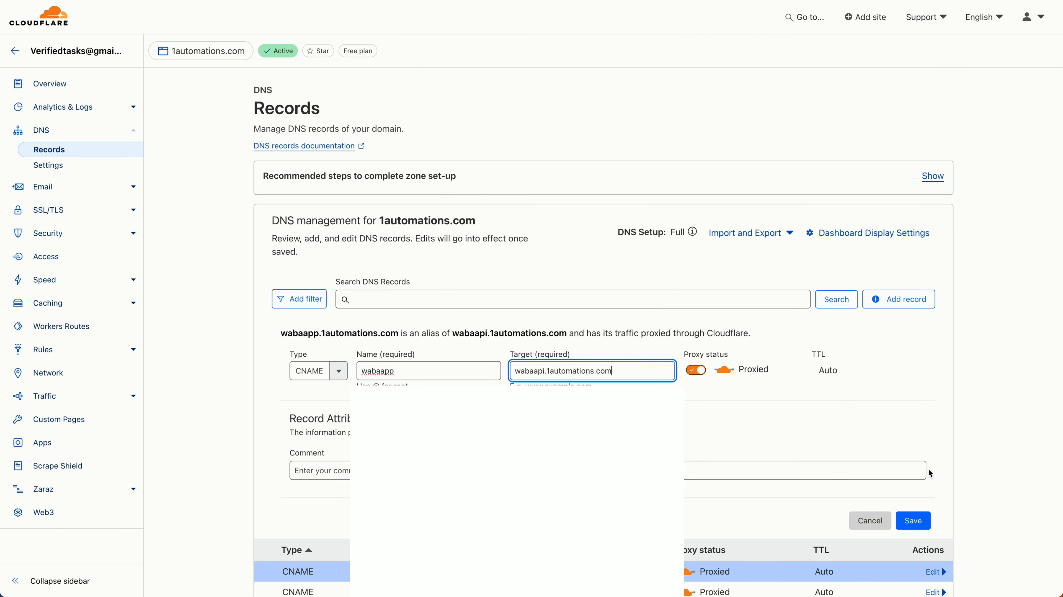
click(915, 520)
key(ctrl+shift+Tab)
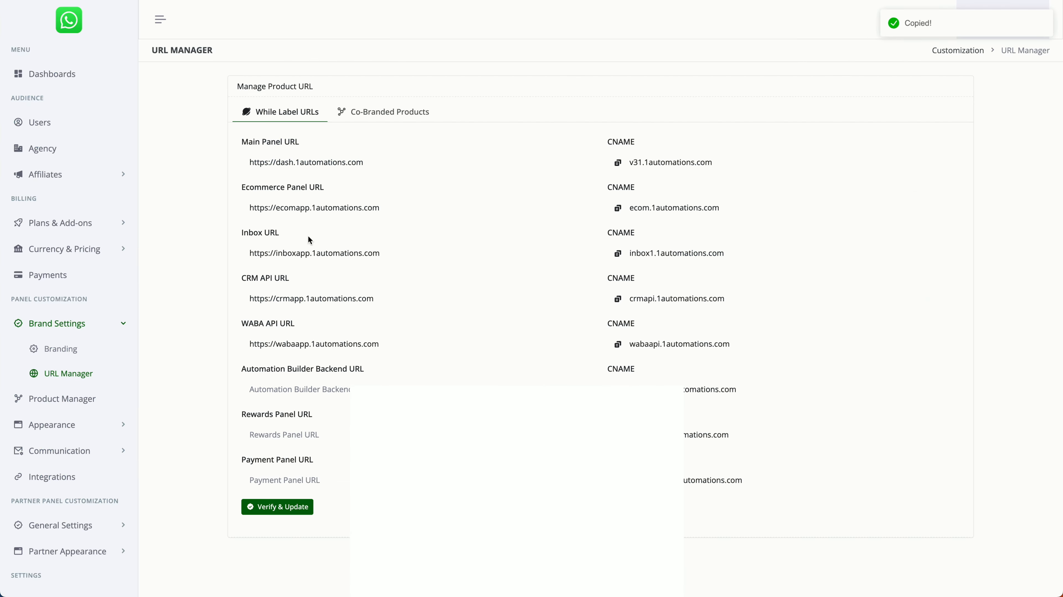
triple_click(323, 350)
key(super+c)
click(295, 389)
key(super+v)
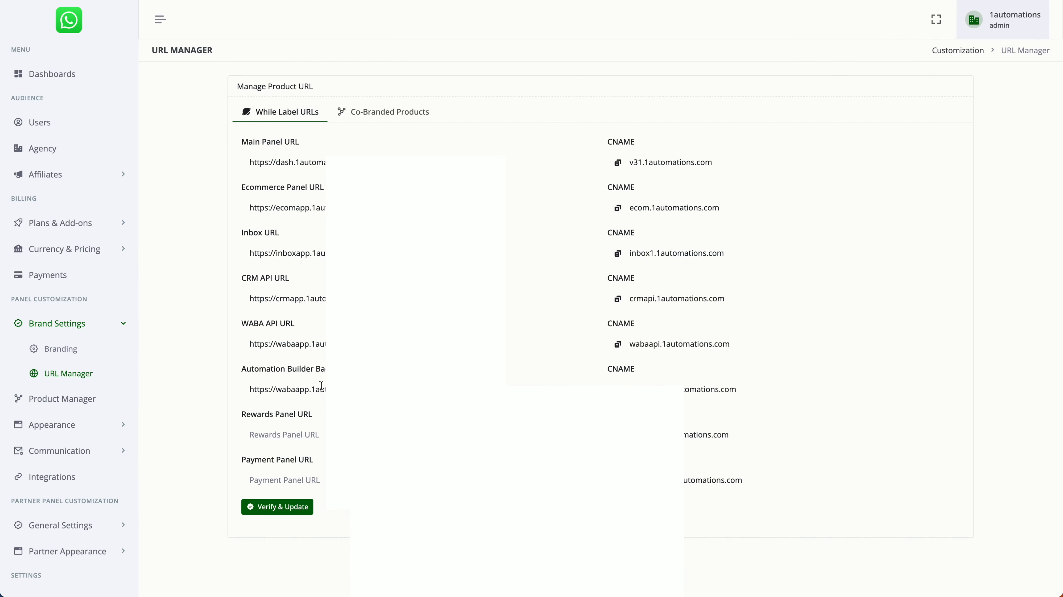
double_click(295, 390)
text(hooks)
key(super+a)
double_click(295, 390)
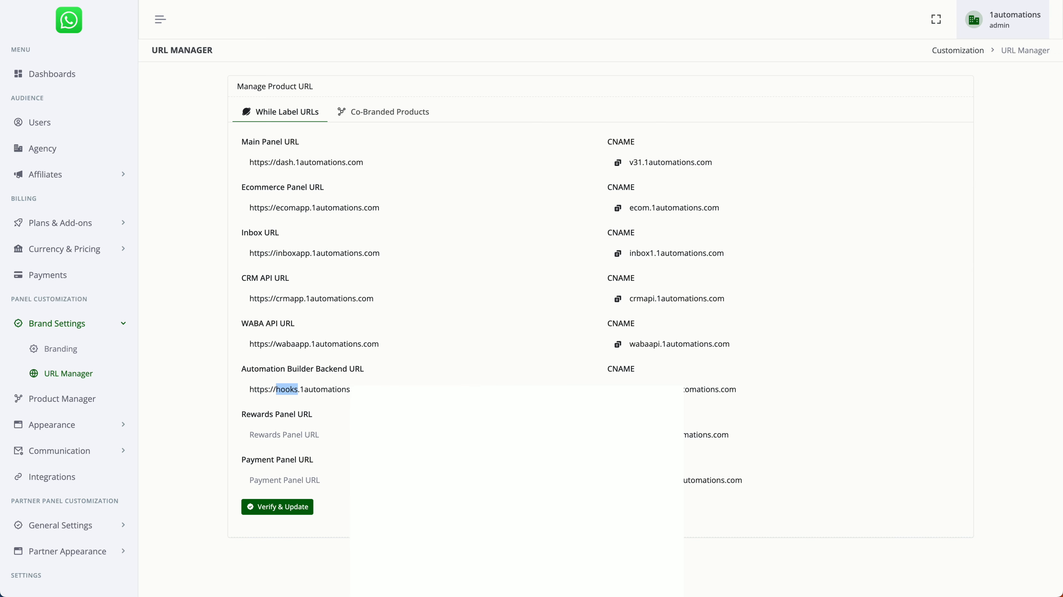
In Cloudflare, start a new DNS record of type CNAME named hooks
click(209, 2)
click(923, 303)
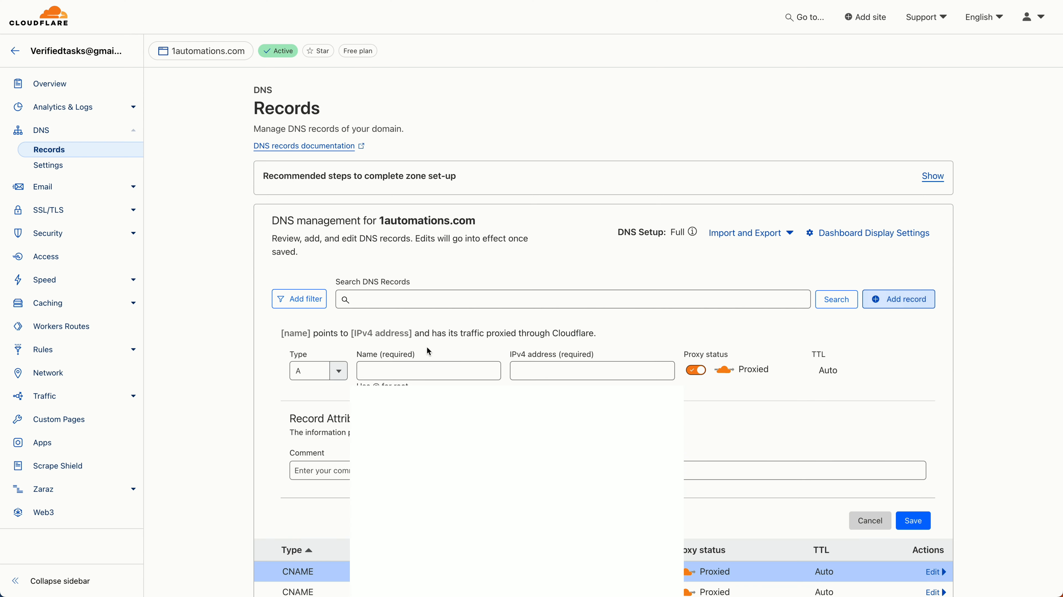
click(338, 371)
text(cna)
click(320, 395)
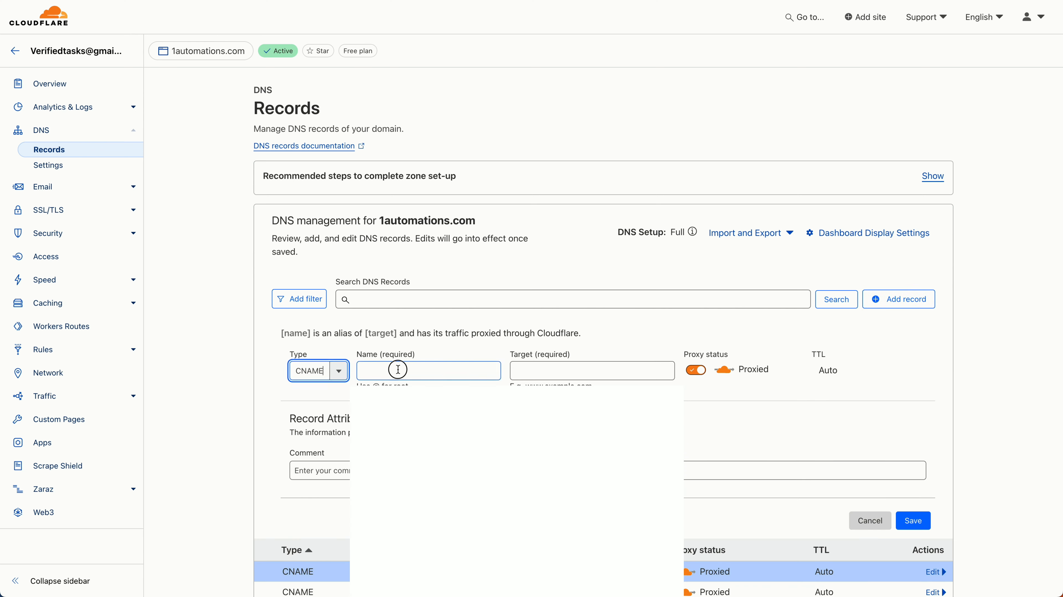
click(396, 370)
key(ctrl+v)
Copy the Automation Builder Backend's CNAME from the URL Manager, set it as the Cloudflare record's target, webhooks.1automations.com, and save the record
click(126, 1)
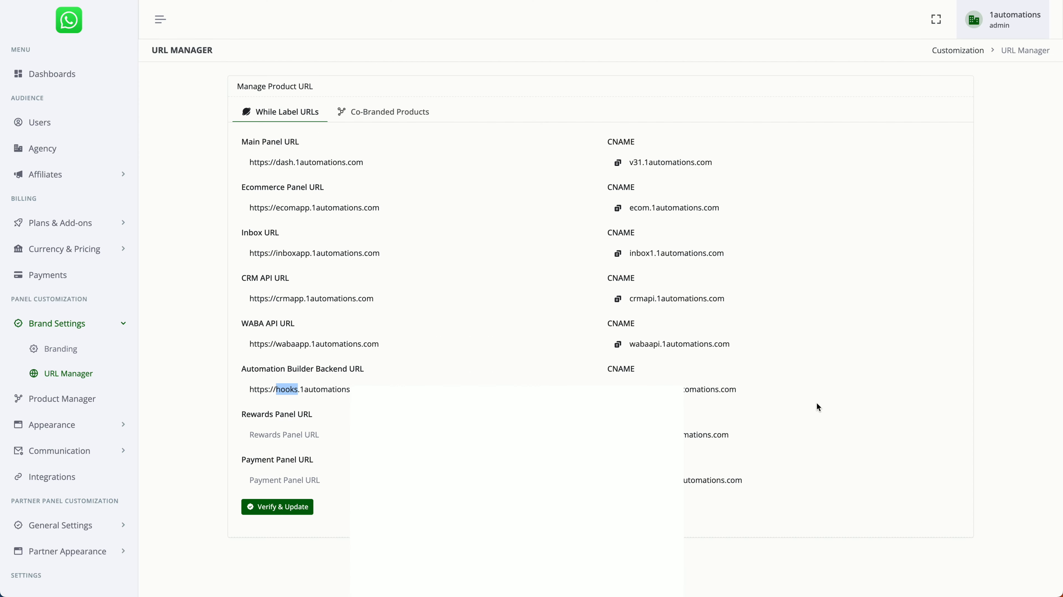
triple_click(692, 390)
key(ctrl+Tab)
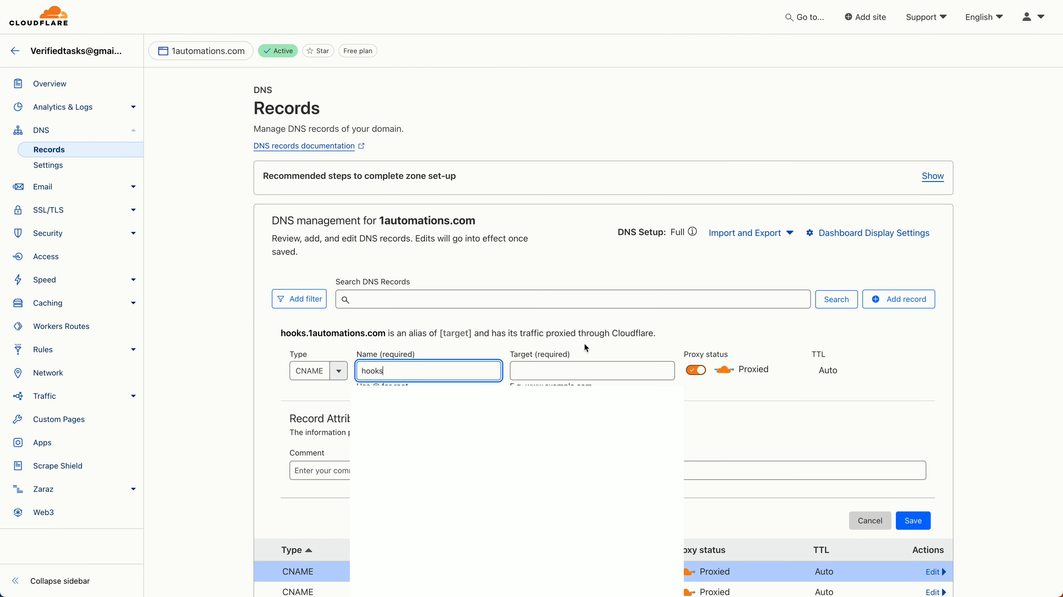
click(585, 363)
key(ctrl+v)
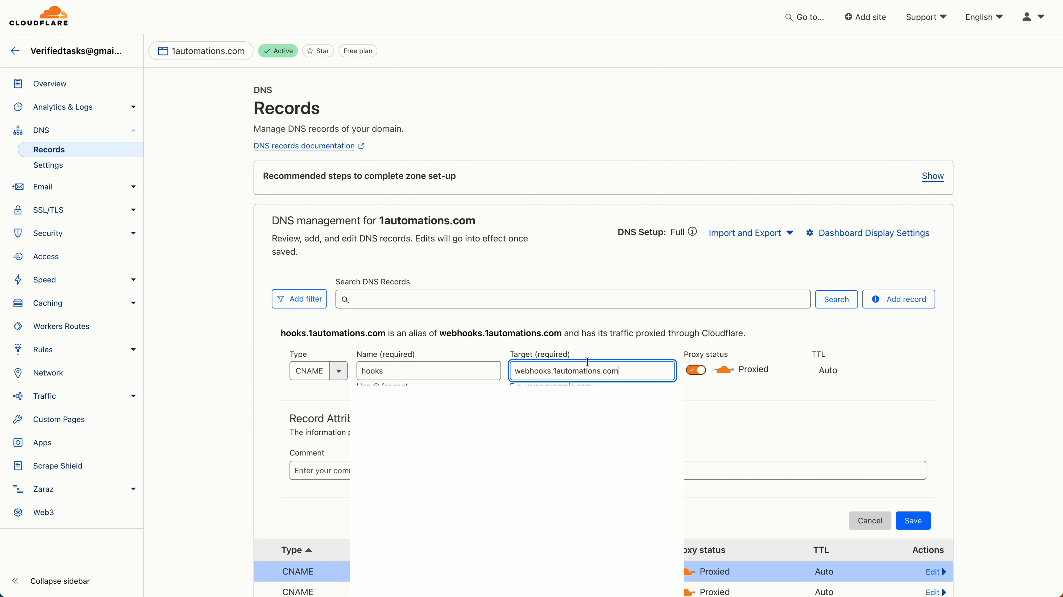
click(923, 526)
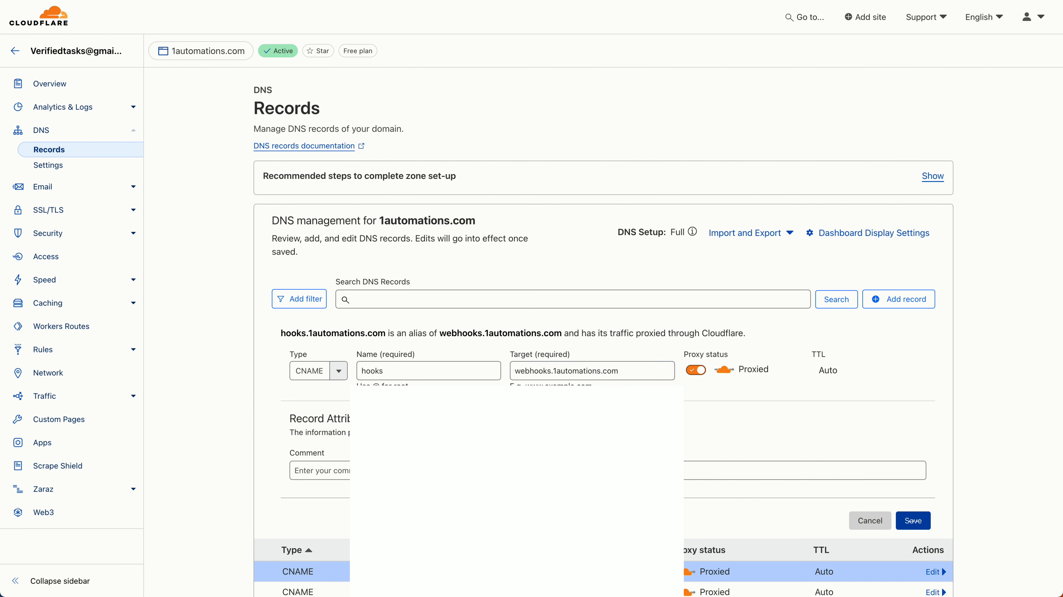
click(126, 2)
triple_click(397, 384)
key(ctrl+c)
click(276, 434)
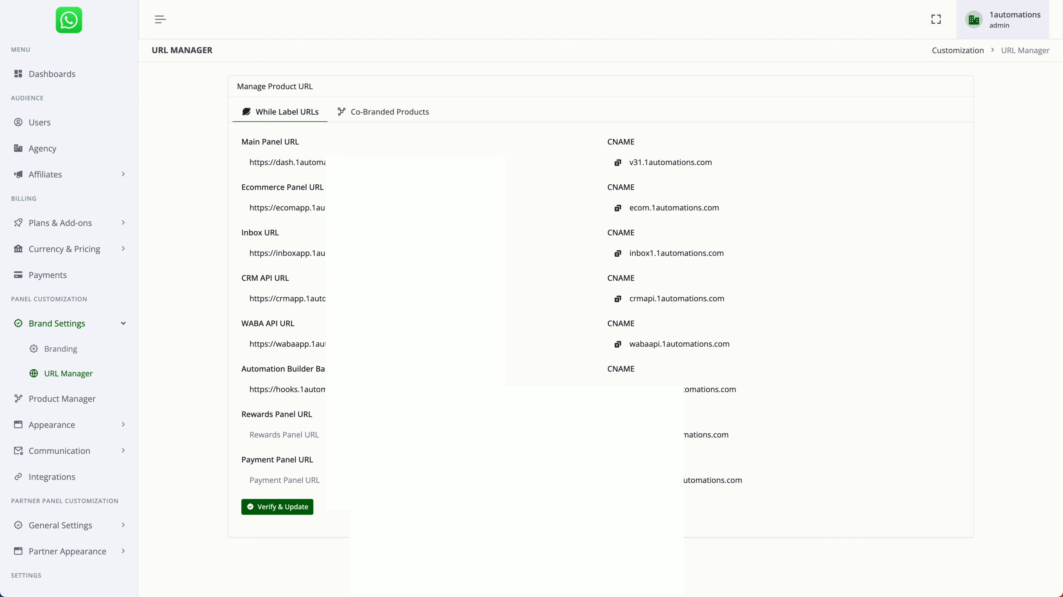
key(ctrl+v)
double_click(277, 434)
text(rewardpoin)
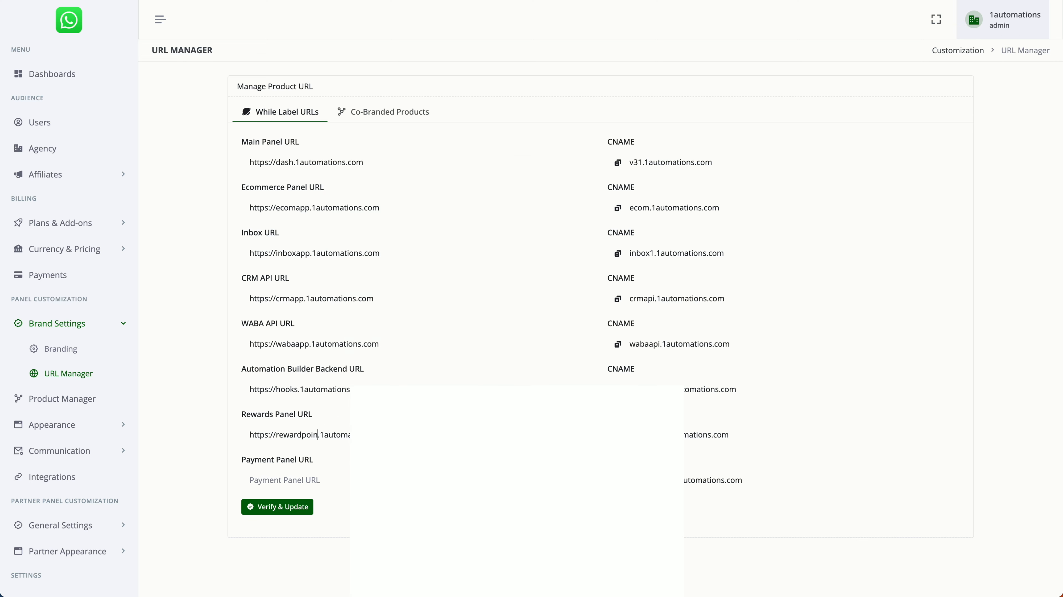
text(ts)
double_click(309, 435)
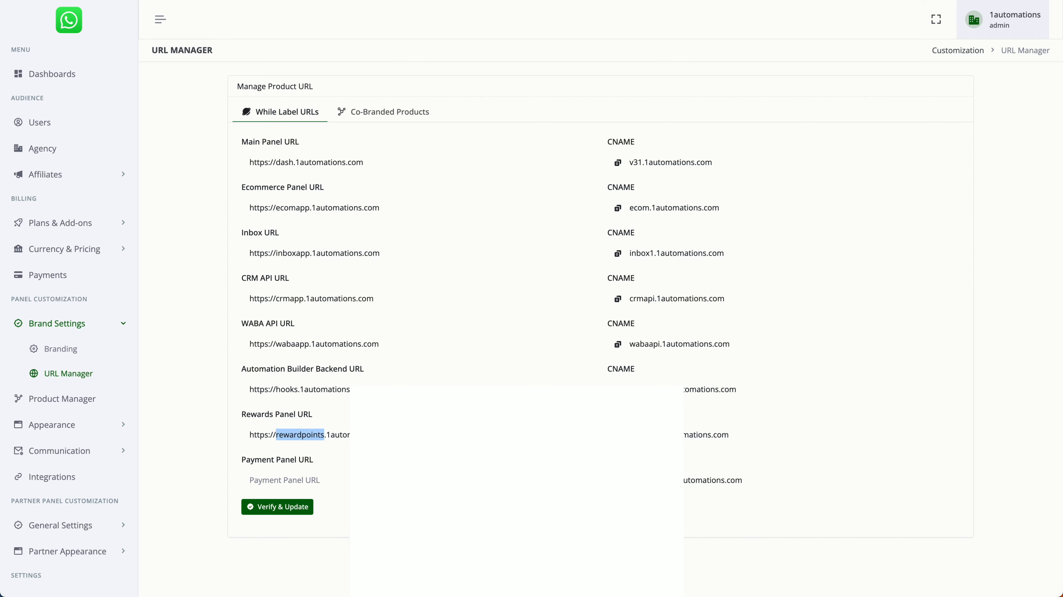
In Cloudflare, start a new DNS record of type CNAME named rewardpoints
click(385, 1)
click(898, 299)
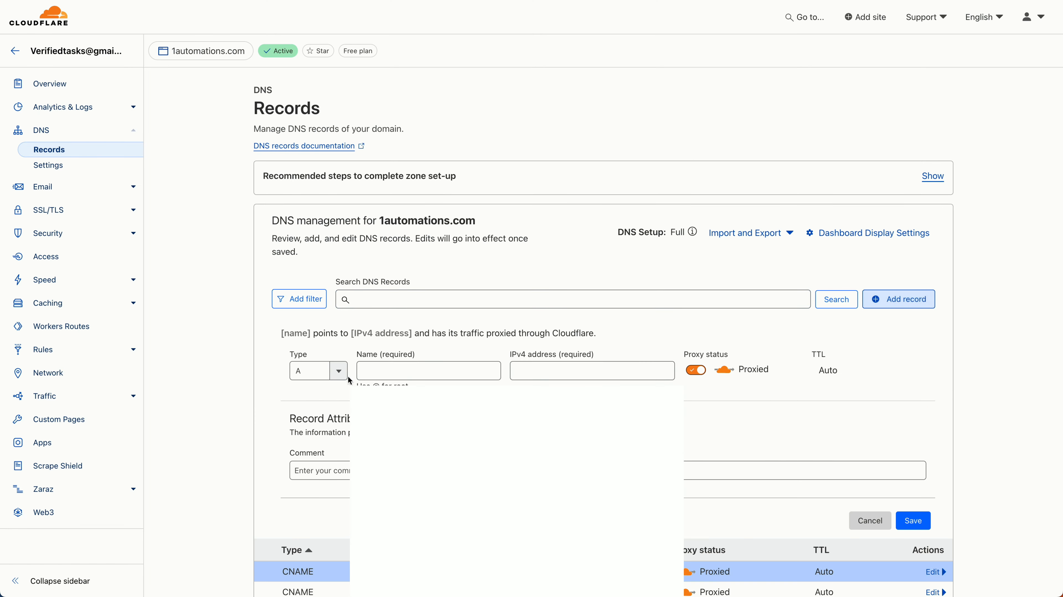
click(318, 371)
text(cna)
key(Return)
click(415, 371)
key(ctrl+v)
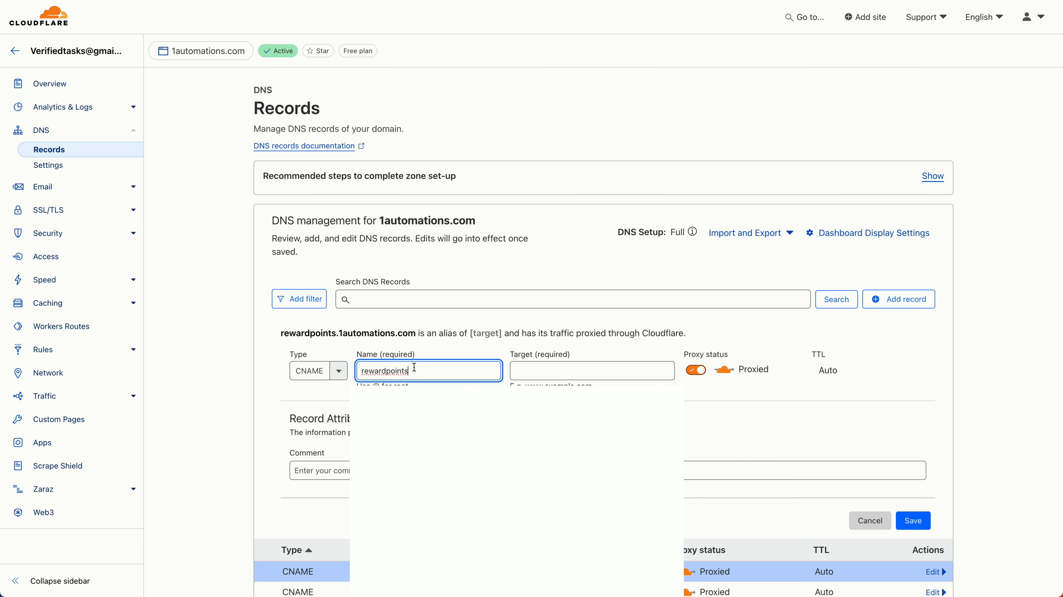
Copy the Rewards Panel's CNAME from the URL Manager, set it as the Cloudflare record's target, rewardz.1automations.com, and save the record
click(251, 1)
drag(630, 435, 730, 435)
click(159, 1)
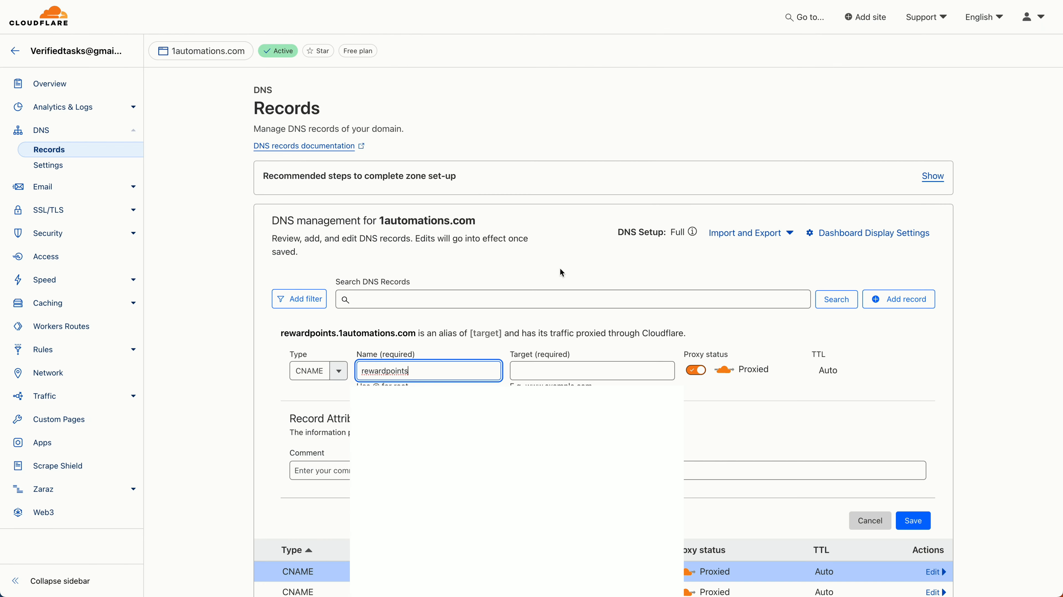
click(578, 368)
key(ctrl+v)
click(920, 523)
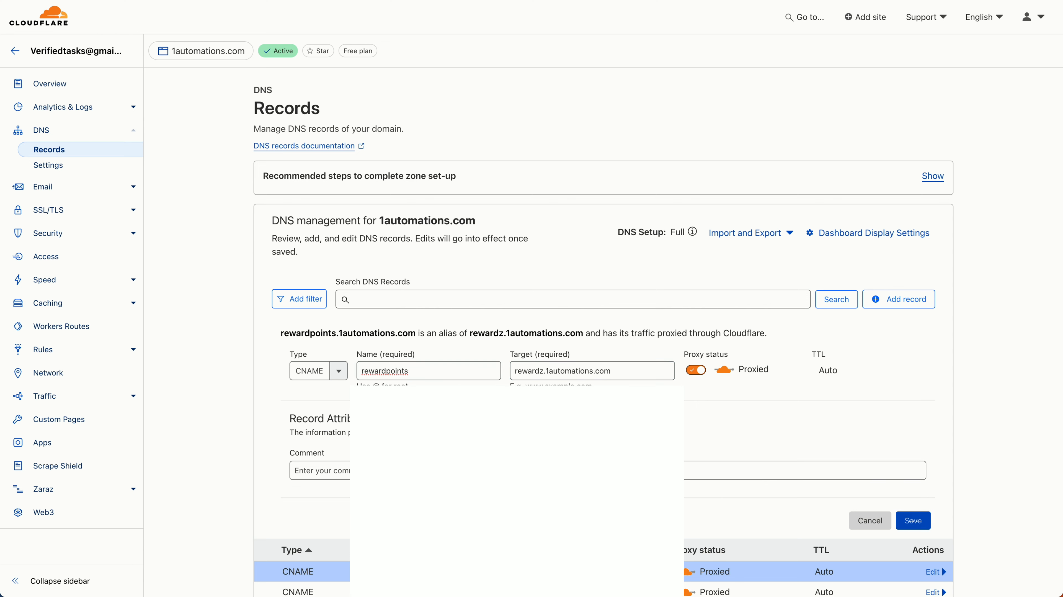
click(267, 1)
triple_click(361, 435)
key(super+c)
click(334, 480)
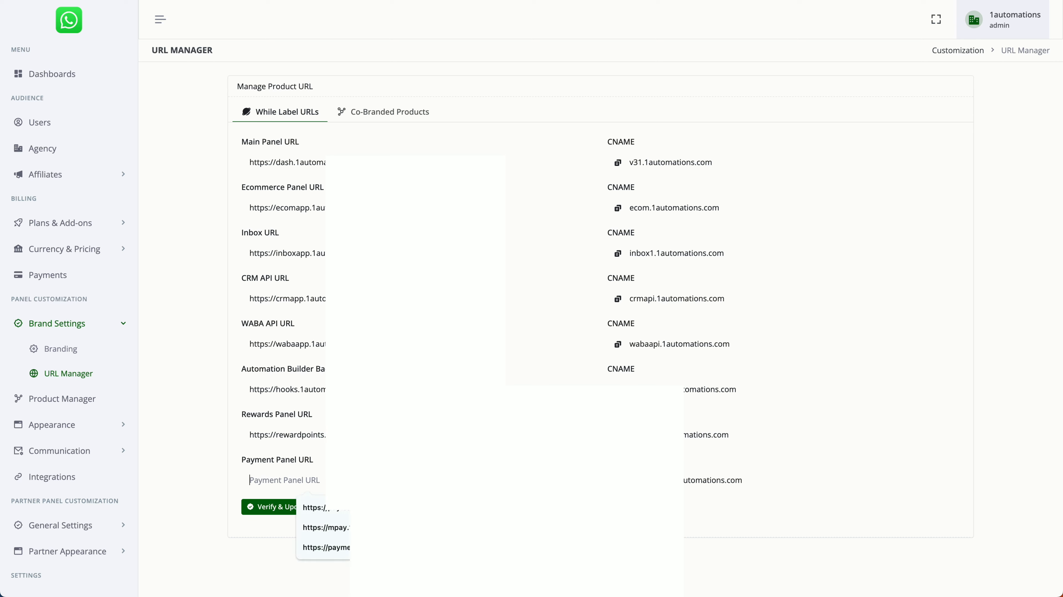
key(super+v)
double_click(299, 484)
text(pay)
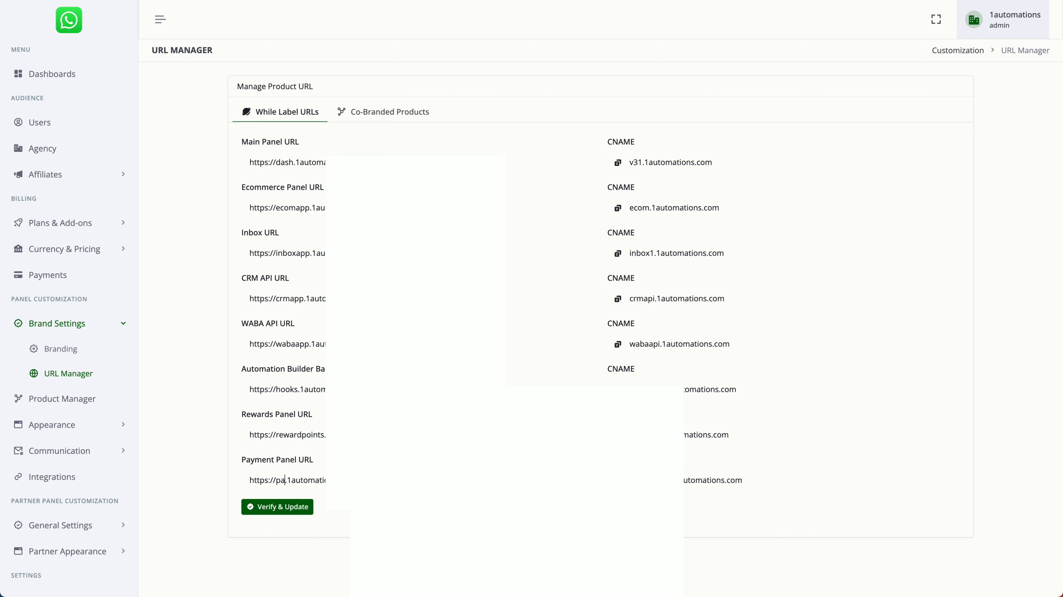
triple_click(299, 479)
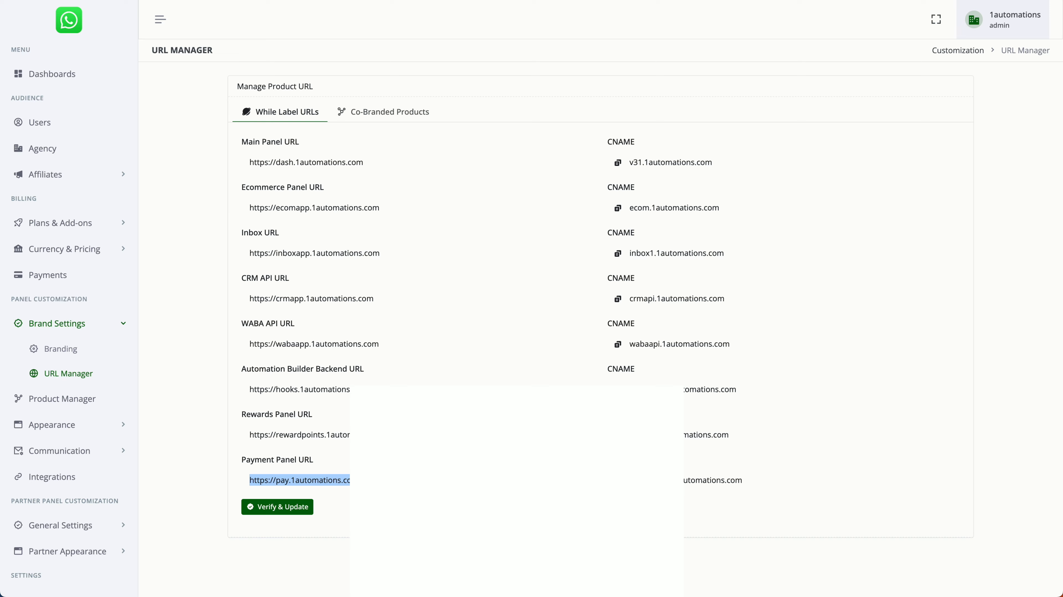
click(175, 1)
click(888, 310)
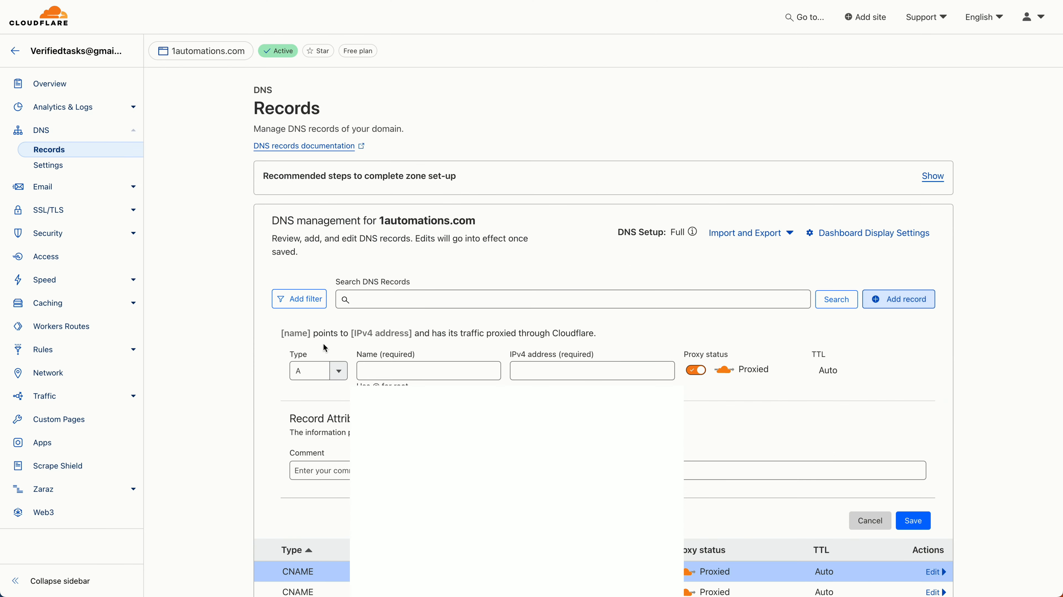
click(314, 366)
text(c)
key(super+a)
text(cna)
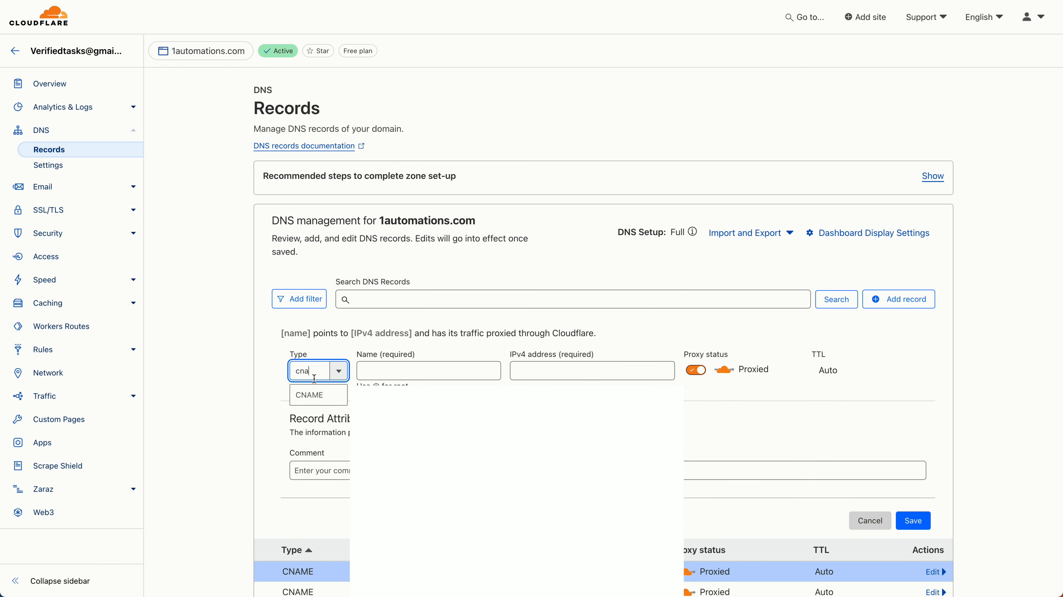
click(317, 395)
click(394, 373)
key(super+v)
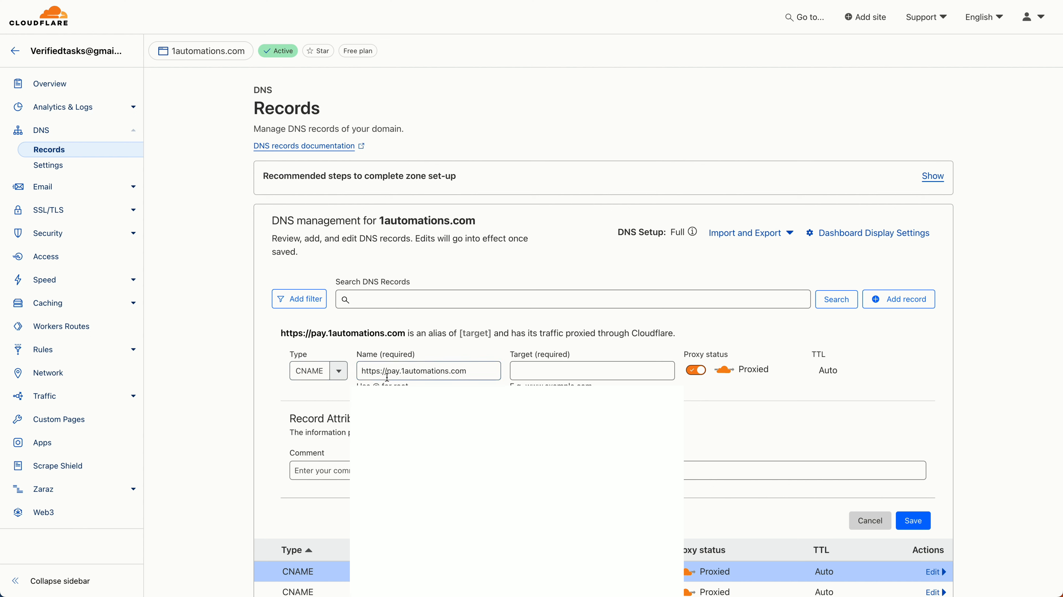
Strip the protocol and domain from the new record's name, leaving only pay
key(super+a)
drag(412, 362, 631, 371)
key(BackSpace)
key(BackSpace)
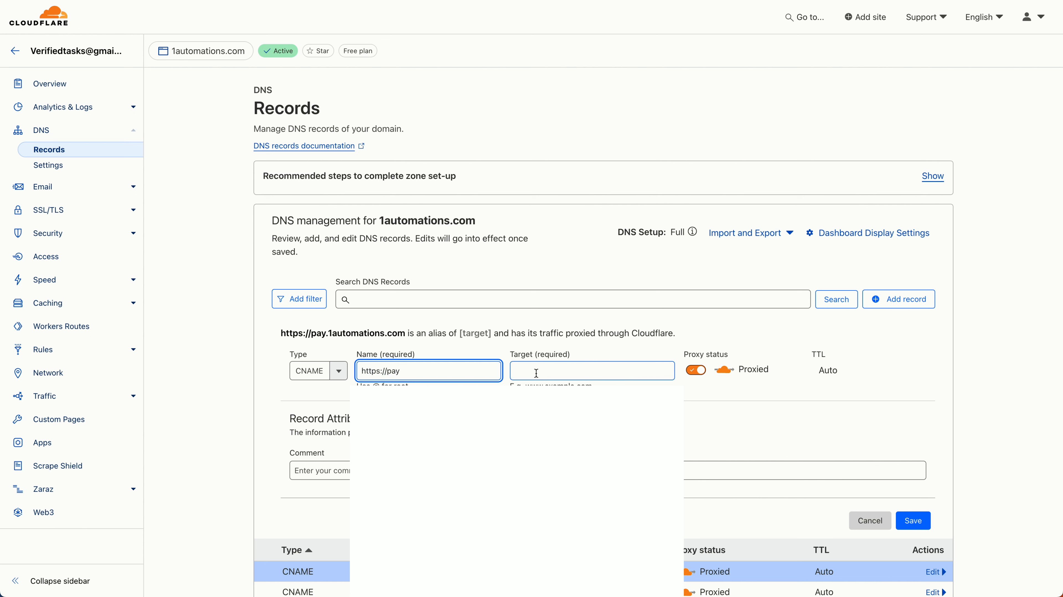
drag(382, 371, 318, 371)
key(BackSpace)
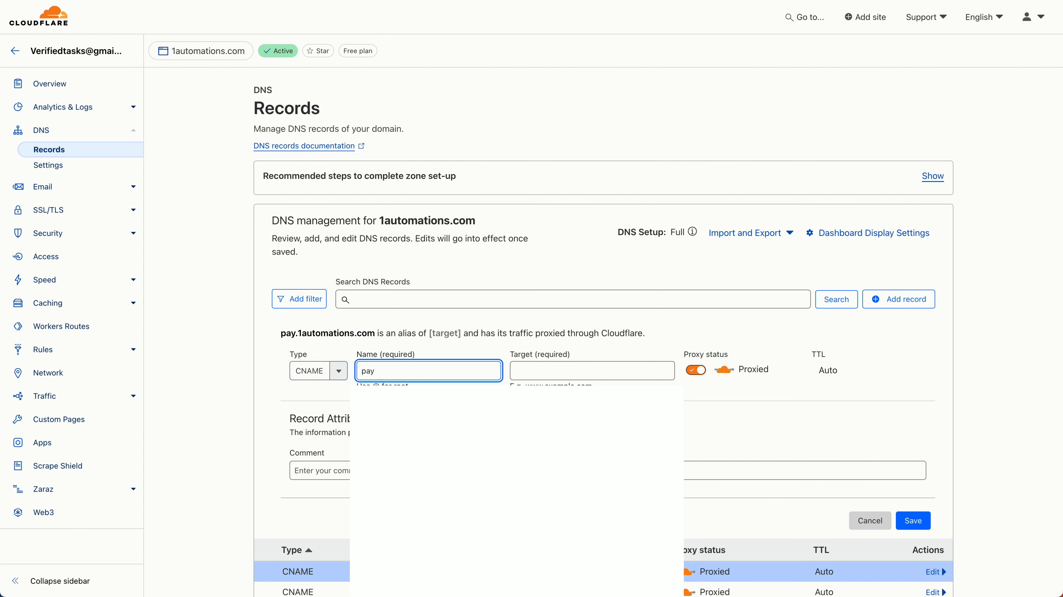
Copy the Payment Panel's CNAME from the URL Manager, set it as the Cloudflare record's target, mpayments.1automations.com, and save the record
key(ctrl+Tab)
triple_click(665, 480)
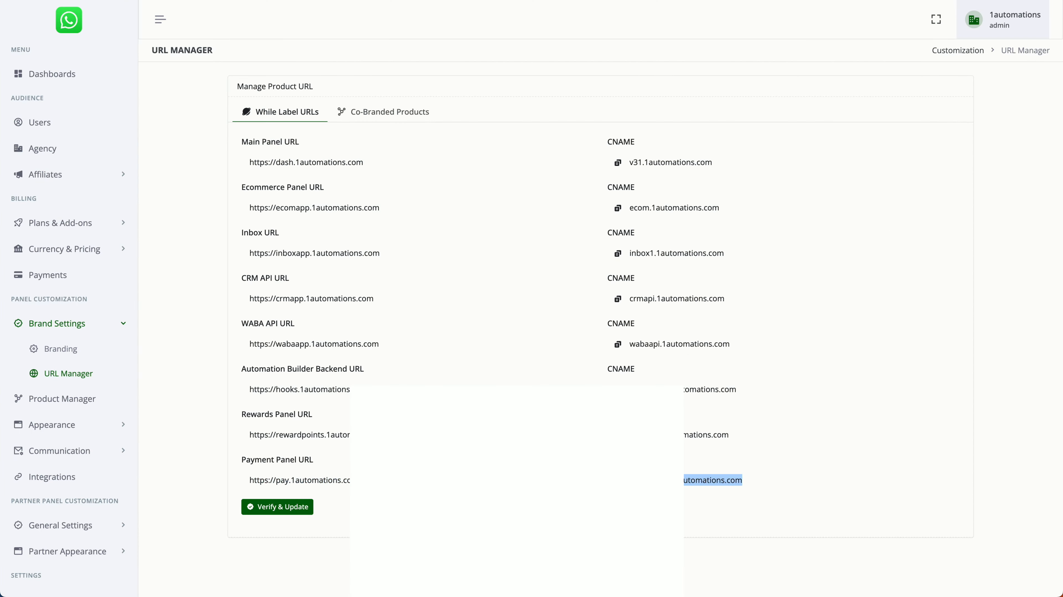
key(ctrl+shift+Tab)
click(607, 374)
text(mpayments.1automations.com)
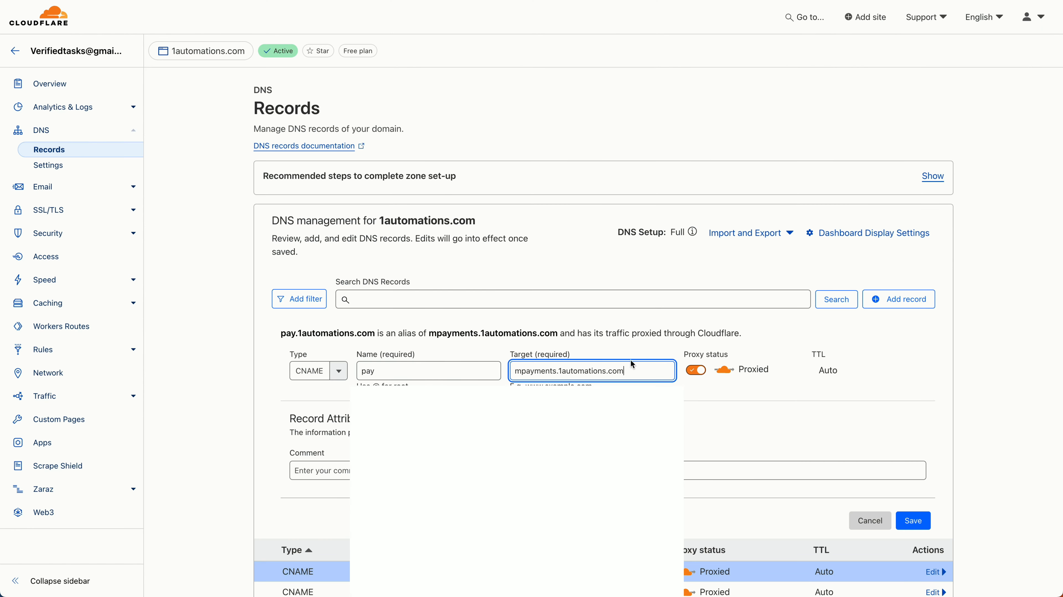
click(914, 521)
Return to the URL Manager and verify and update the white-label URLs
key(ctrl+Tab)
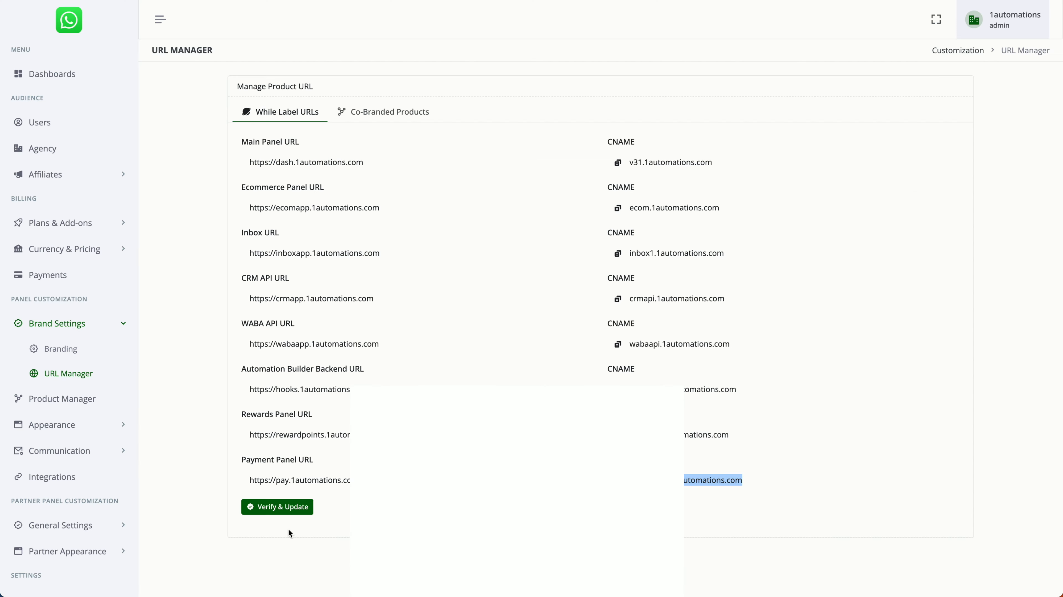
click(297, 504)
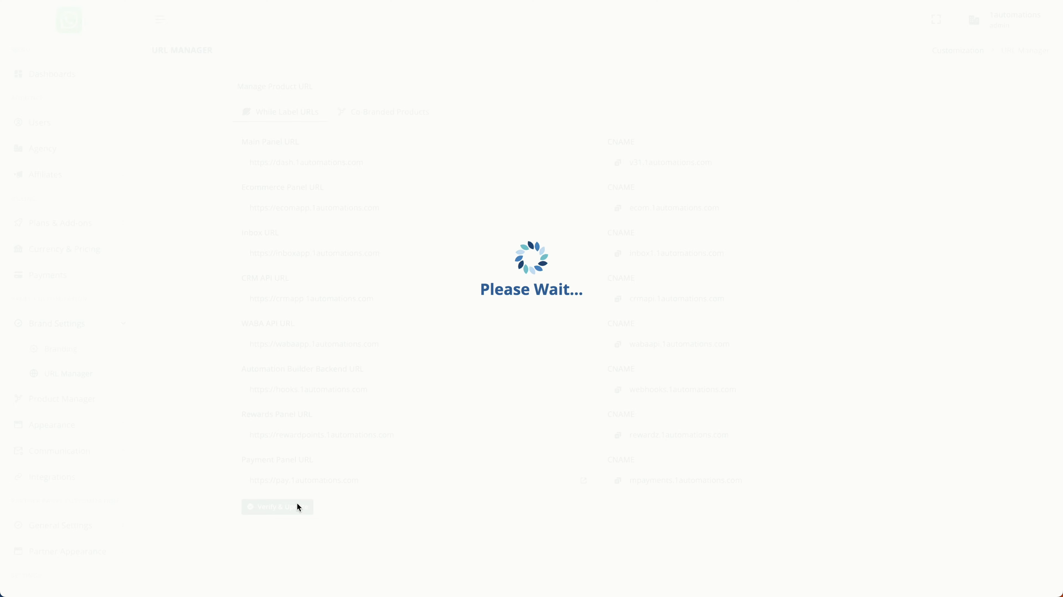
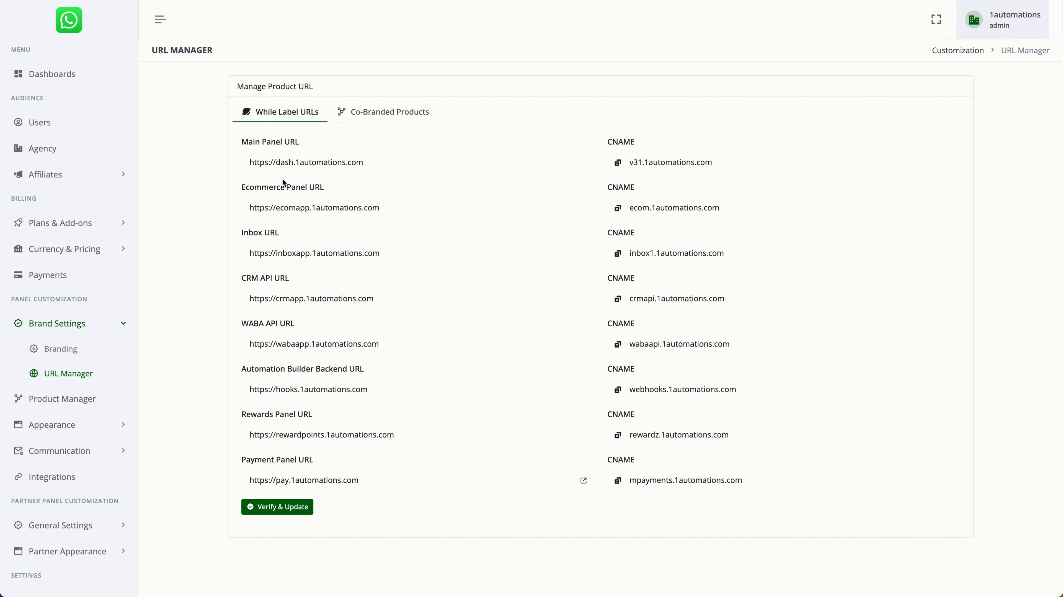
Check the Main Panel URL in the URL Manager against the one in the Branding settings, and return to the URL Manager
triple_click(283, 163)
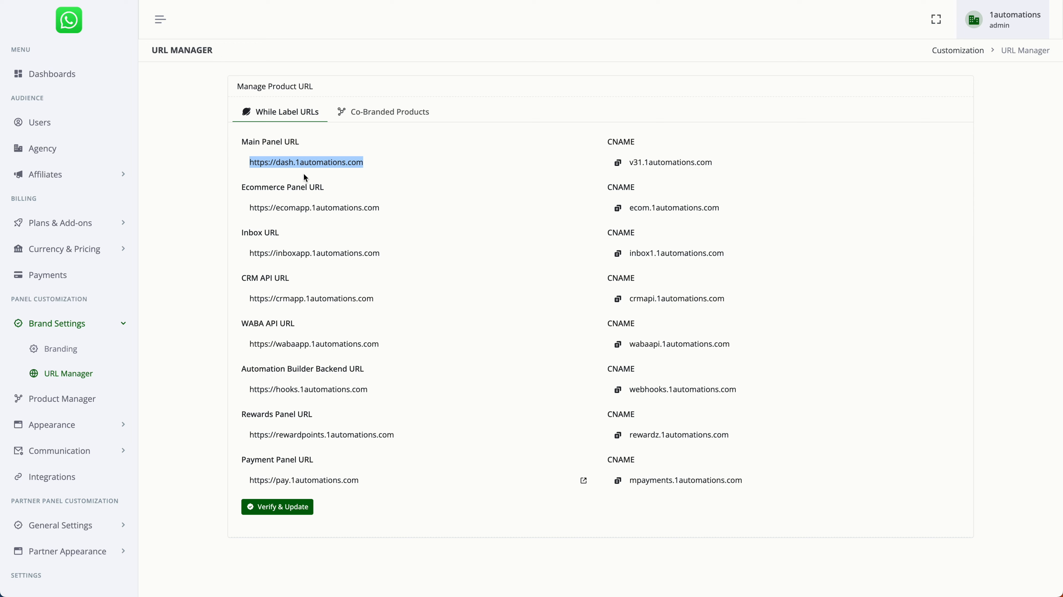
click(64, 355)
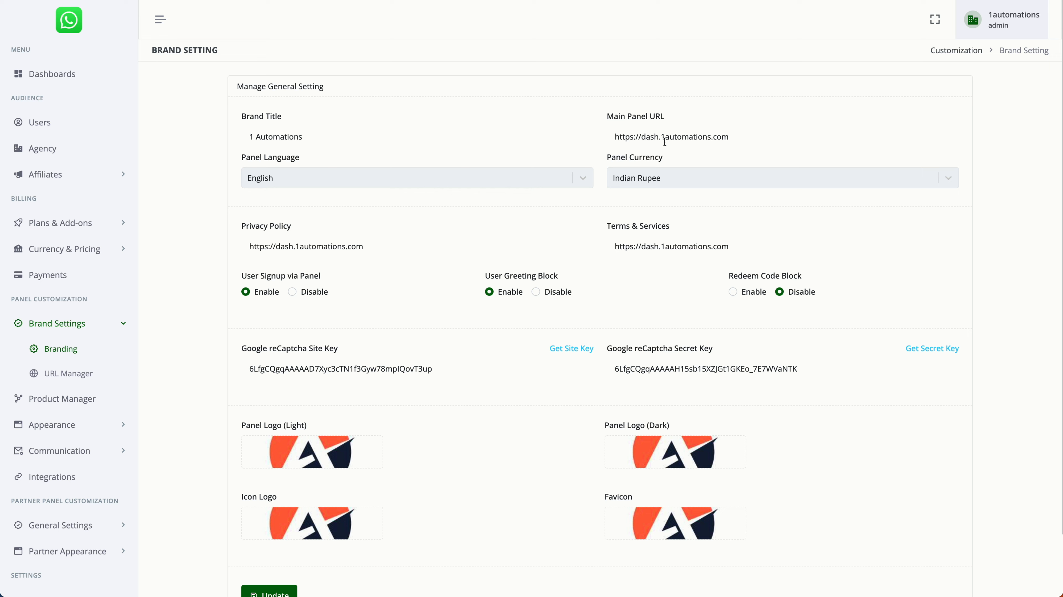
click(100, 375)
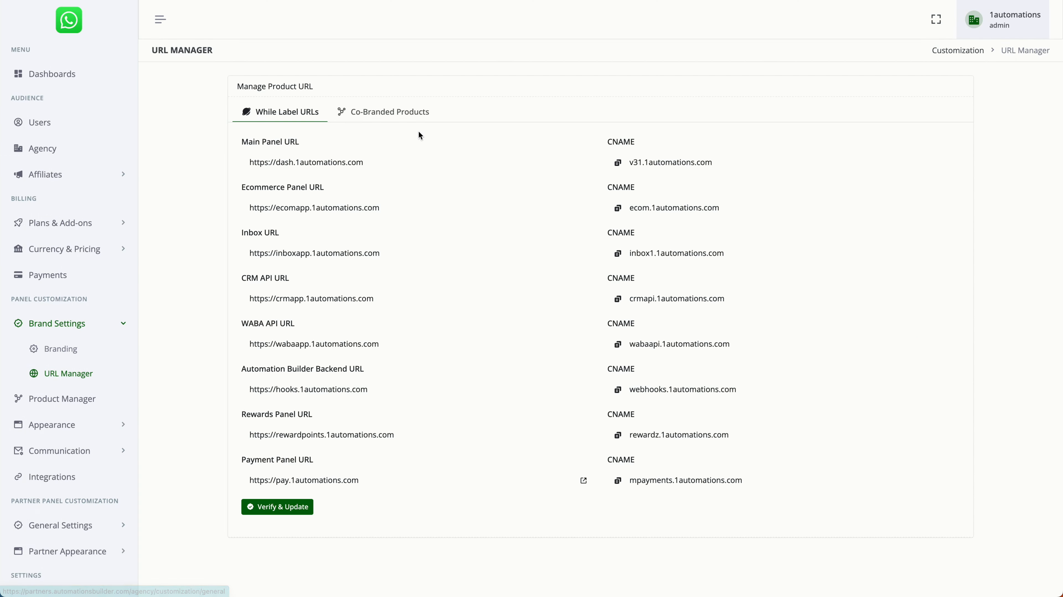
In the co-branded products, enter automations as the Native Calendar subdomain of calendarsbot.com
click(420, 114)
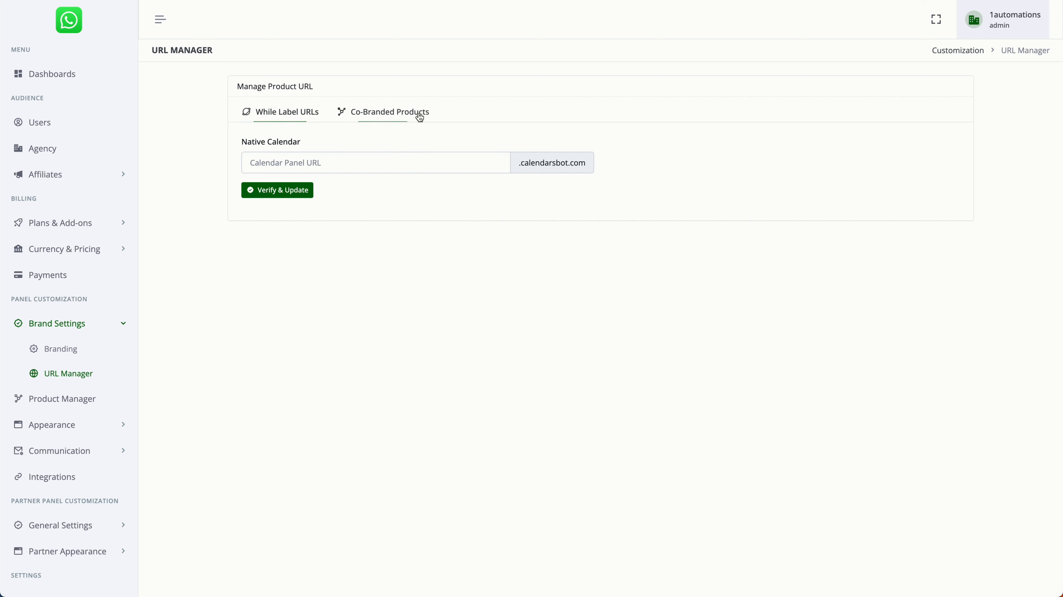
click(413, 167)
text(aut)
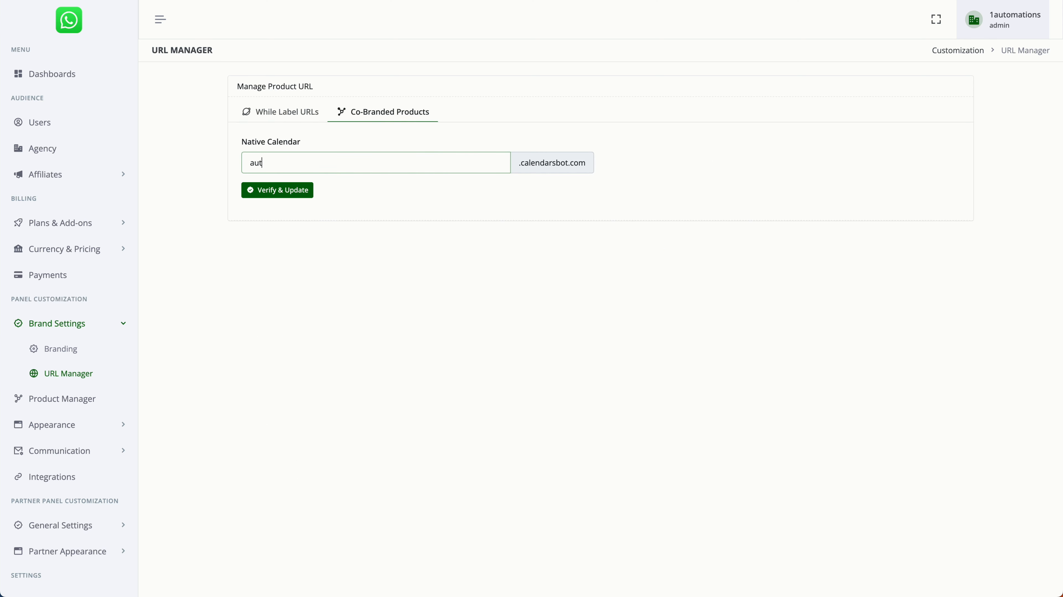
text(omations)
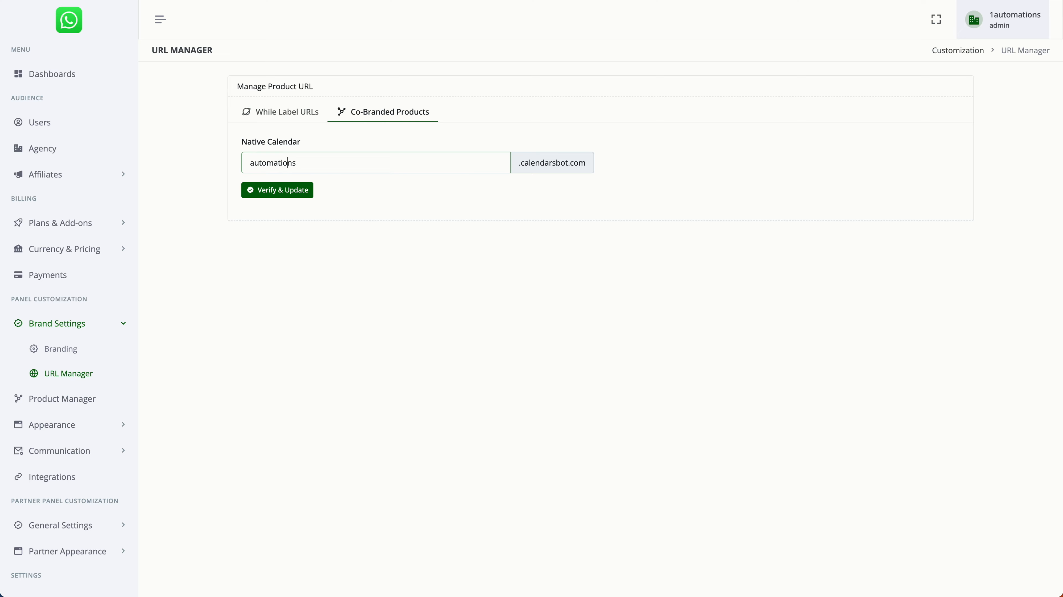